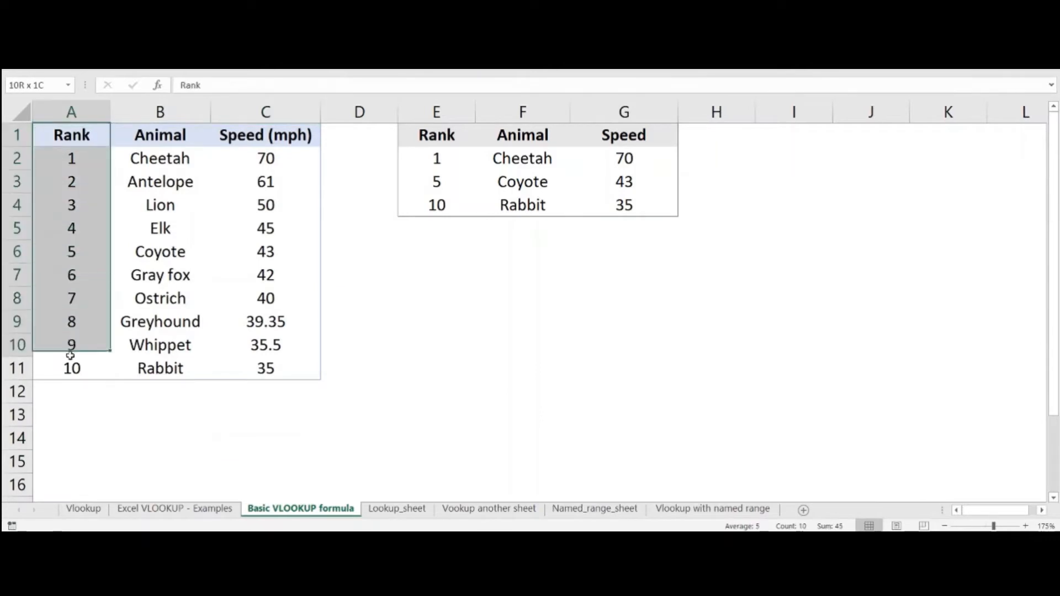
Step: Review the Animal and Speed (mph) columns and the full extent of the source table A1:C11
{"action": "left_click_drag", "start_coordinate": [160, 135], "coordinate": [165, 367]}
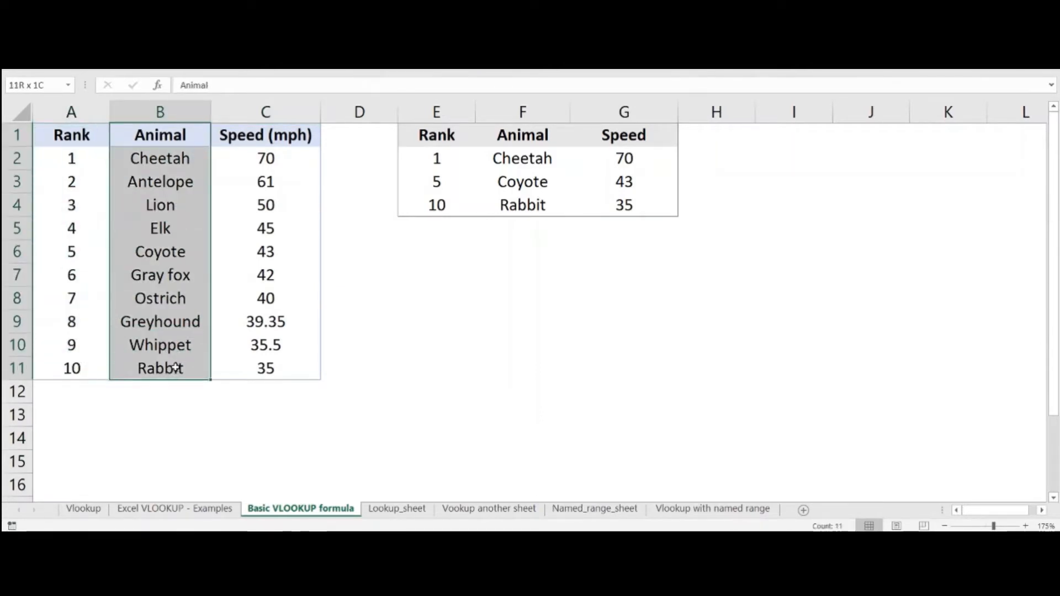
{"action": "left_click_drag", "start_coordinate": [255, 138], "coordinate": [279, 367]}
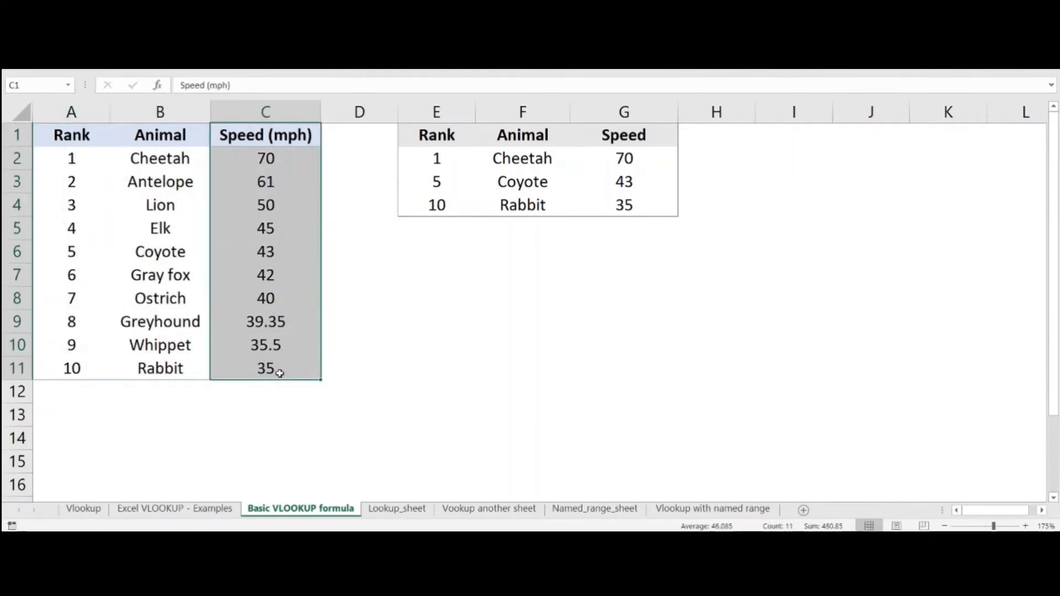
{"action": "left_click", "coordinate": [391, 273]}
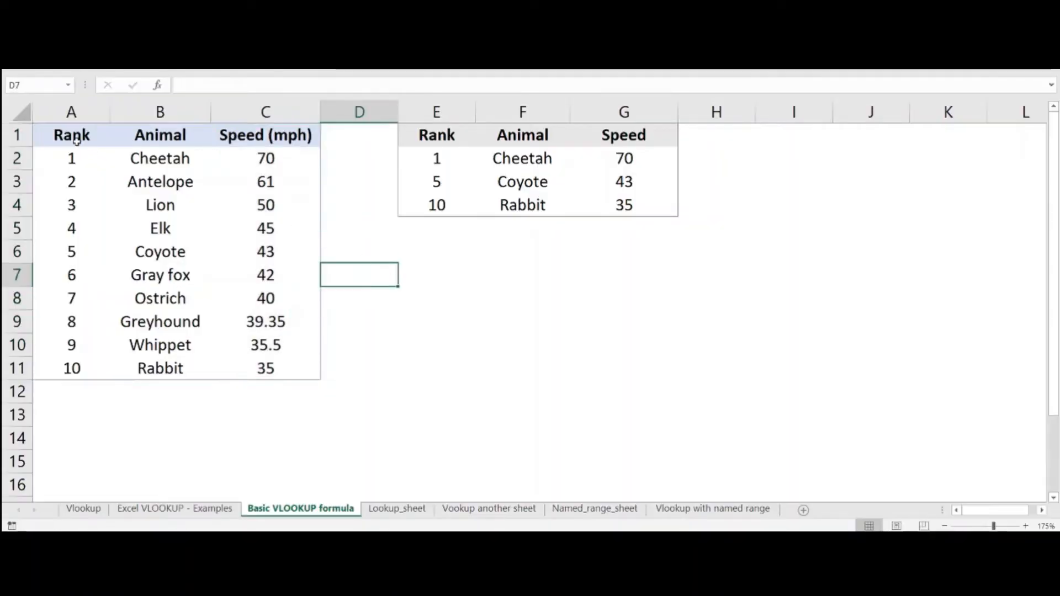
{"action": "left_click_drag", "start_coordinate": [73, 135], "coordinate": [317, 367]}
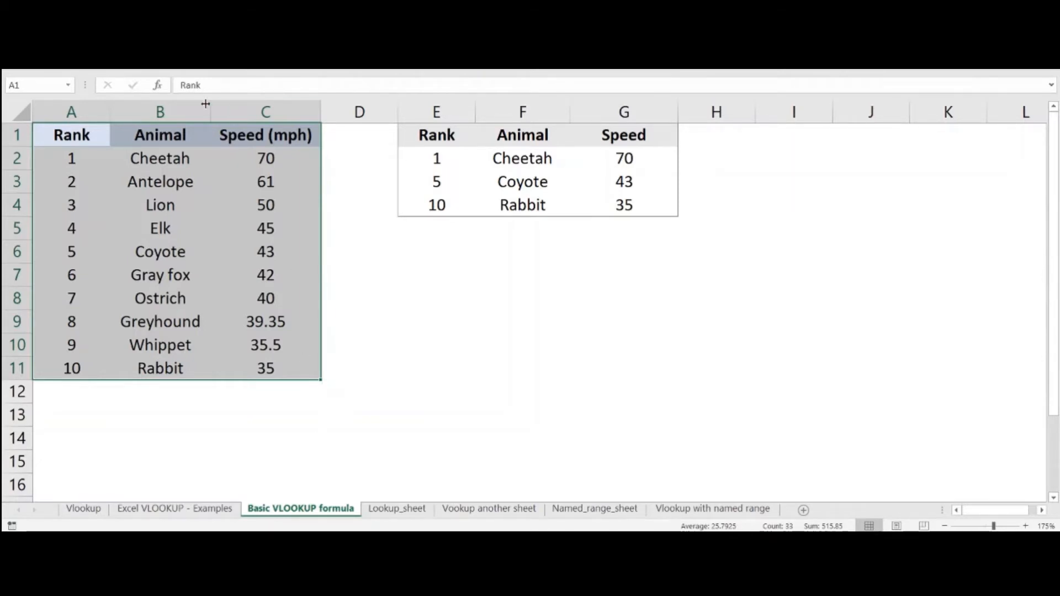
Step: Duplicate the lookup table E1:G4 at E7 and clear the Animal and Speed results in the copy's F8:G10
{"action": "left_click_drag", "start_coordinate": [433, 134], "coordinate": [635, 215]}
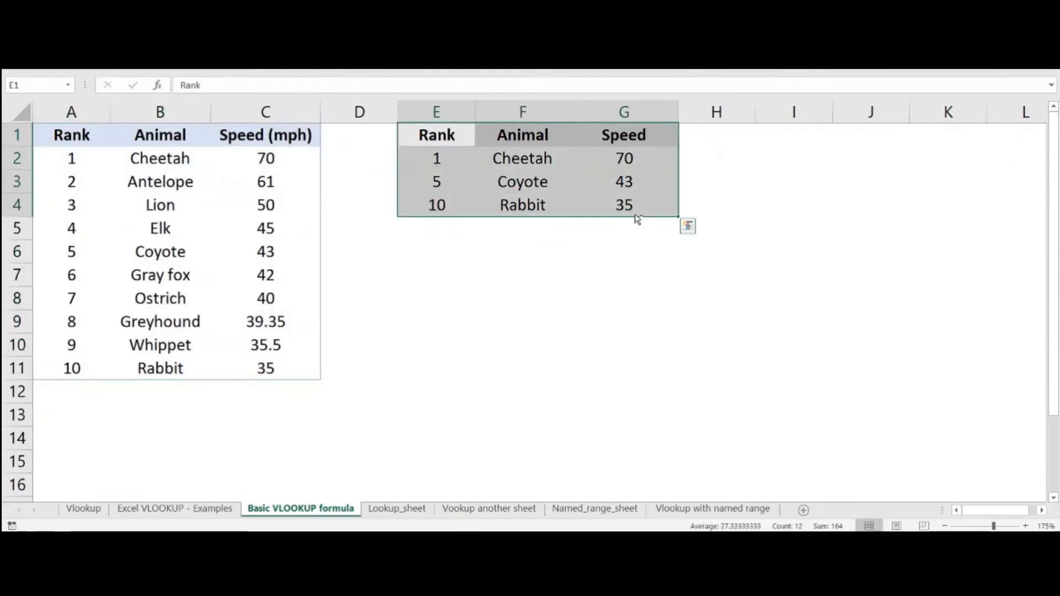
{"action": "key", "text": "ctrl+c"}
{"action": "left_click", "coordinate": [424, 267]}
{"action": "key", "text": "ctrl+v"}
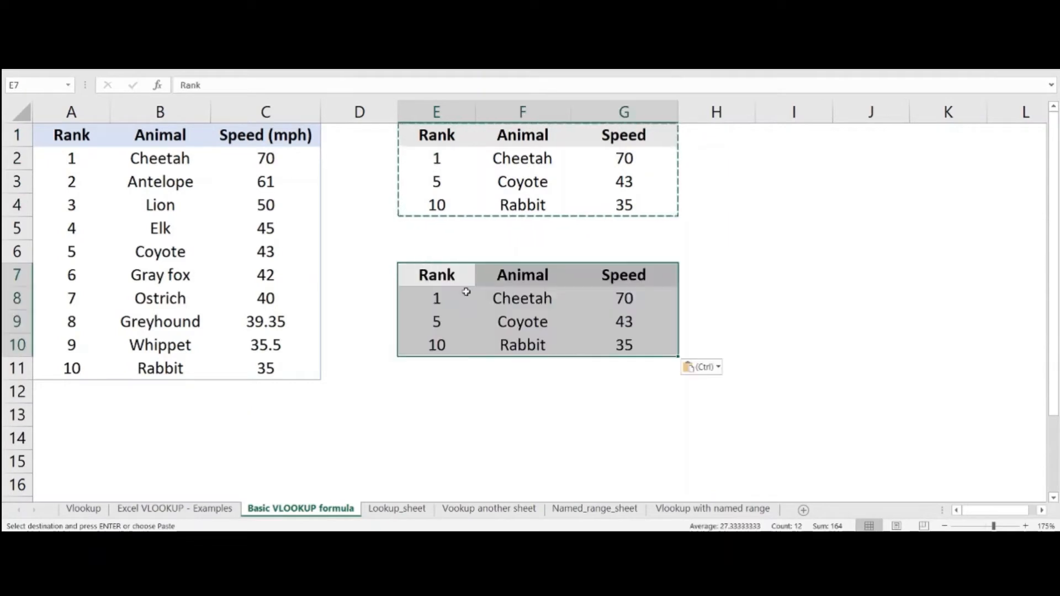
{"action": "left_click_drag", "start_coordinate": [521, 298], "coordinate": [593, 335]}
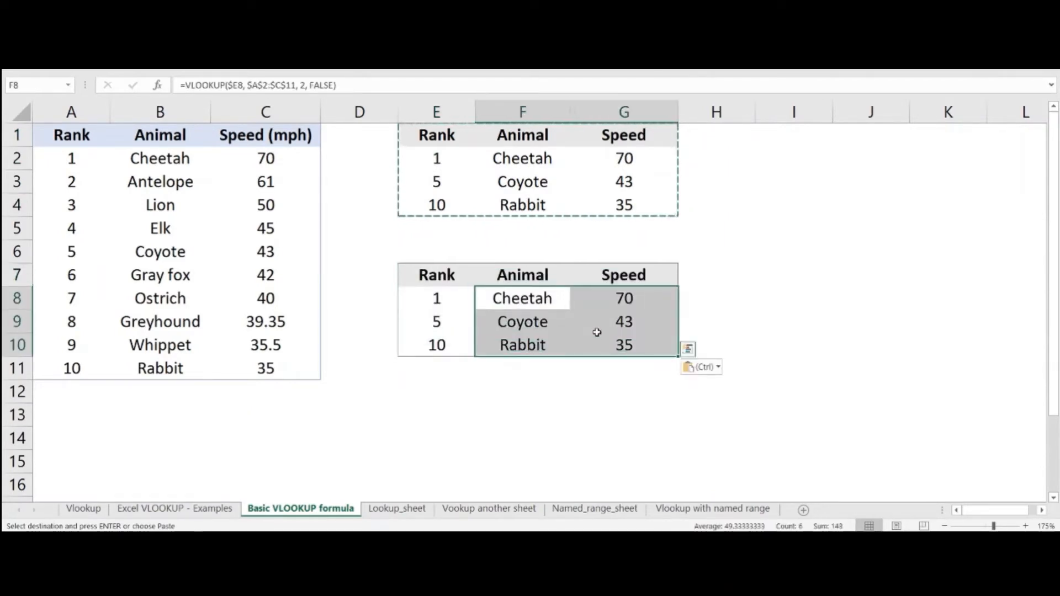
{"action": "key", "text": "Delete"}
{"action": "left_click", "coordinate": [538, 409]}
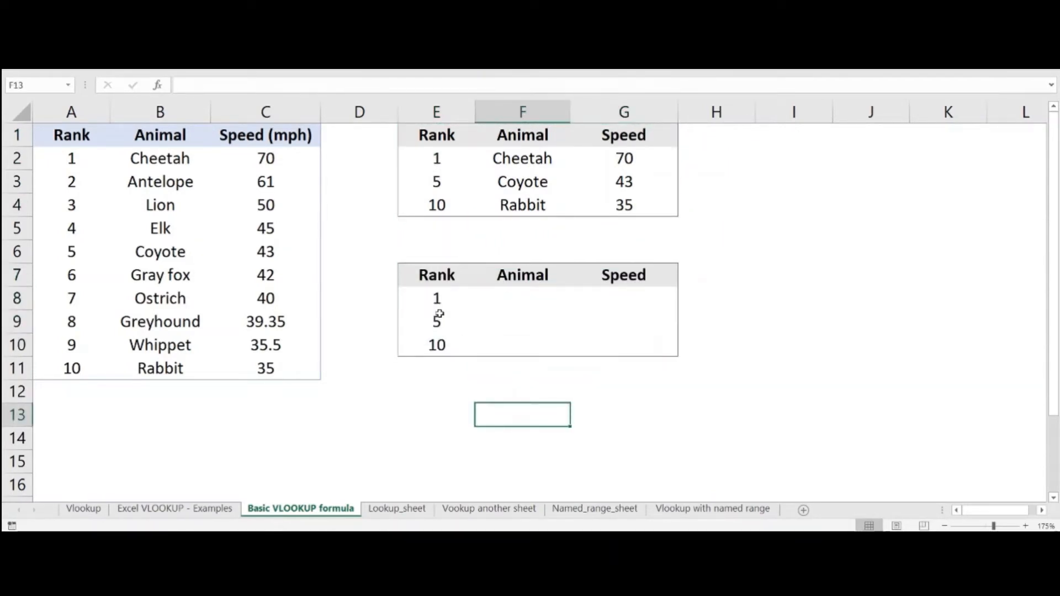
Step: Examine how the ranks in E8:E10 relate to the source table's columns and the empty Animal and Speed cells
{"action": "left_click_drag", "start_coordinate": [413, 276], "coordinate": [598, 348]}
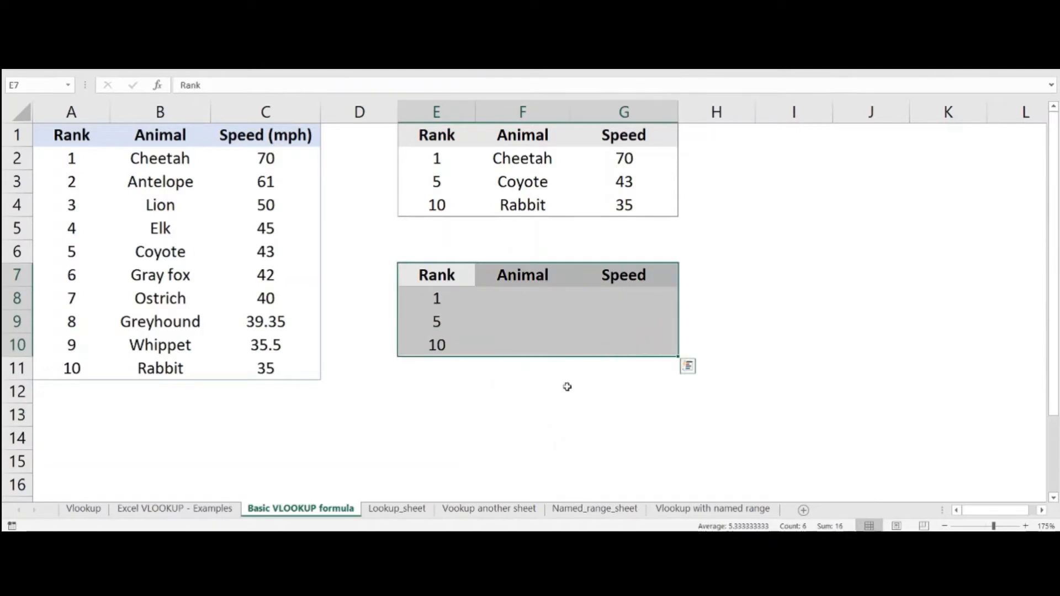
{"action": "left_click", "coordinate": [493, 422]}
{"action": "left_click_drag", "start_coordinate": [437, 299], "coordinate": [459, 358]}
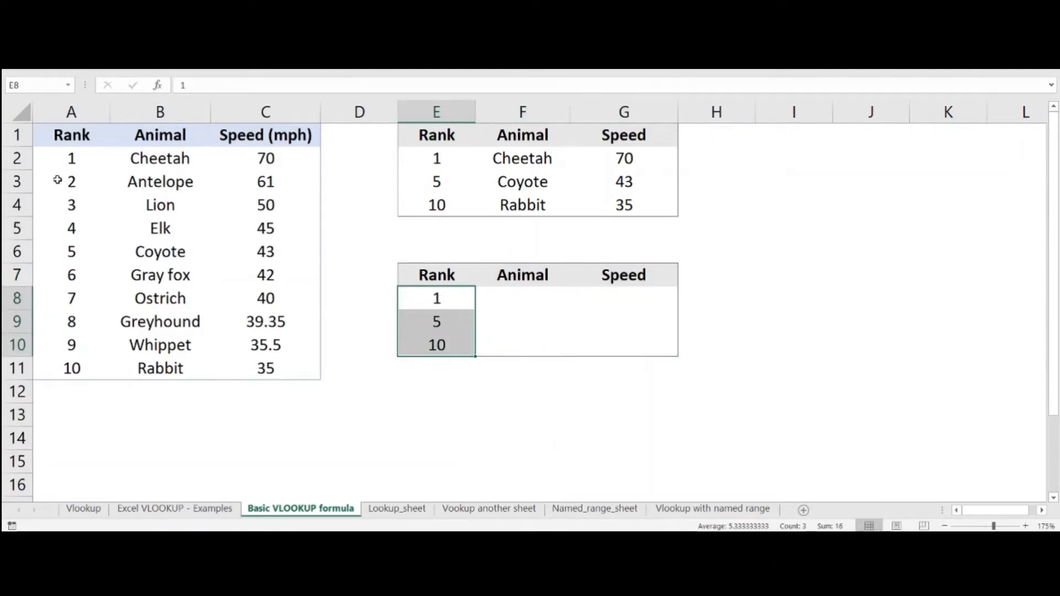
{"action": "left_click_drag", "start_coordinate": [79, 159], "coordinate": [74, 323]}
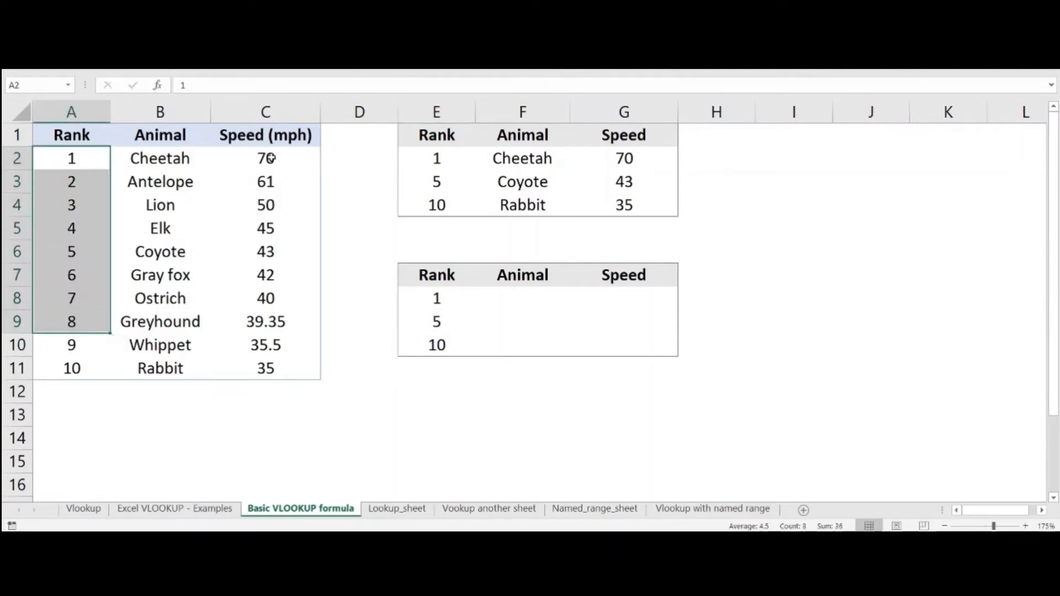
{"action": "left_click_drag", "start_coordinate": [265, 157], "coordinate": [261, 354]}
{"action": "left_click", "coordinate": [544, 421]}
{"action": "left_click_drag", "start_coordinate": [437, 299], "coordinate": [438, 343]}
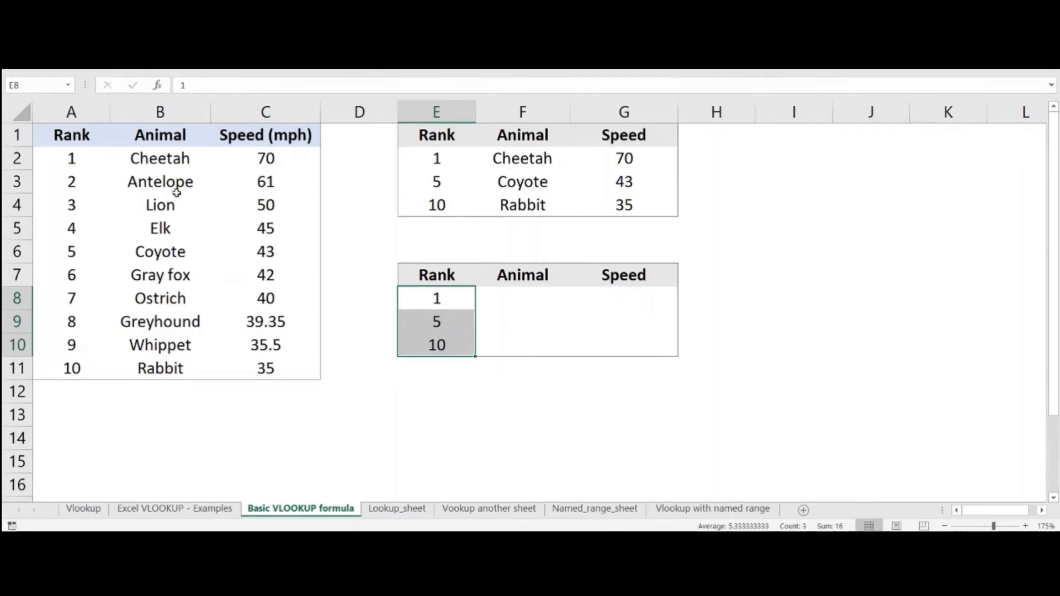
{"action": "left_click", "coordinate": [436, 300]}
{"action": "left_click", "coordinate": [511, 302]}
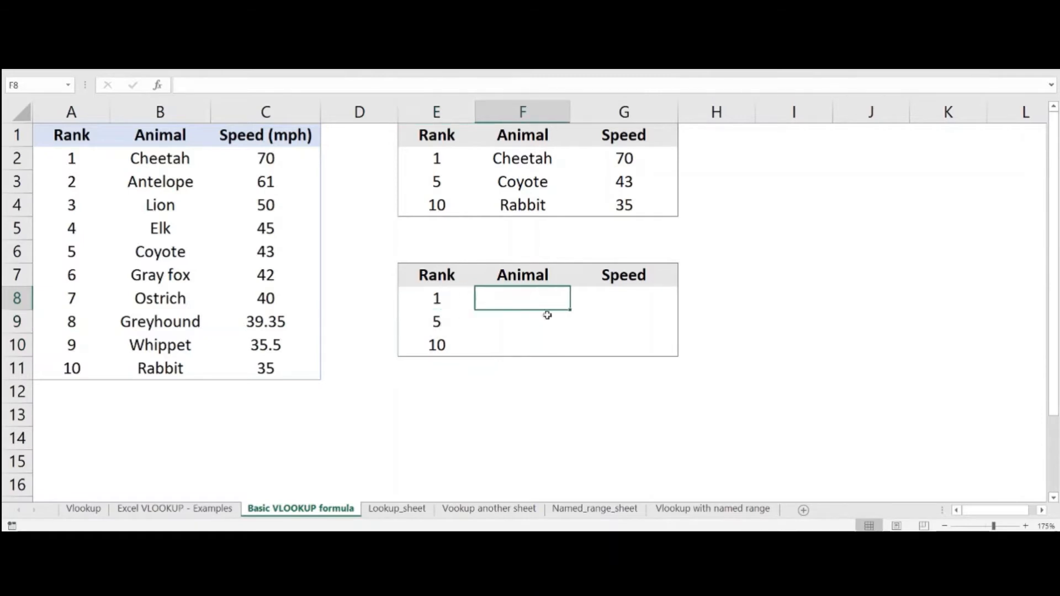
{"action": "left_click", "coordinate": [609, 302]}
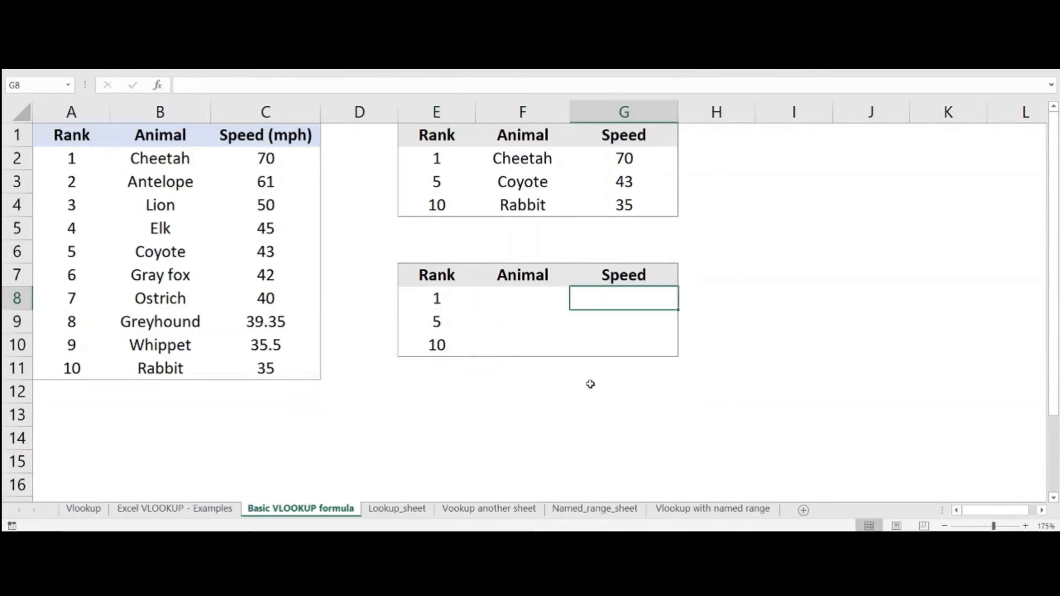
{"action": "left_click_drag", "start_coordinate": [66, 138], "coordinate": [208, 158]}
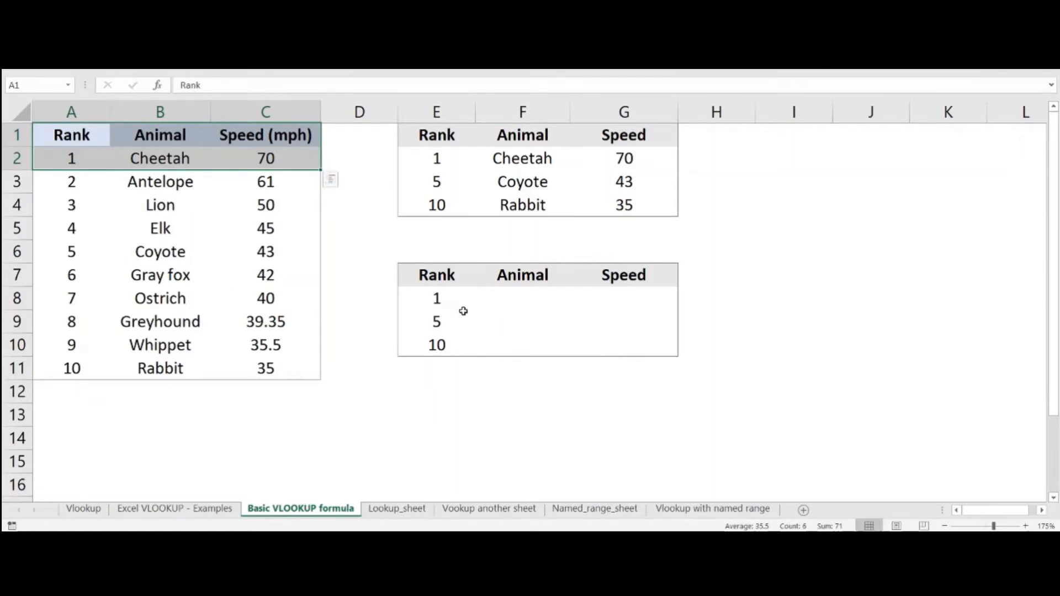
Step: Start a VLOOKUP formula in F8, open its Function Arguments dialog clear of the data, and set the lookup value to E8
{"action": "left_click", "coordinate": [506, 302]}
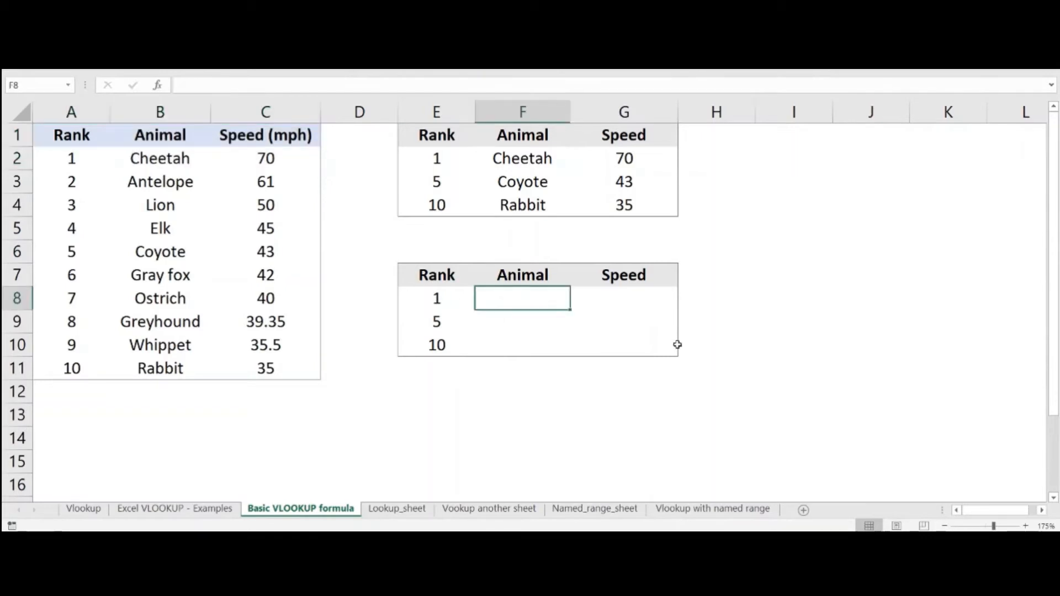
{"action": "type", "text": "=v"}
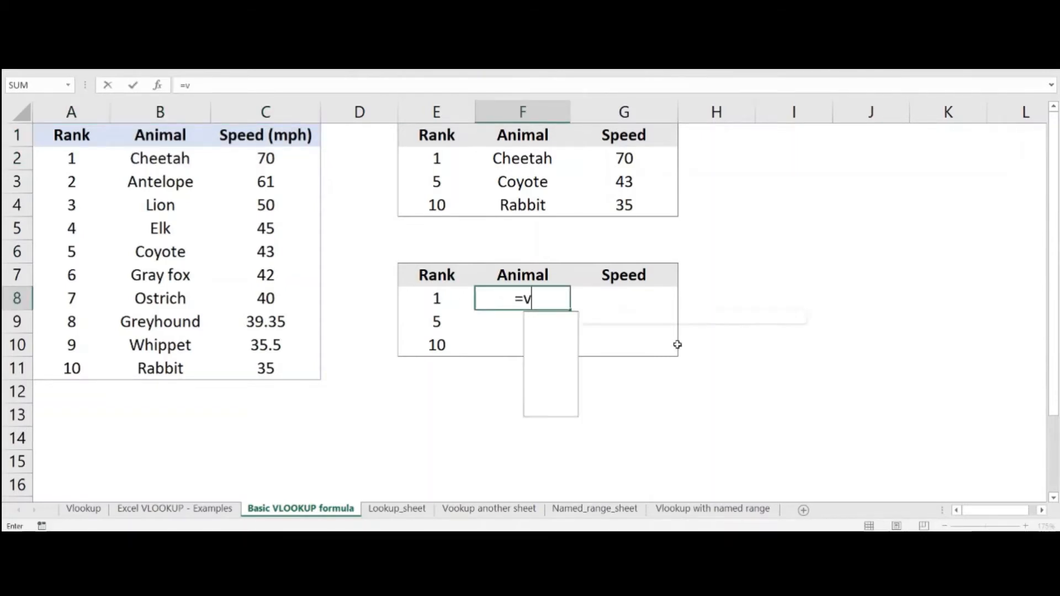
{"action": "type", "text": "looku"}
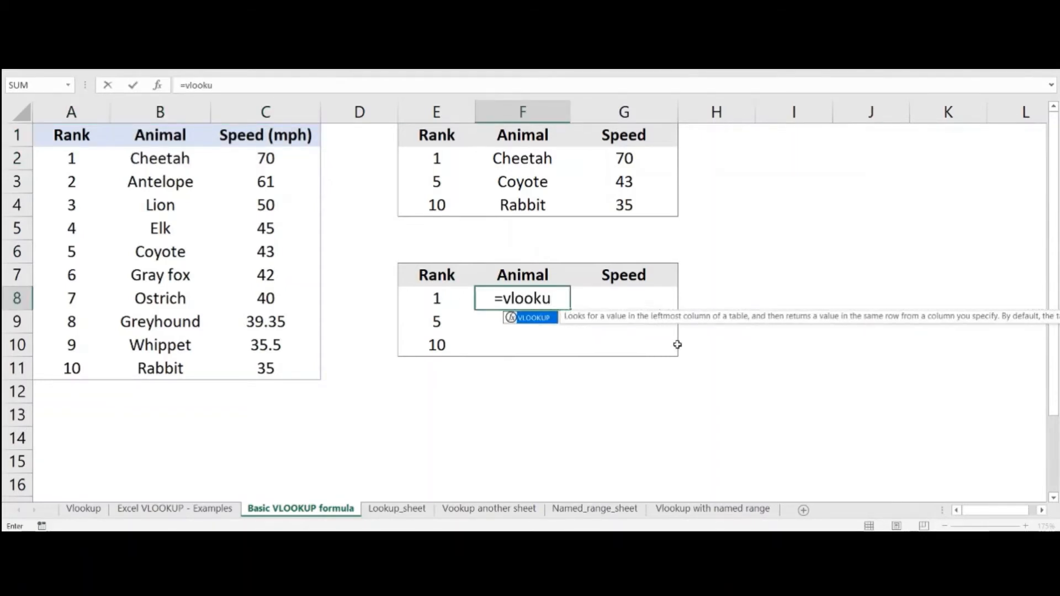
{"action": "type", "text": "p("}
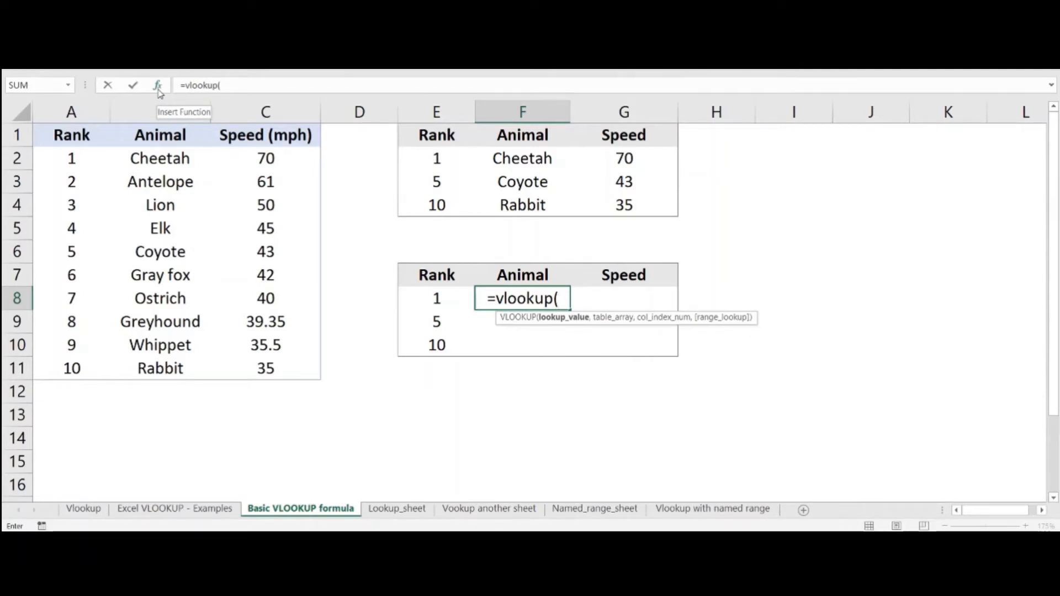
{"action": "left_click", "coordinate": [158, 90]}
{"action": "left_click_drag", "start_coordinate": [263, 135], "coordinate": [644, 209]}
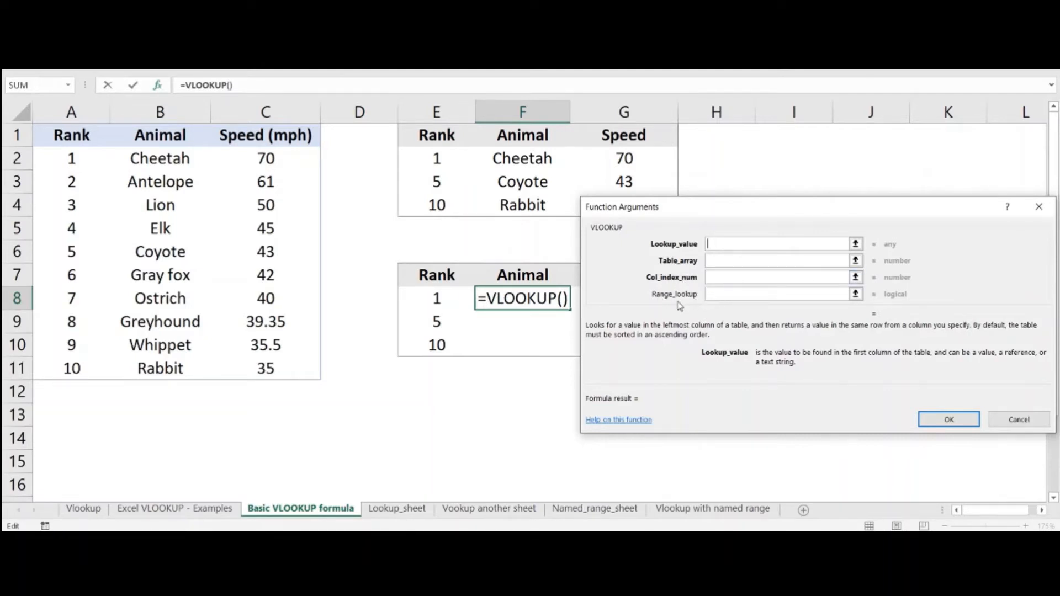
{"action": "left_click", "coordinate": [434, 298]}
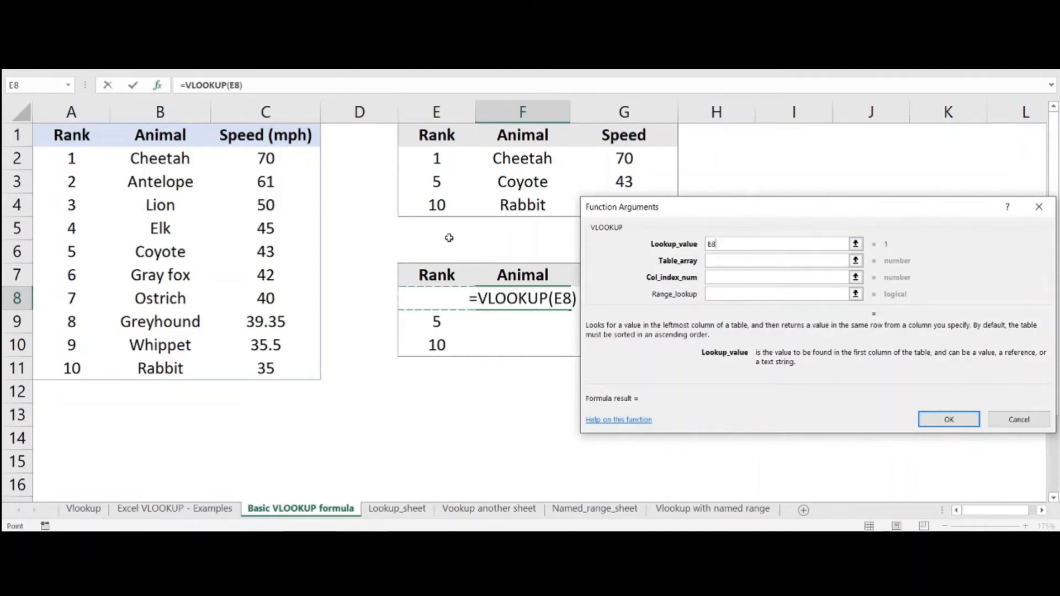
Step: Complete the VLOOKUP with table array A1:C11, column index number 2 and range lookup FALSE, and apply it
{"action": "left_click", "coordinate": [716, 261]}
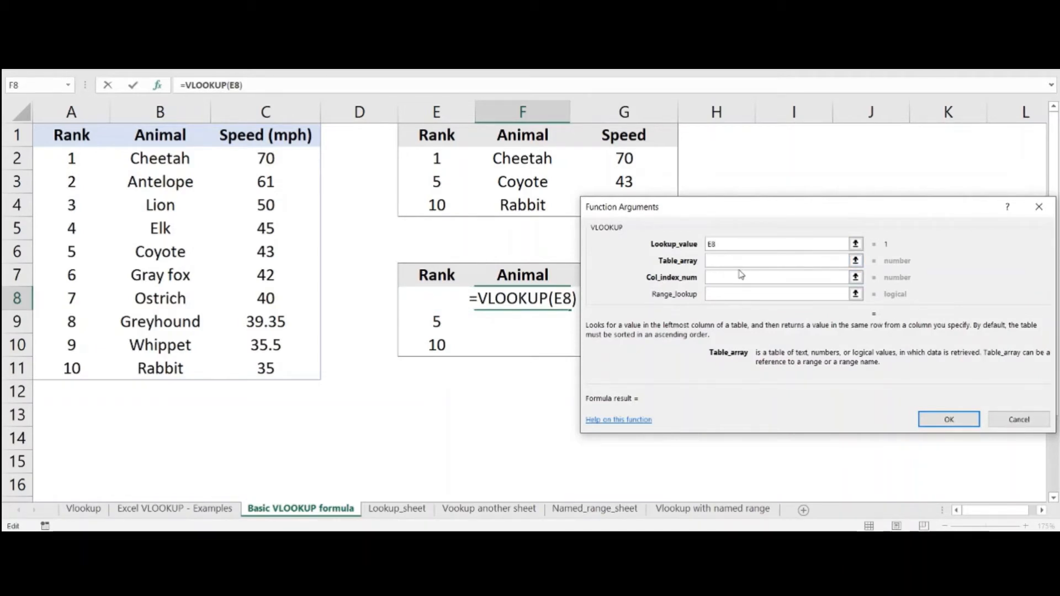
{"action": "left_click_drag", "start_coordinate": [72, 134], "coordinate": [272, 370]}
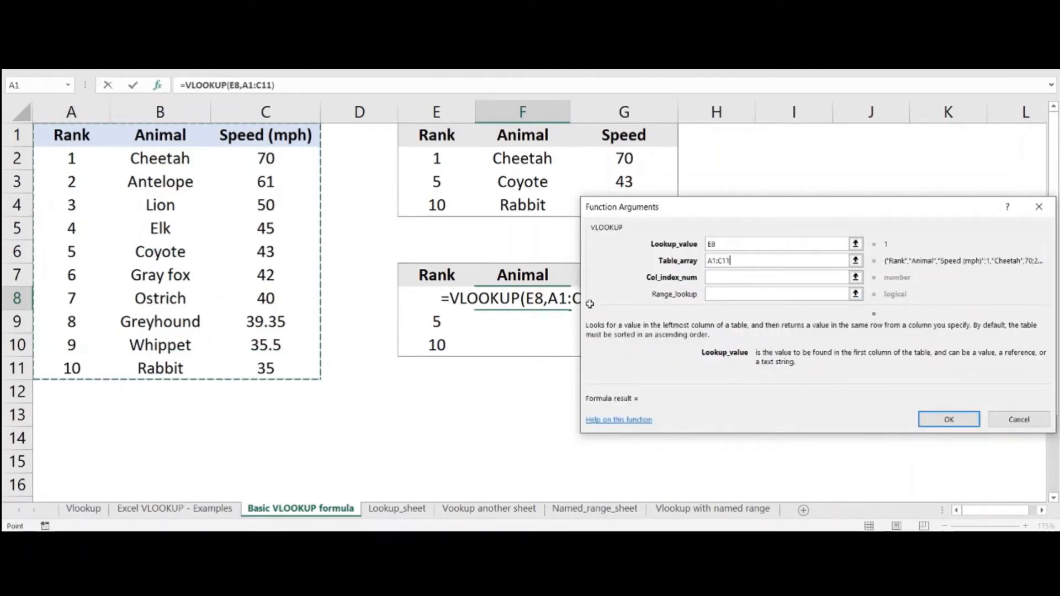
{"action": "left_click", "coordinate": [764, 278]}
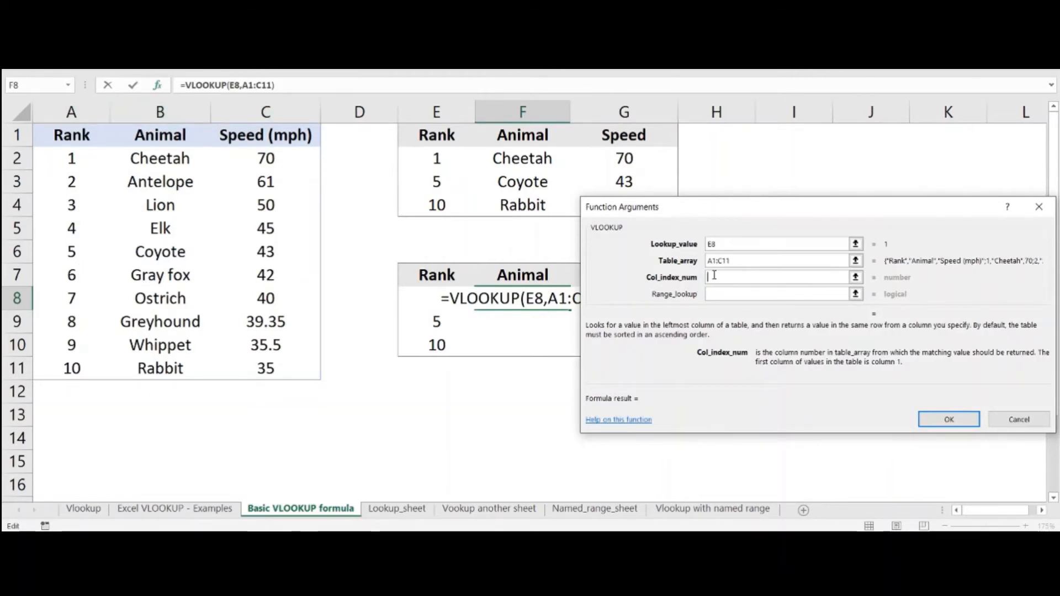
{"action": "type", "text": "2"}
{"action": "left_click", "coordinate": [752, 294]}
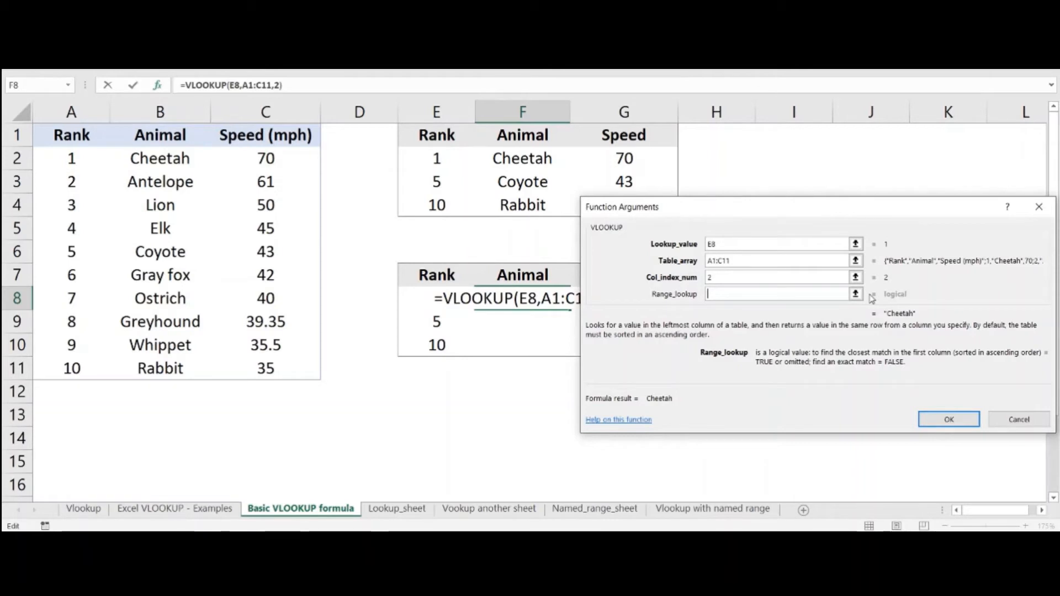
{"action": "type", "text": "false"}
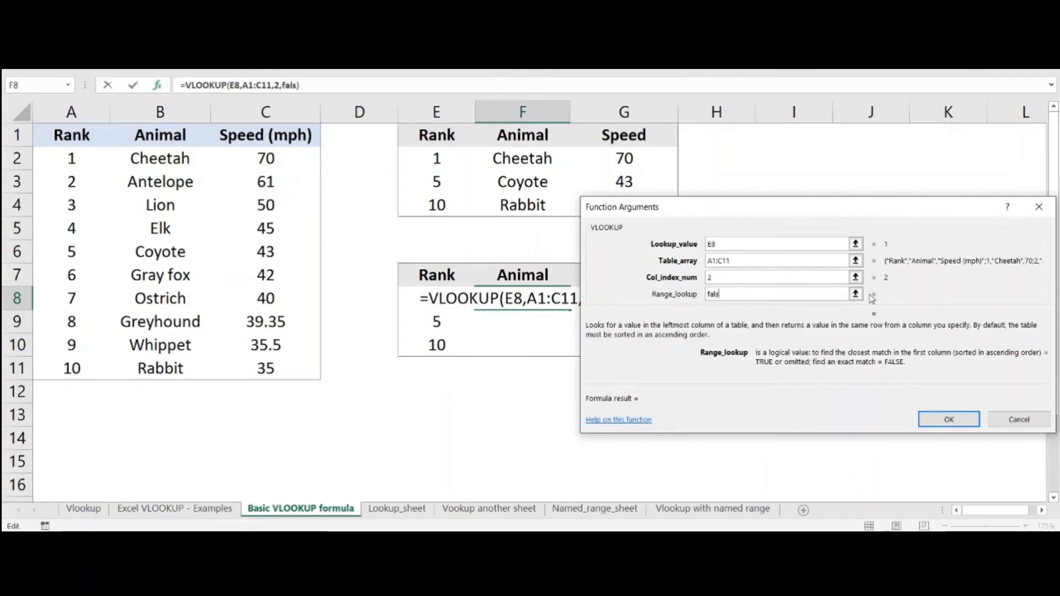
{"action": "left_click", "coordinate": [949, 424]}
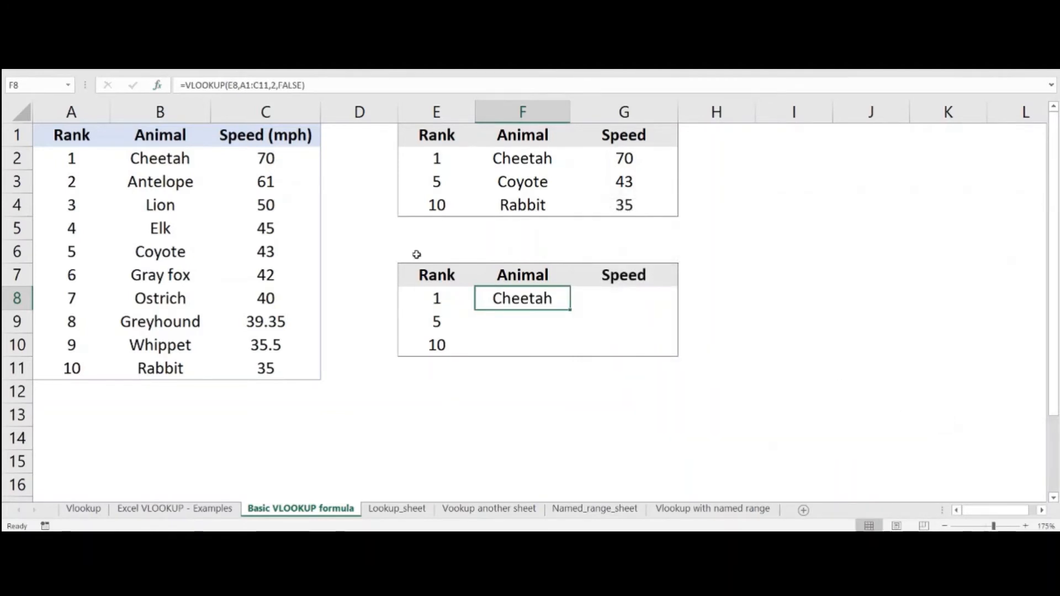
Step: Compare F8 with the first record of the source table and fill its VLOOKUP formula down through F10
{"action": "left_click", "coordinate": [438, 300]}
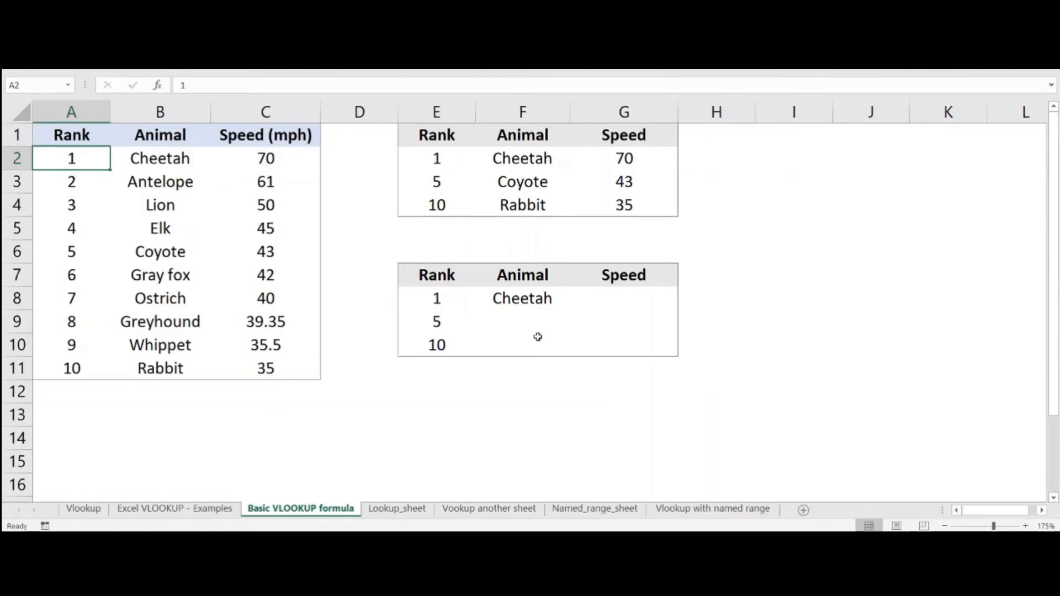
{"action": "left_click", "coordinate": [510, 306]}
{"action": "left_click", "coordinate": [189, 163]}
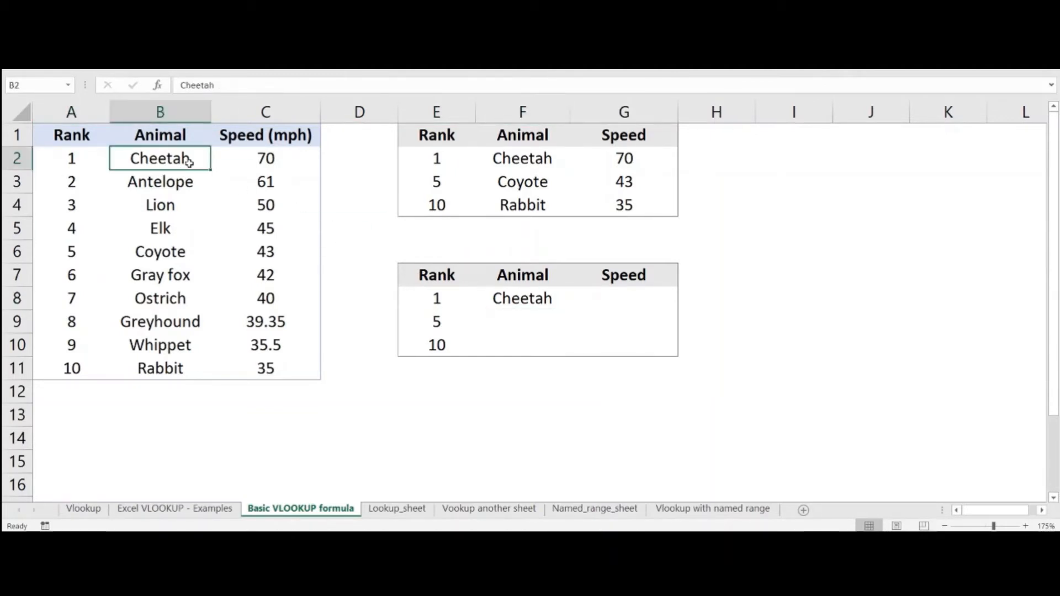
{"action": "left_click", "coordinate": [552, 302]}
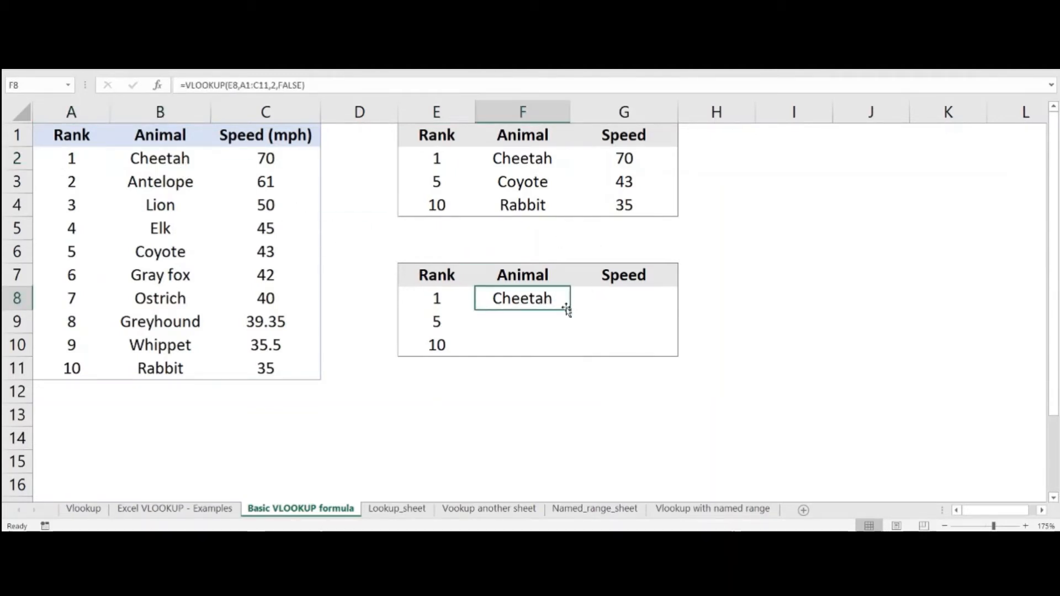
{"action": "left_click_drag", "start_coordinate": [568, 310], "coordinate": [568, 358]}
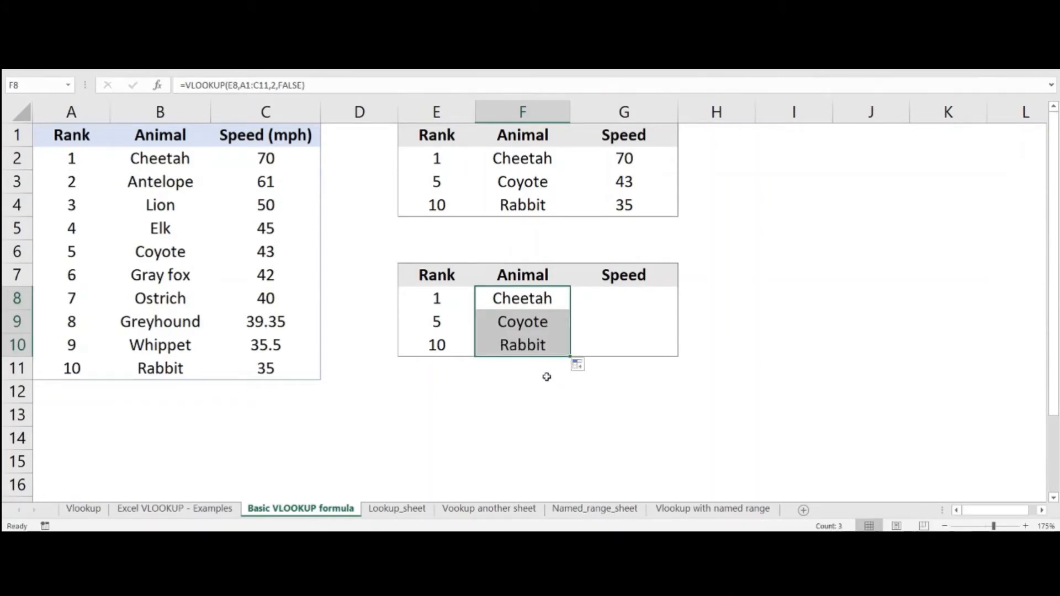
Step: Compare the VLOOKUP formulas in F8 and F9 with the ranks in E8:E10 and the source table A1:C11
{"action": "left_click", "coordinate": [518, 321]}
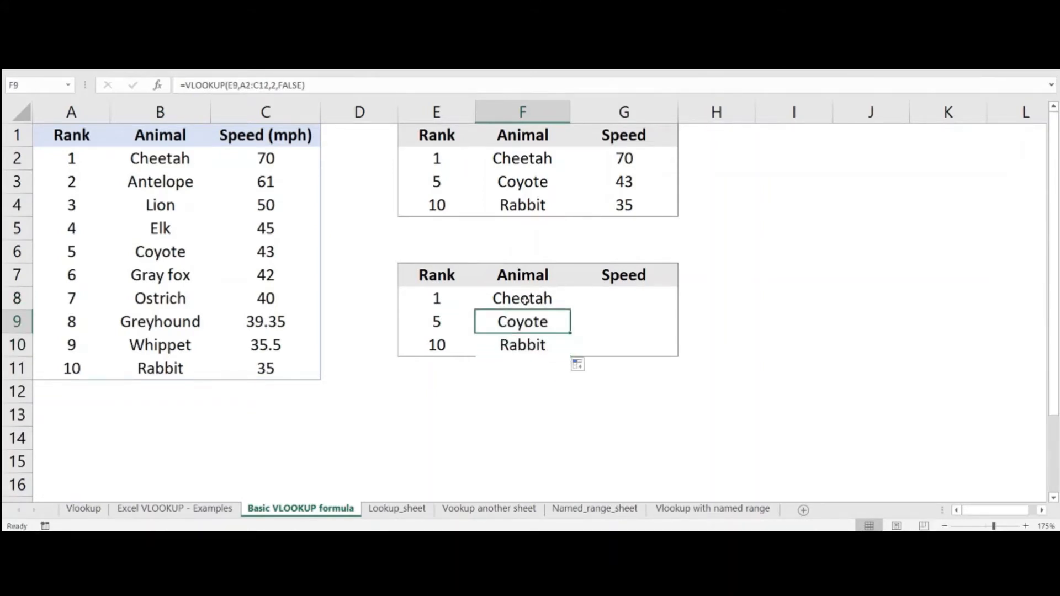
{"action": "left_click", "coordinate": [525, 301]}
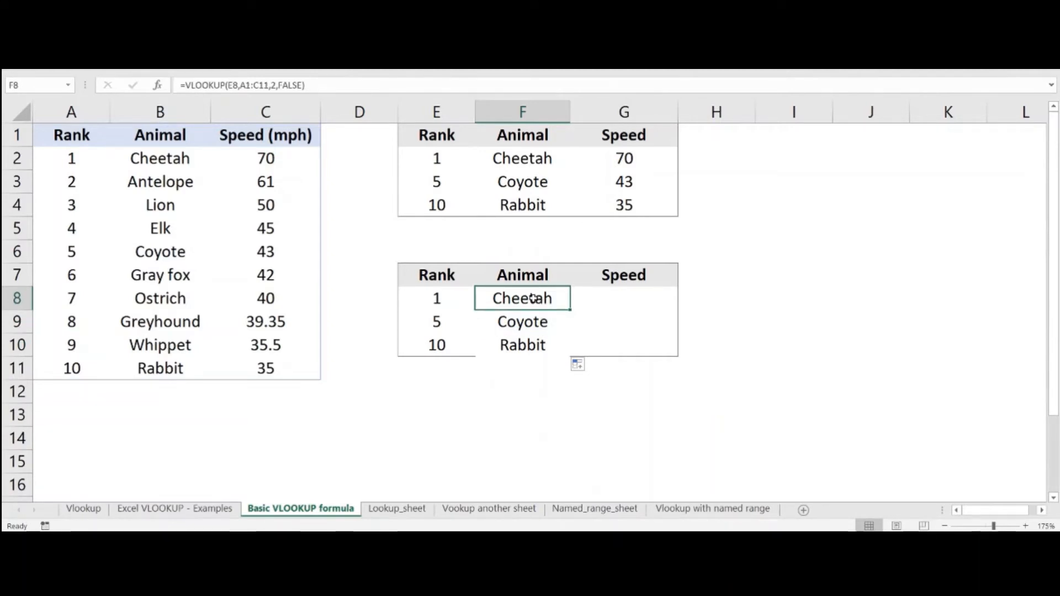
{"action": "left_click", "coordinate": [461, 299]}
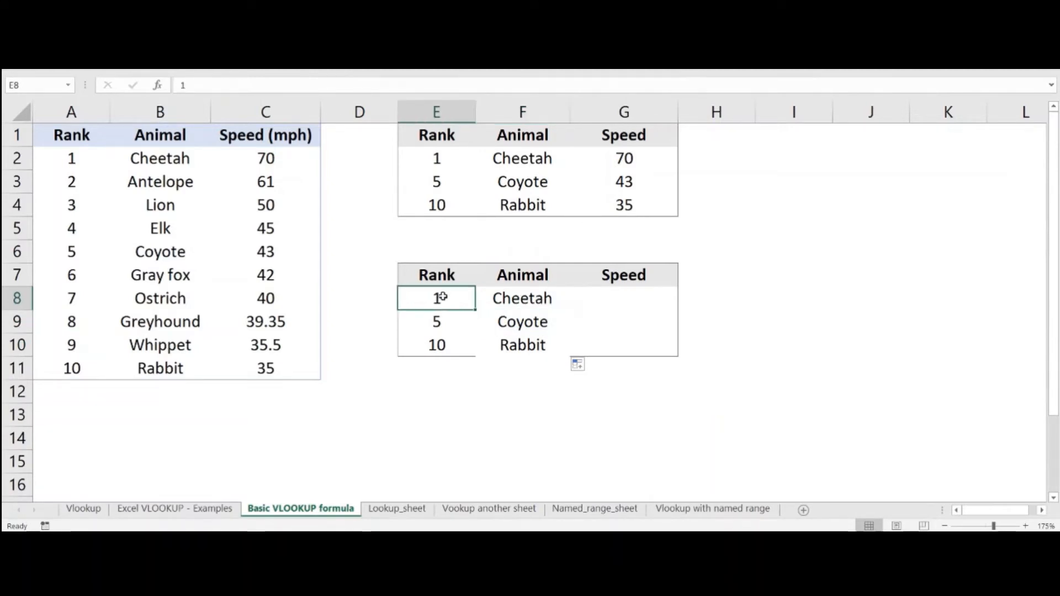
{"action": "left_click", "coordinate": [440, 327]}
{"action": "left_click", "coordinate": [454, 350]}
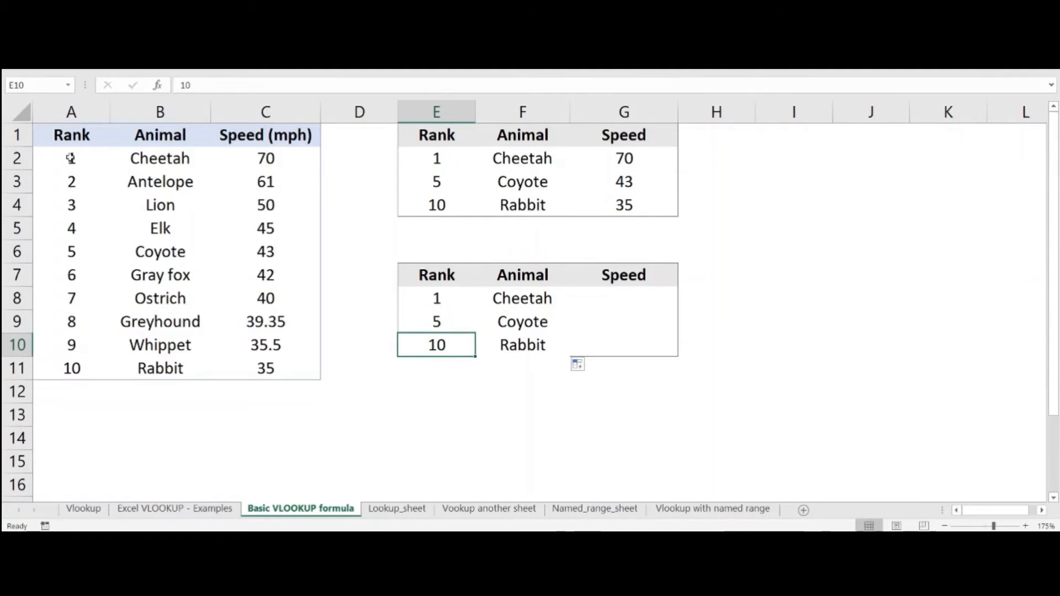
{"action": "left_click_drag", "start_coordinate": [59, 138], "coordinate": [281, 368]}
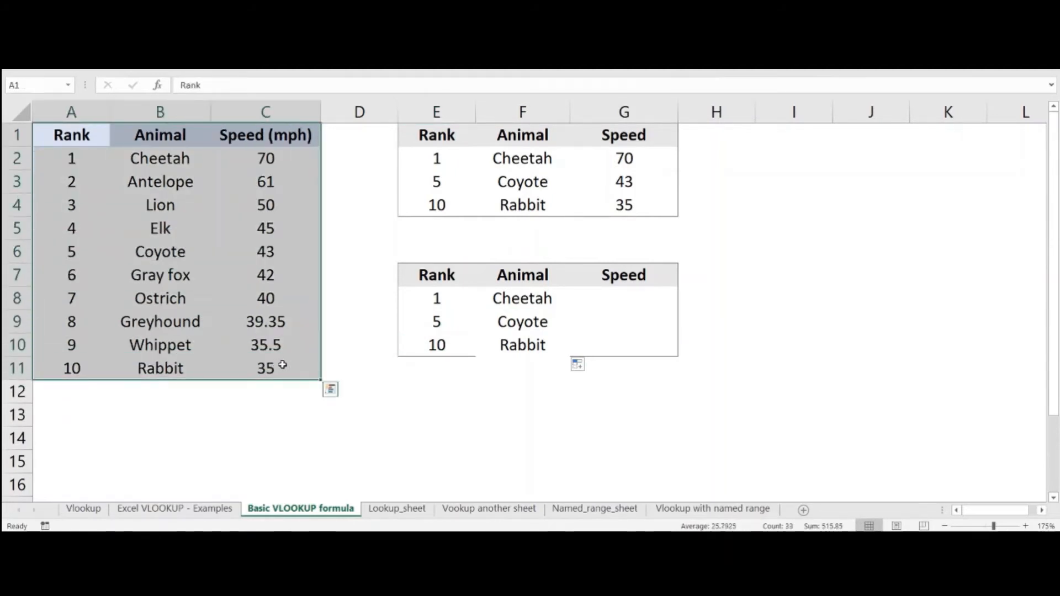
Step: Inspect the VLOOKUP arguments of the filled formula in F9, especially its table array
{"action": "left_click", "coordinate": [508, 320]}
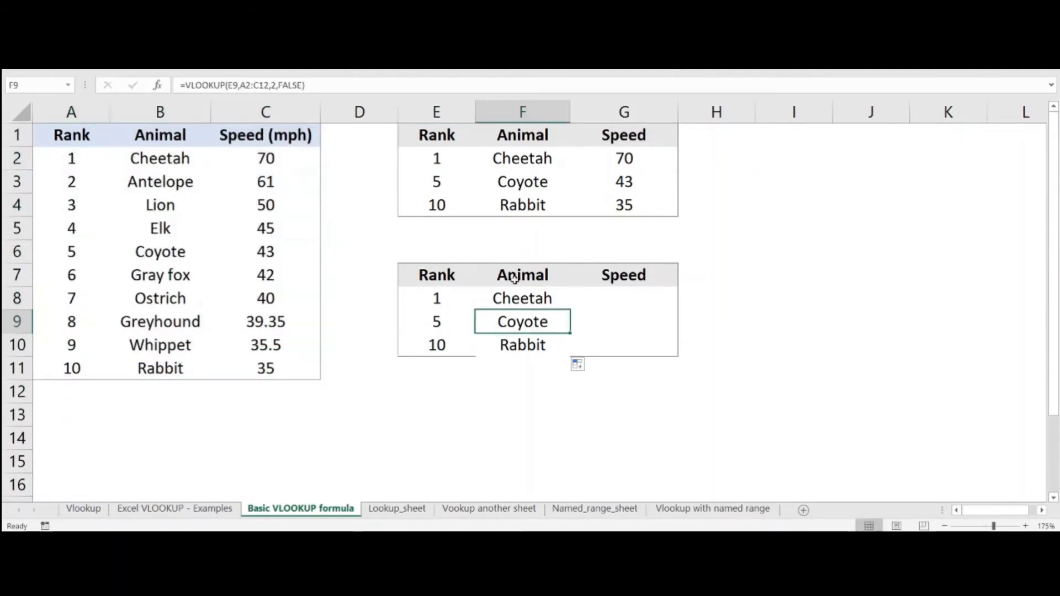
{"action": "left_click", "coordinate": [158, 85]}
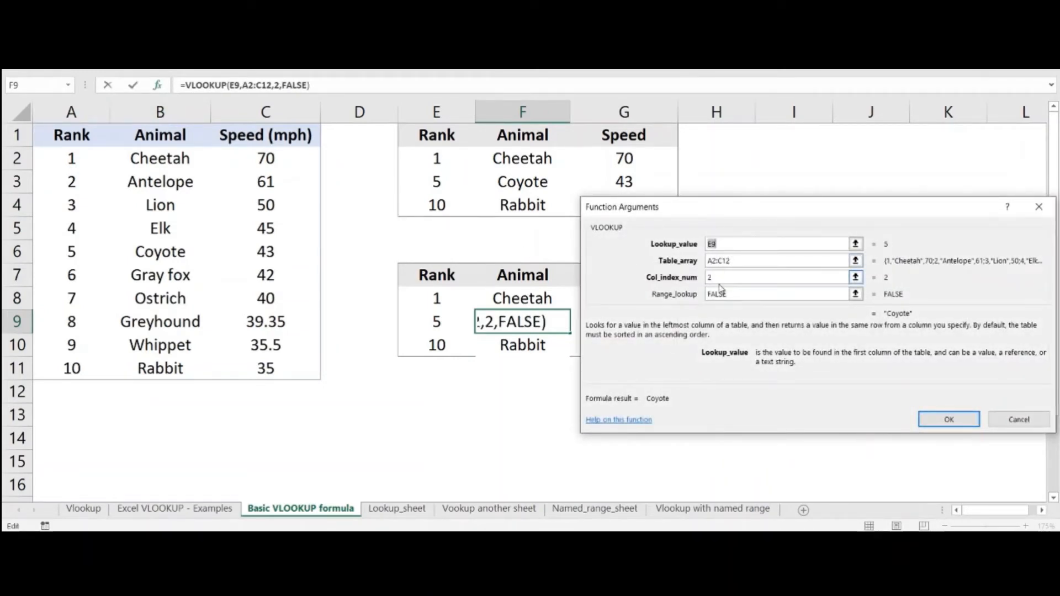
{"action": "key", "text": "Return"}
Step: Examine which source-table records are covered when the lookup range starts at row 1, row 2 or row 3
{"action": "left_click", "coordinate": [69, 182]}
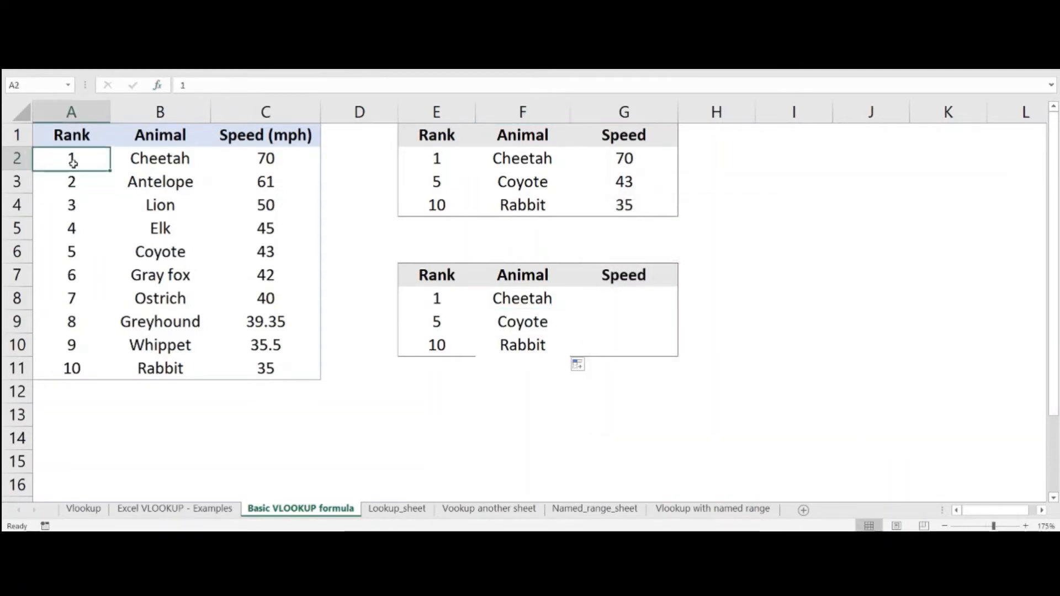
{"action": "left_click_drag", "start_coordinate": [74, 159], "coordinate": [268, 361]}
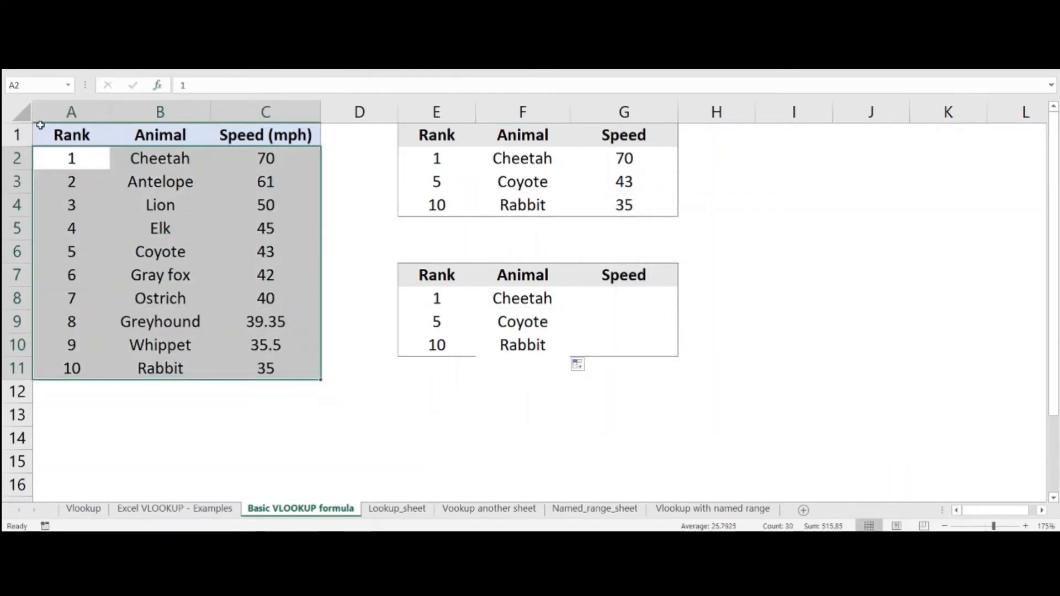
{"action": "left_click_drag", "start_coordinate": [47, 135], "coordinate": [278, 359]}
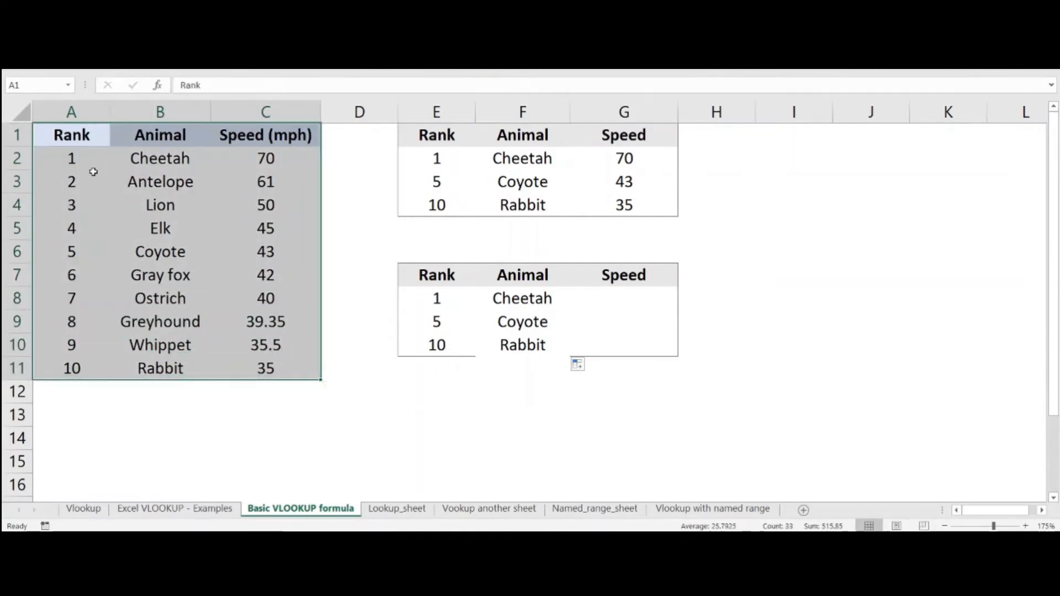
{"action": "left_click_drag", "start_coordinate": [64, 157], "coordinate": [267, 350]}
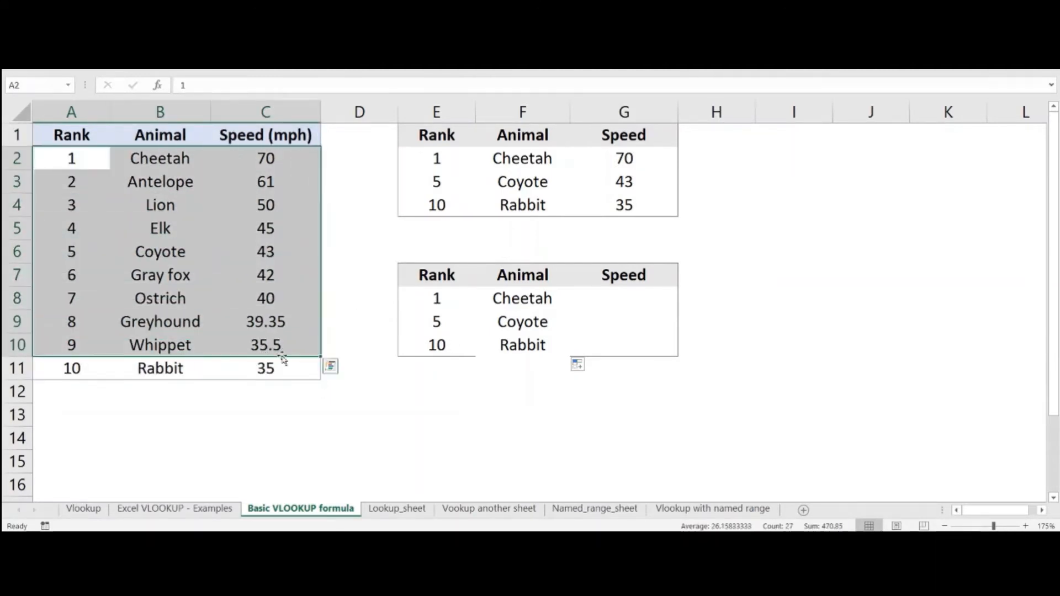
{"action": "left_click_drag", "start_coordinate": [75, 182], "coordinate": [275, 365]}
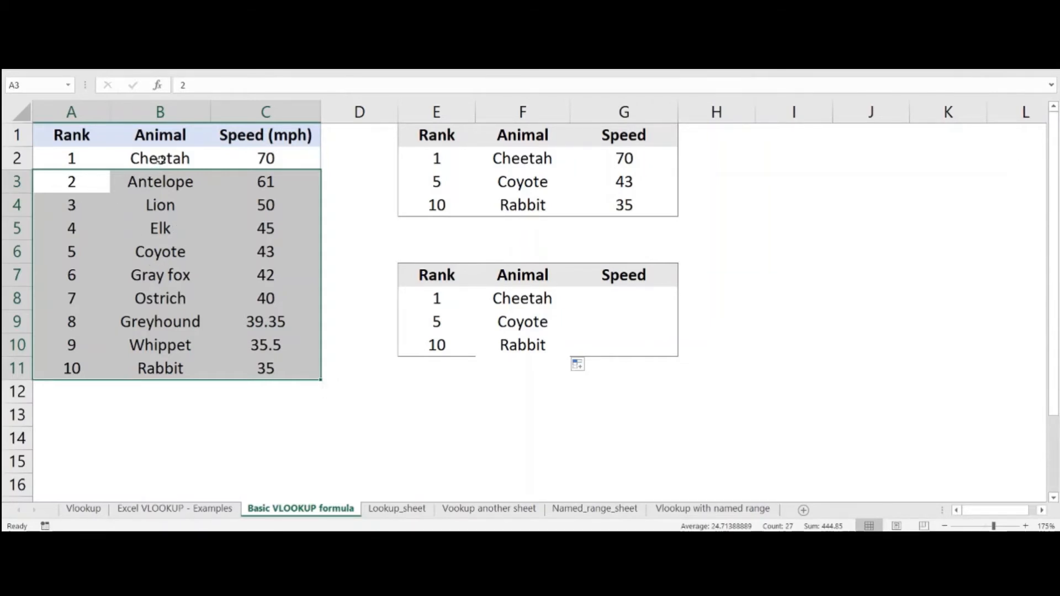
{"action": "left_click", "coordinate": [515, 382]}
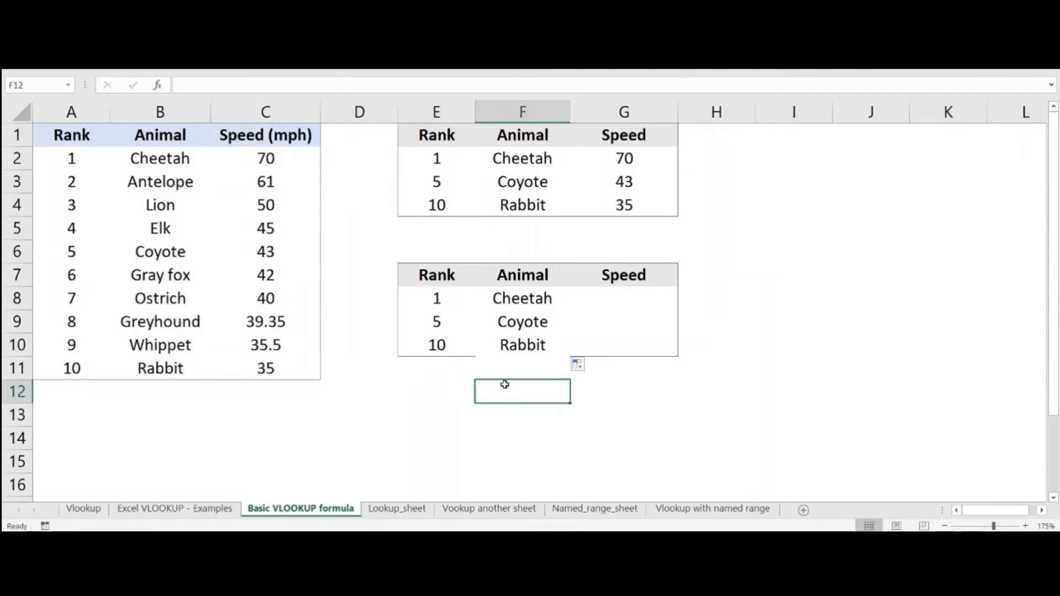
{"action": "left_click_drag", "start_coordinate": [65, 157], "coordinate": [261, 363]}
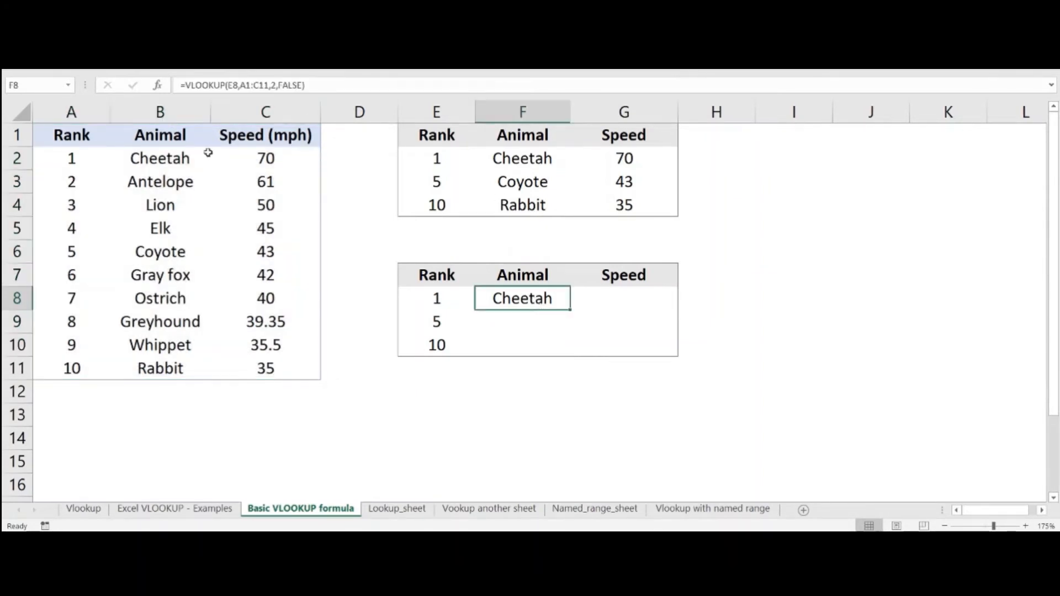
Step: Change the table array of F8's VLOOKUP to the absolute range $A$1:$C$11 and apply it
{"action": "left_click", "coordinate": [158, 85]}
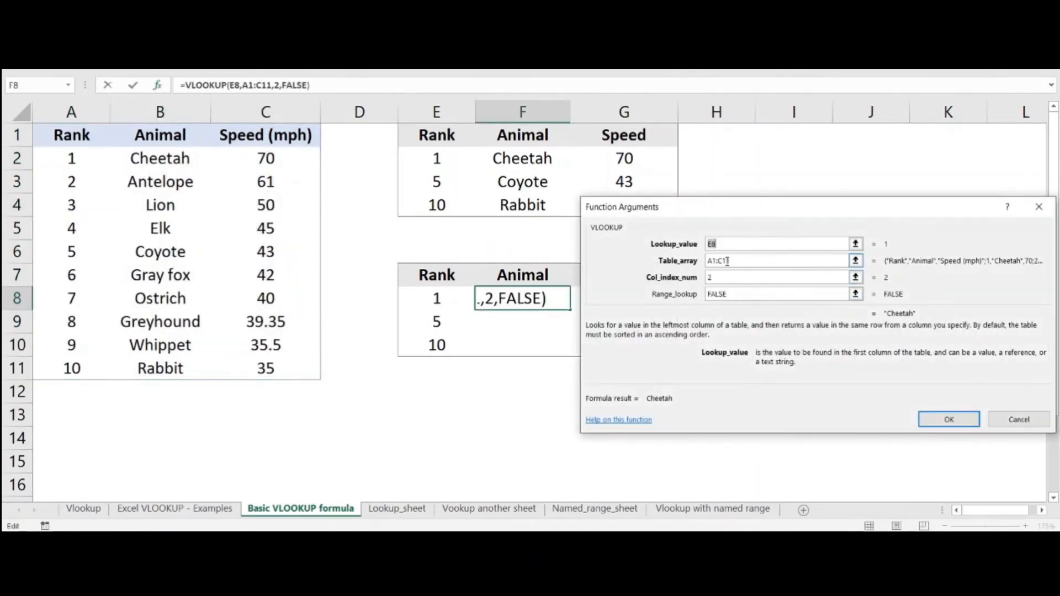
{"action": "left_click_drag", "start_coordinate": [738, 261], "coordinate": [707, 261]}
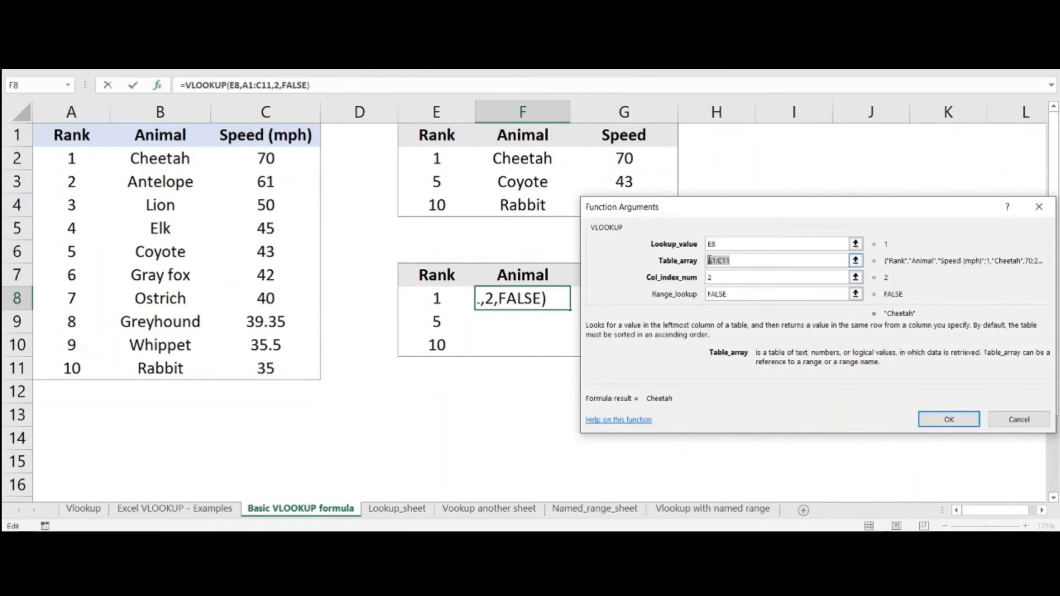
{"action": "left_click", "coordinate": [709, 260]}
{"action": "type", "text": "$"}
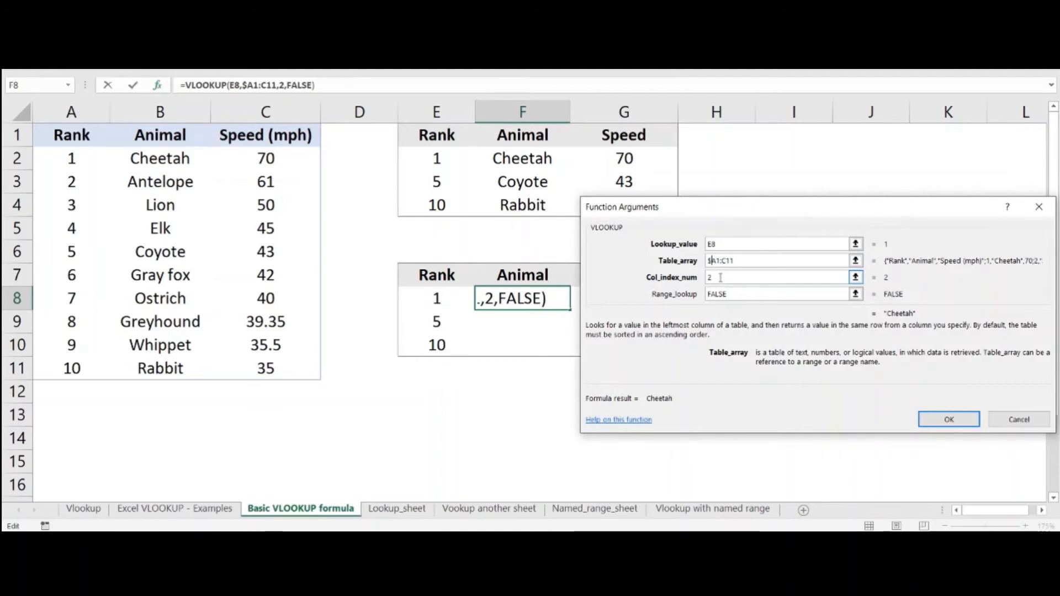
{"action": "key", "text": "Right"}
{"action": "type", "text": "$"}
{"action": "key", "text": "Right"}
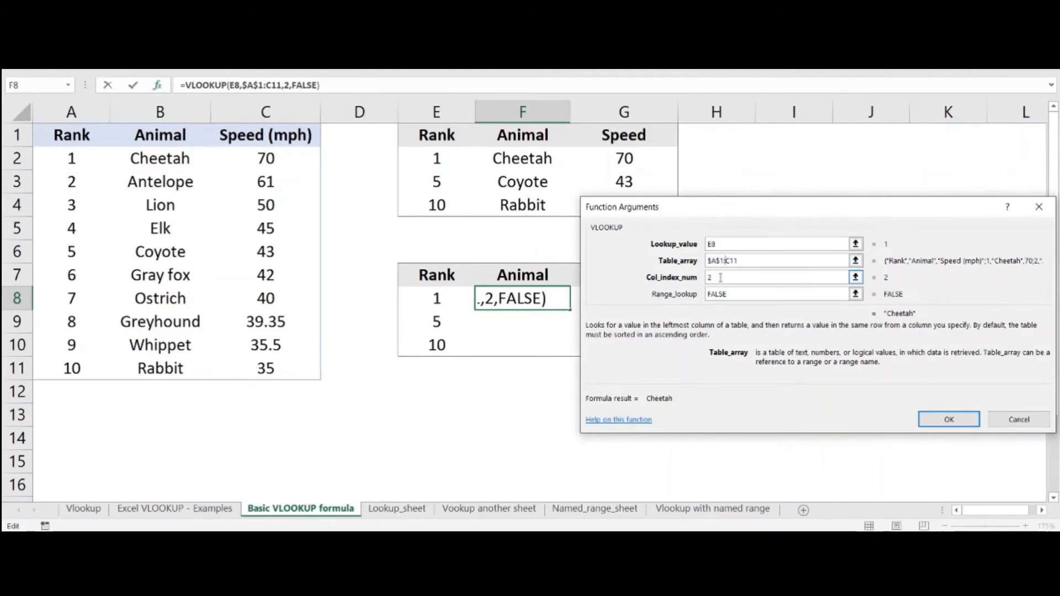
{"action": "type", "text": "$"}
{"action": "key", "text": "Right"}
{"action": "type", "text": "$"}
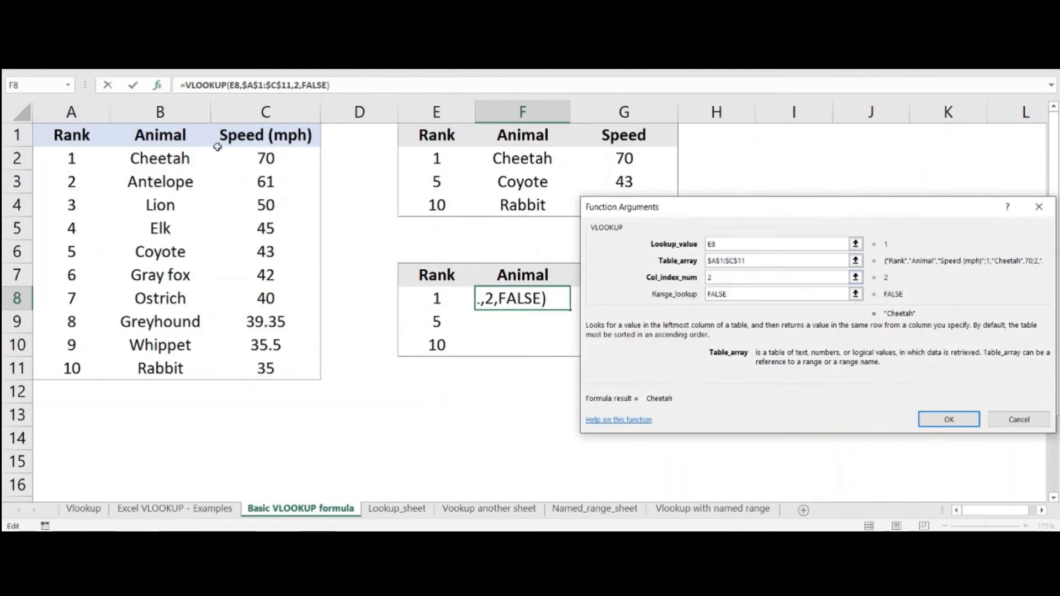
{"action": "left_click", "coordinate": [963, 418]}
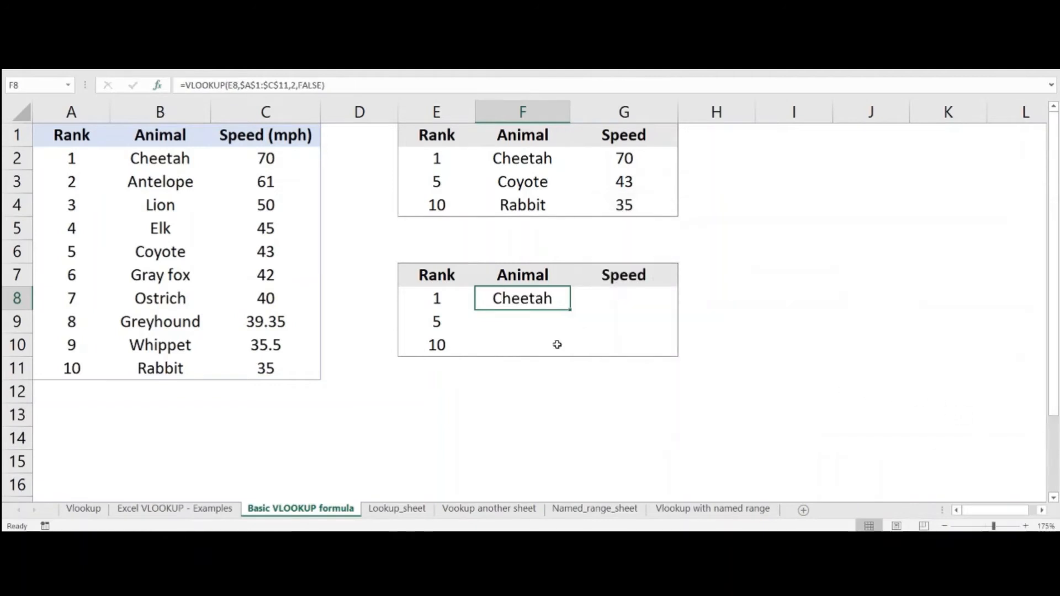
Step: Fill the F8 formula down through F10 and check the VLOOKUP arguments in F10
{"action": "left_click_drag", "start_coordinate": [572, 310], "coordinate": [572, 357]}
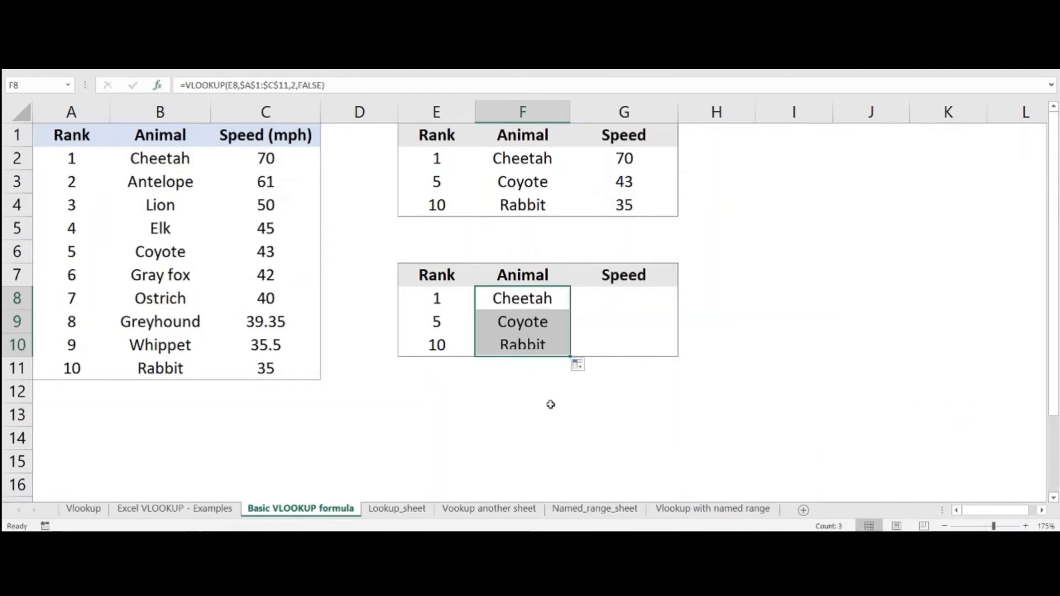
{"action": "left_click", "coordinate": [551, 408]}
{"action": "left_click", "coordinate": [519, 343]}
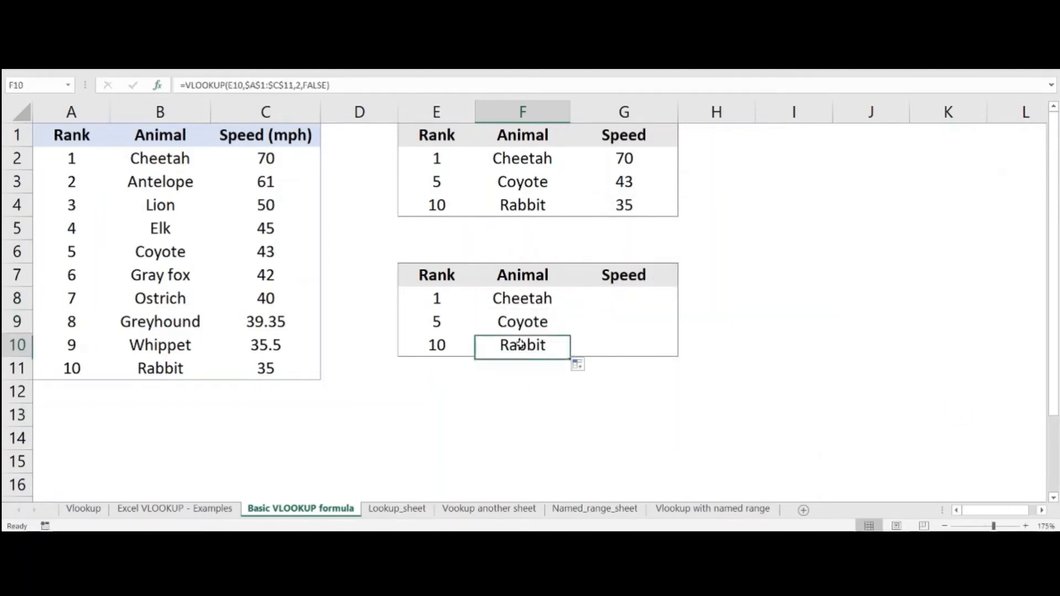
{"action": "left_click", "coordinate": [159, 86]}
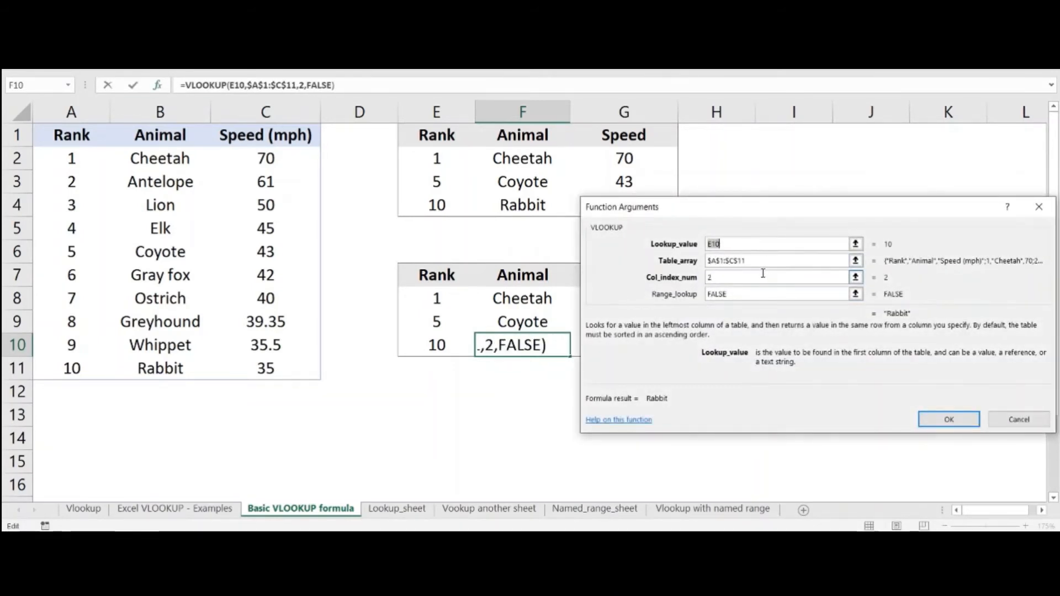
{"action": "key", "text": "Return"}
Step: Start a VLOOKUP formula in G8, open its Function Arguments dialog, and set the lookup value to E8
{"action": "left_click", "coordinate": [640, 298]}
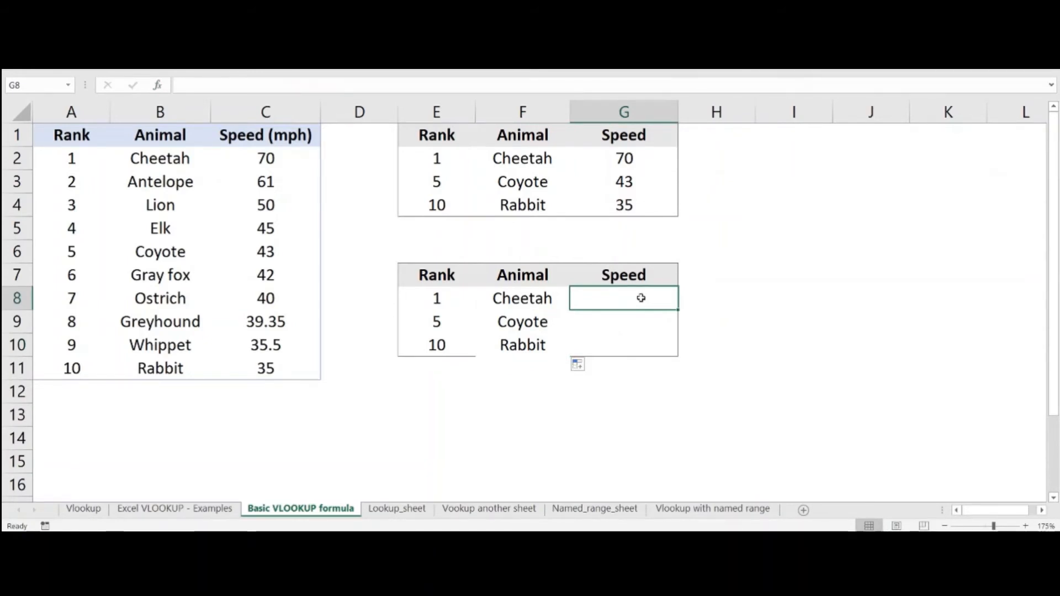
{"action": "type", "text": "=vlookup"}
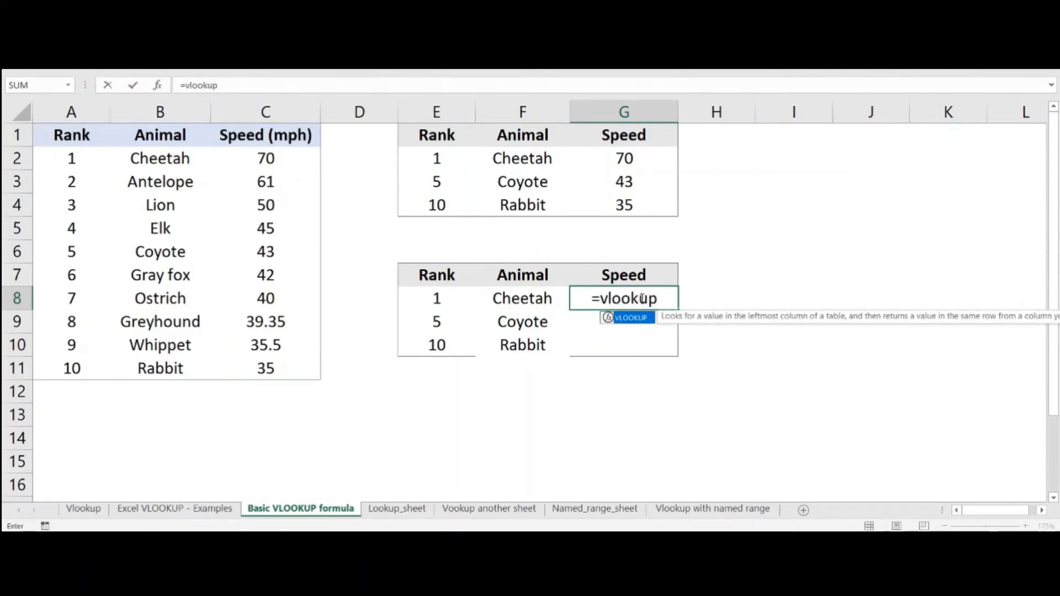
{"action": "type", "text": "("}
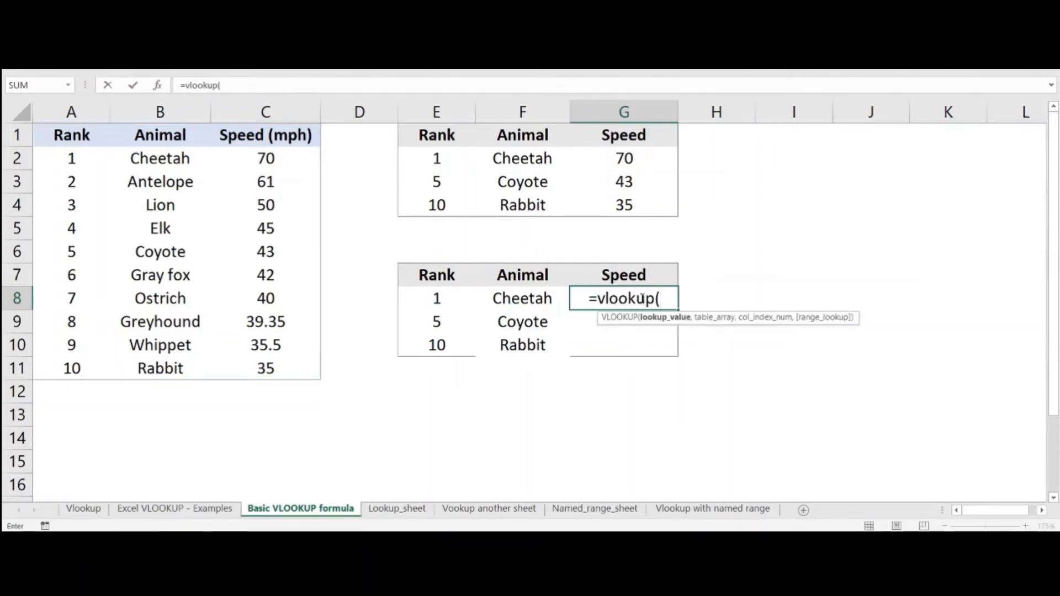
{"action": "left_click", "coordinate": [157, 85]}
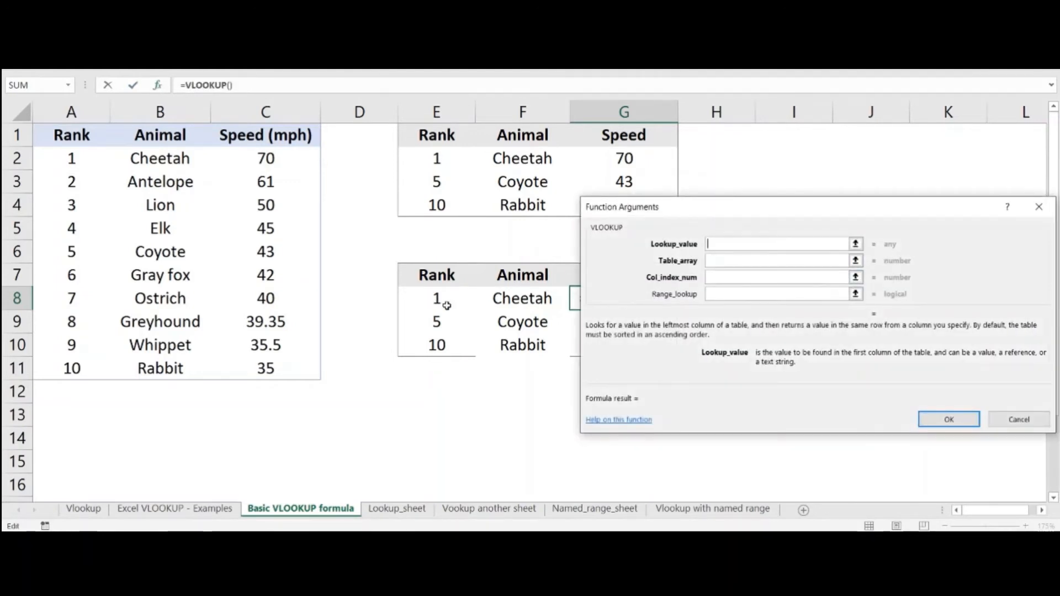
{"action": "left_click", "coordinate": [442, 302]}
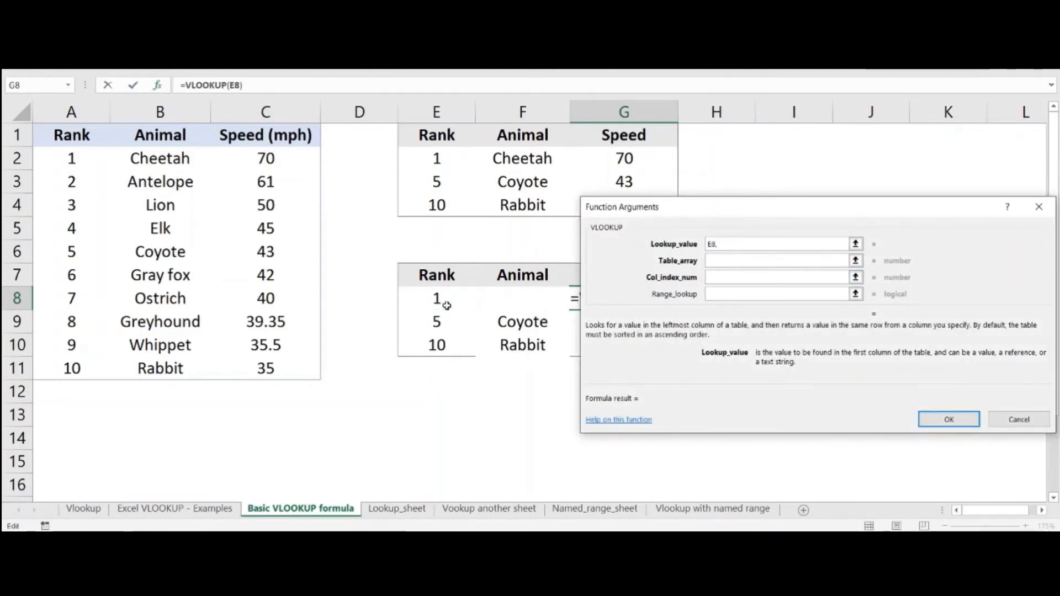
{"action": "type", "text": ","}
{"action": "left_click_drag", "start_coordinate": [71, 137], "coordinate": [268, 371]}
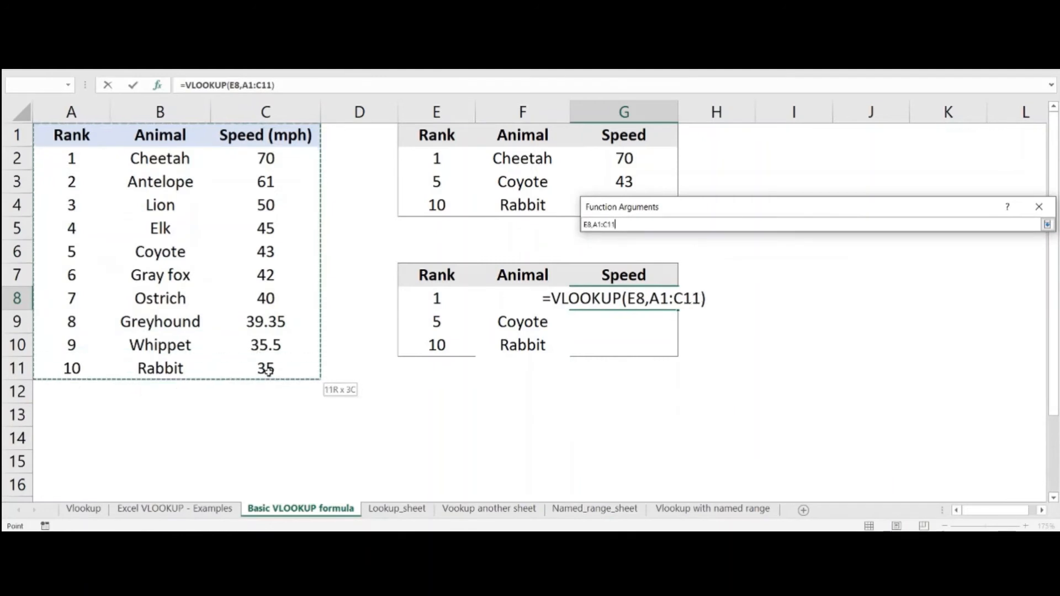
{"action": "key", "text": "BackSpace"}
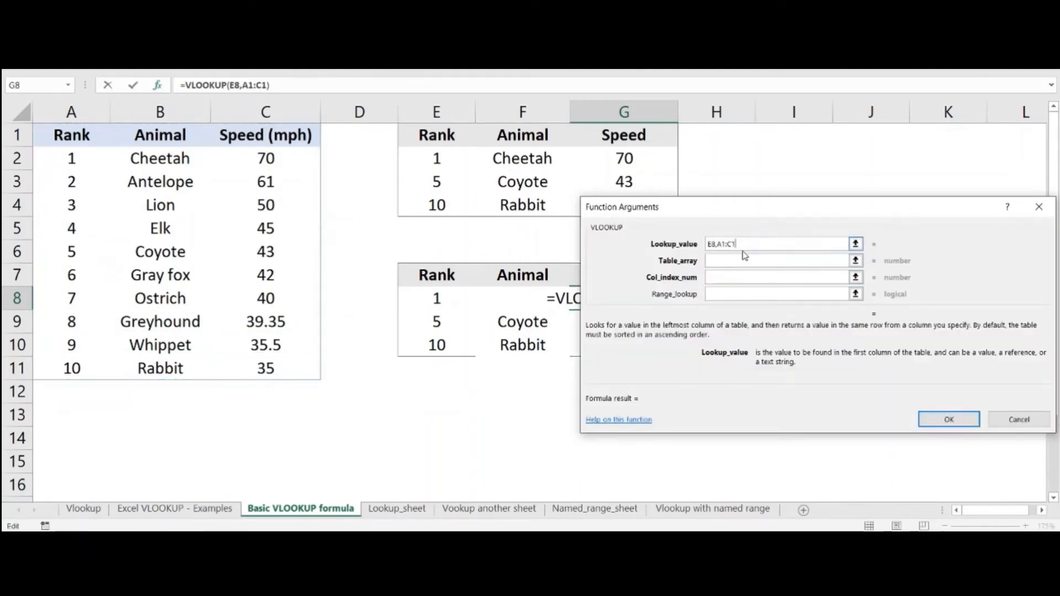
{"action": "key", "text": "BackSpace"}
{"action": "key", "text": "BackSpace"}
{"action": "key", "text": "BackSpace"}
{"action": "key", "text": "BackSpace"}
{"action": "key", "text": "BackSpace"}
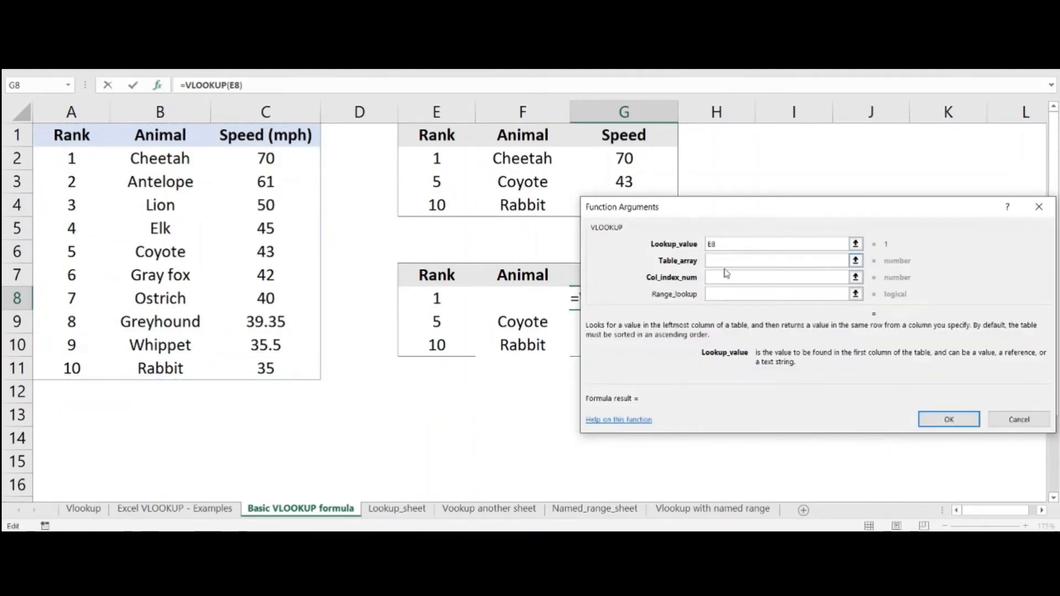
Step: Set the table array of G8's VLOOKUP to the absolute range $A$1:$C$11
{"action": "left_click", "coordinate": [727, 262]}
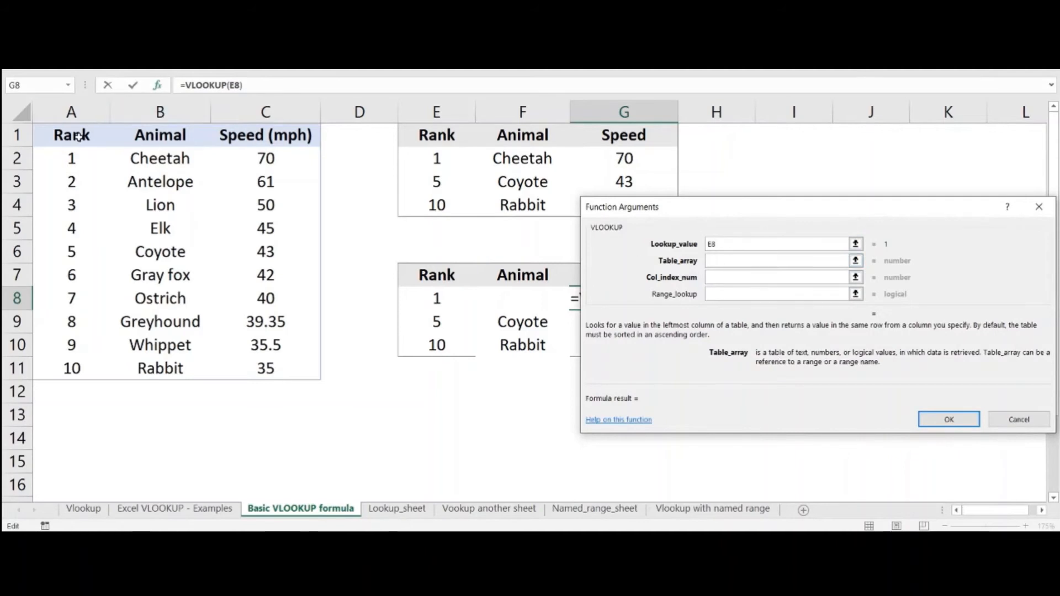
{"action": "left_click_drag", "start_coordinate": [91, 133], "coordinate": [285, 368]}
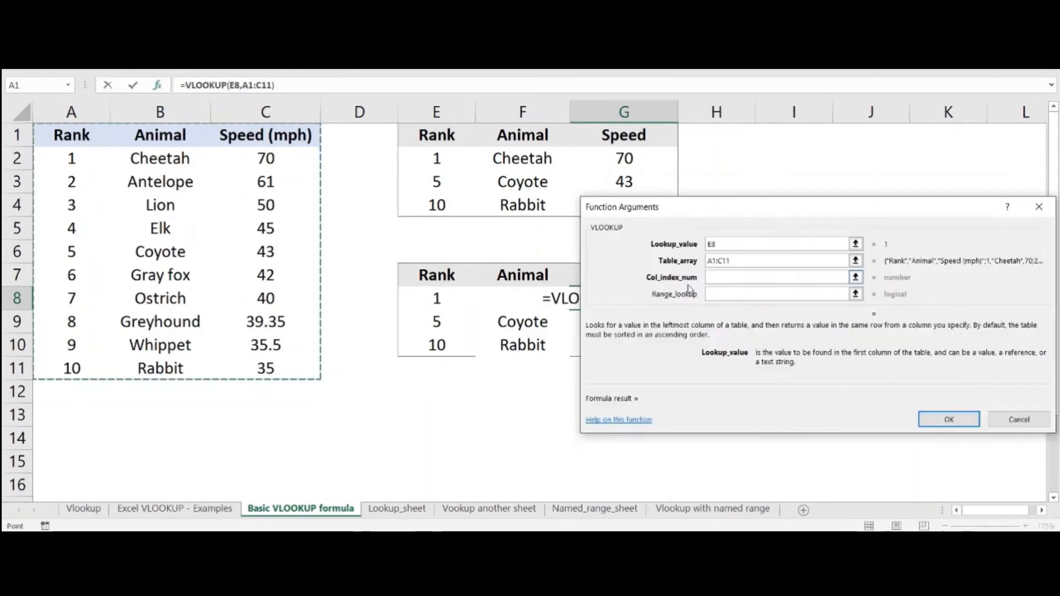
{"action": "left_click", "coordinate": [708, 261]}
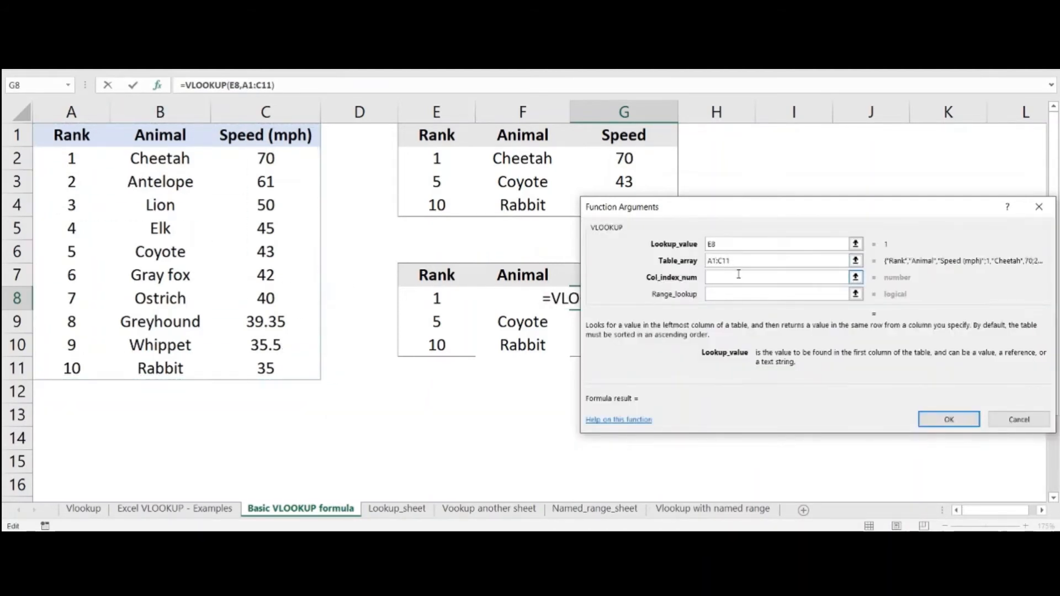
{"action": "type", "text": "$"}
{"action": "key", "text": "Right"}
{"action": "type", "text": "$"}
{"action": "key", "text": "Right"}
{"action": "type", "text": "$"}
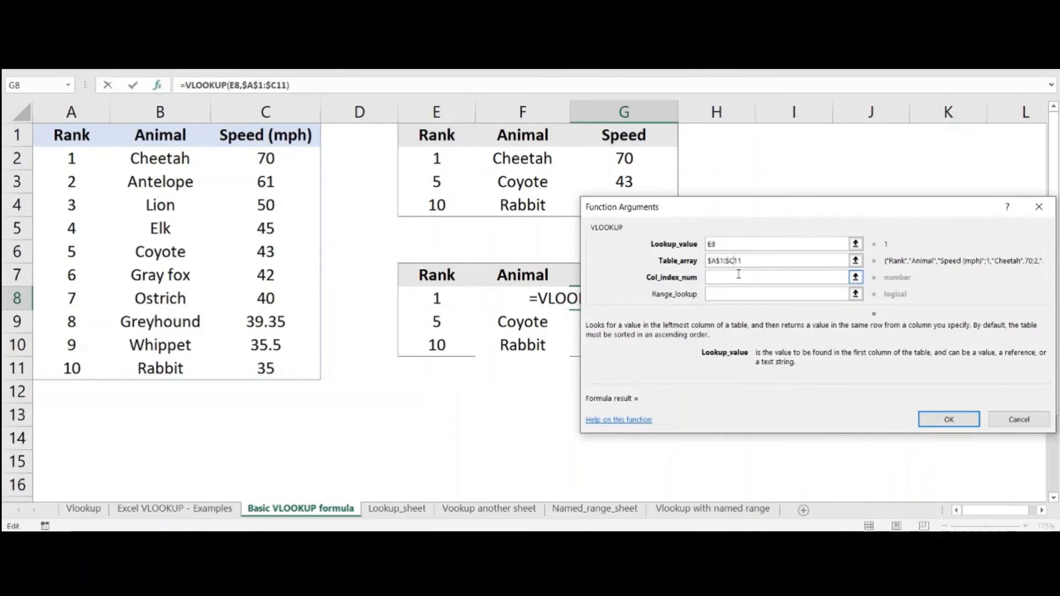
{"action": "key", "text": "Right"}
{"action": "type", "text": "$"}
Step: Set G8's column index to 3 and range lookup to FALSE, and apply the VLOOKUP formula
{"action": "left_click", "coordinate": [738, 276]}
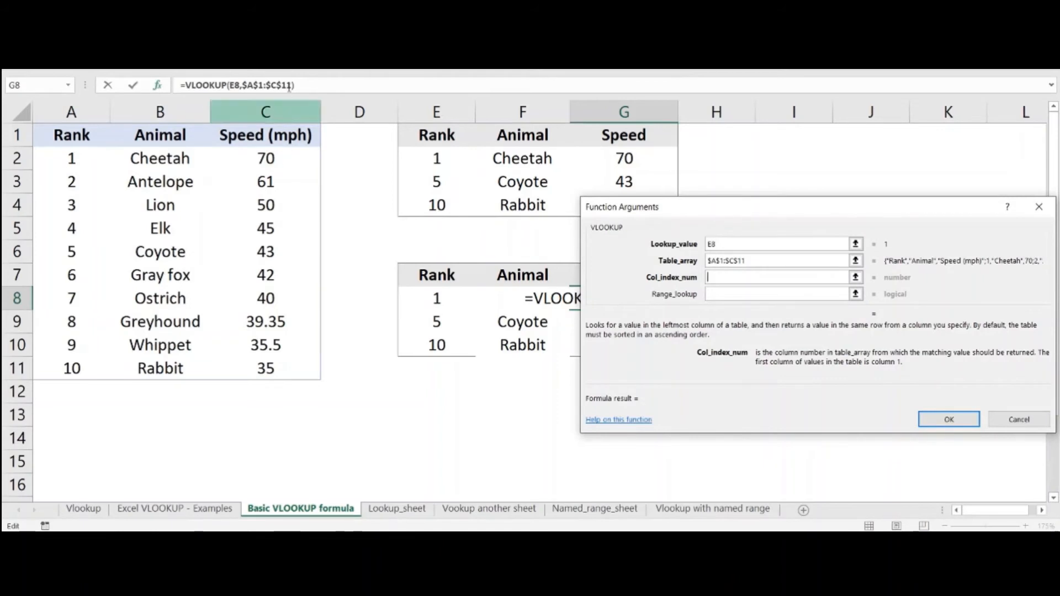
{"action": "type", "text": "3"}
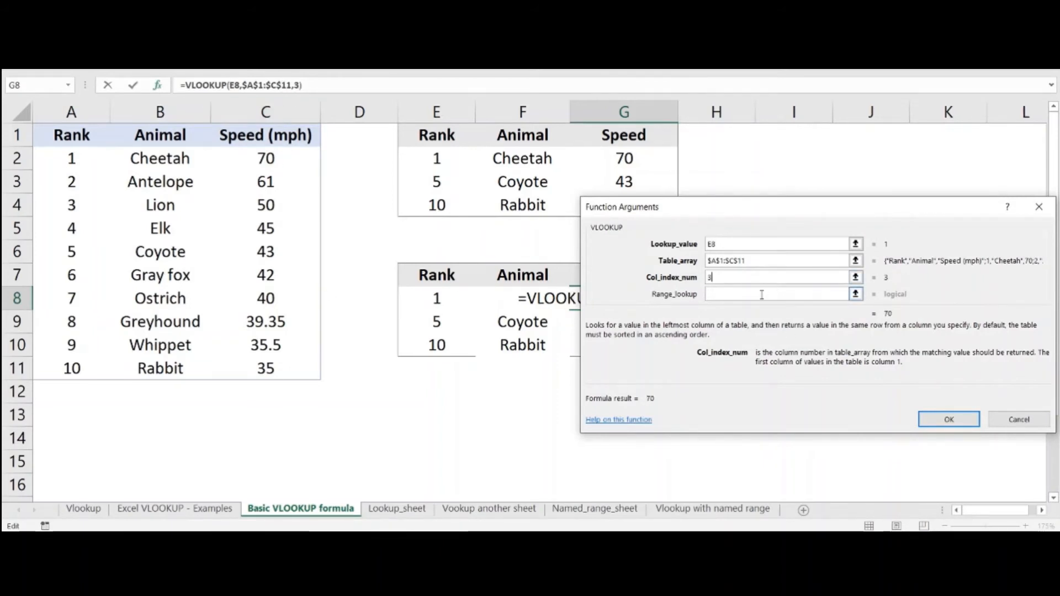
{"action": "left_click", "coordinate": [757, 295]}
{"action": "type", "text": "false"}
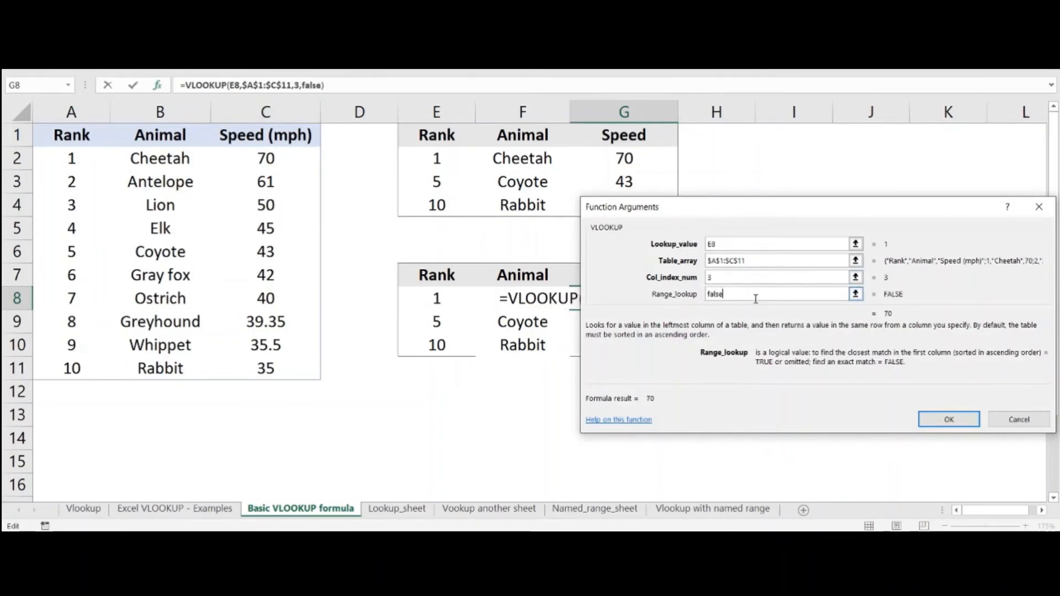
{"action": "key", "text": "Return"}
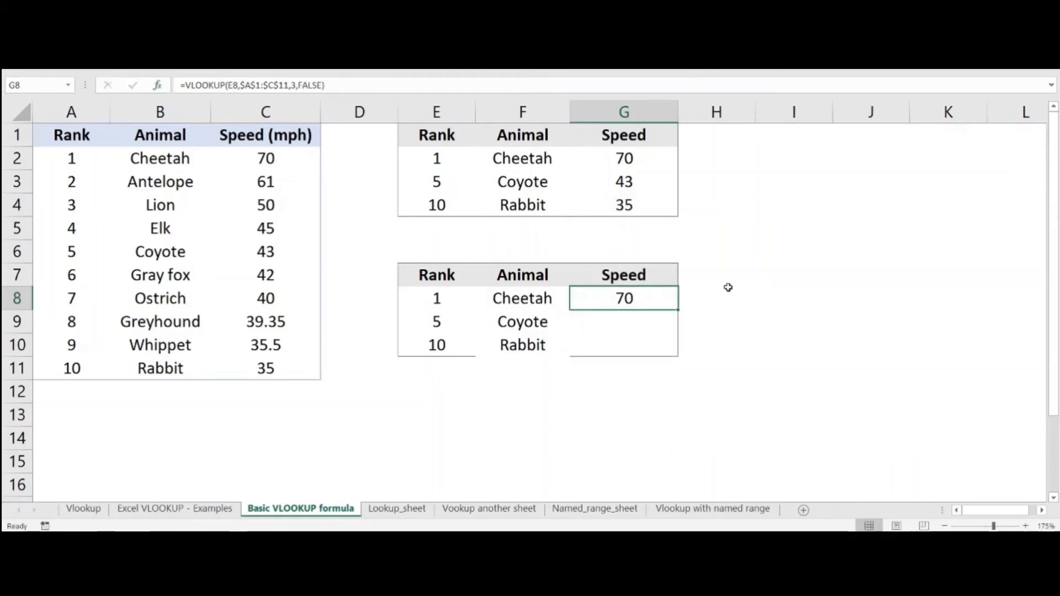
Step: Fill the G8 formula down through G10 and check the VLOOKUP arguments in G8
{"action": "left_click_drag", "start_coordinate": [678, 310], "coordinate": [679, 356]}
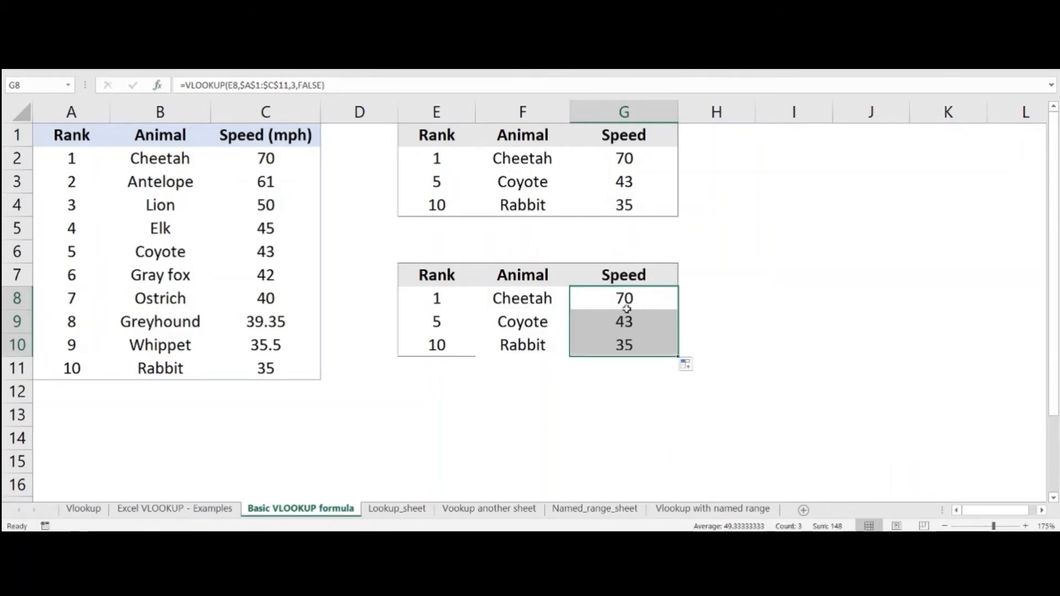
{"action": "left_click", "coordinate": [157, 87]}
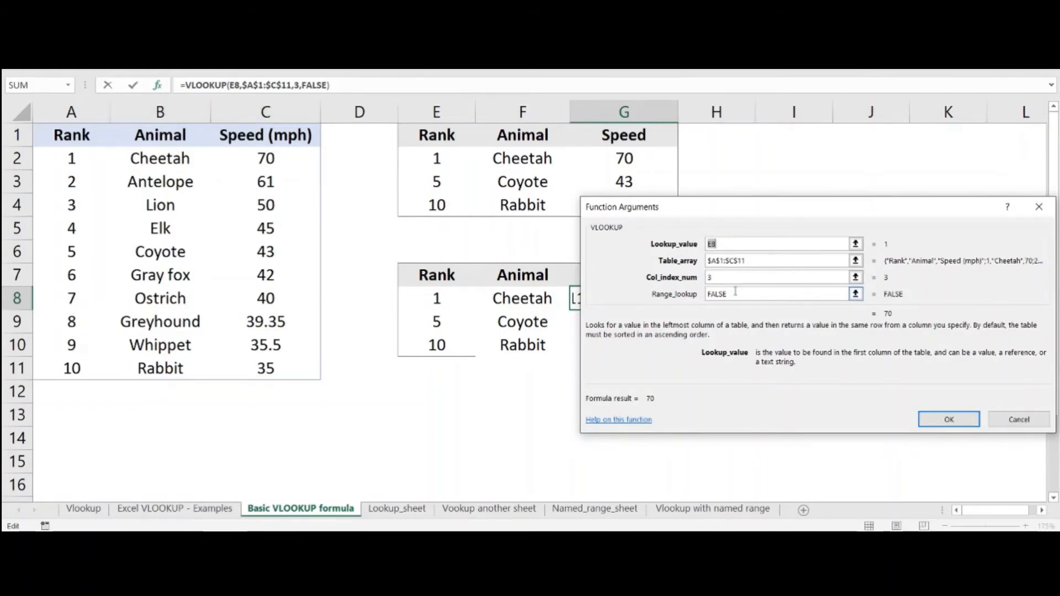
{"action": "key", "text": "Return"}
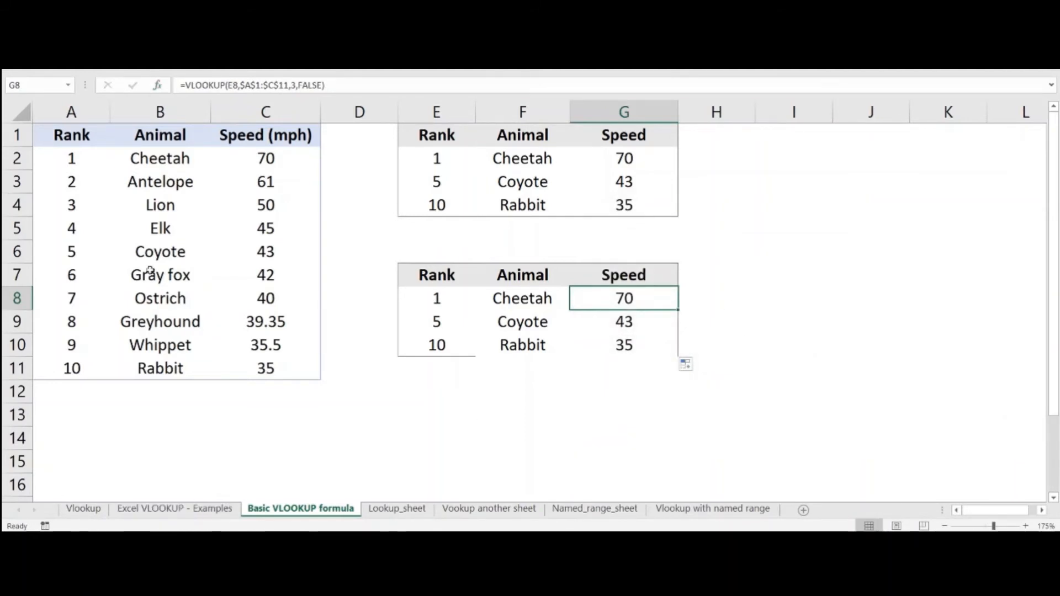
Step: Change the rank in E8 to 2 and check the animal and speed formulas in F8 and G8
{"action": "left_click_drag", "start_coordinate": [450, 302], "coordinate": [655, 348]}
{"action": "left_click", "coordinate": [454, 291]}
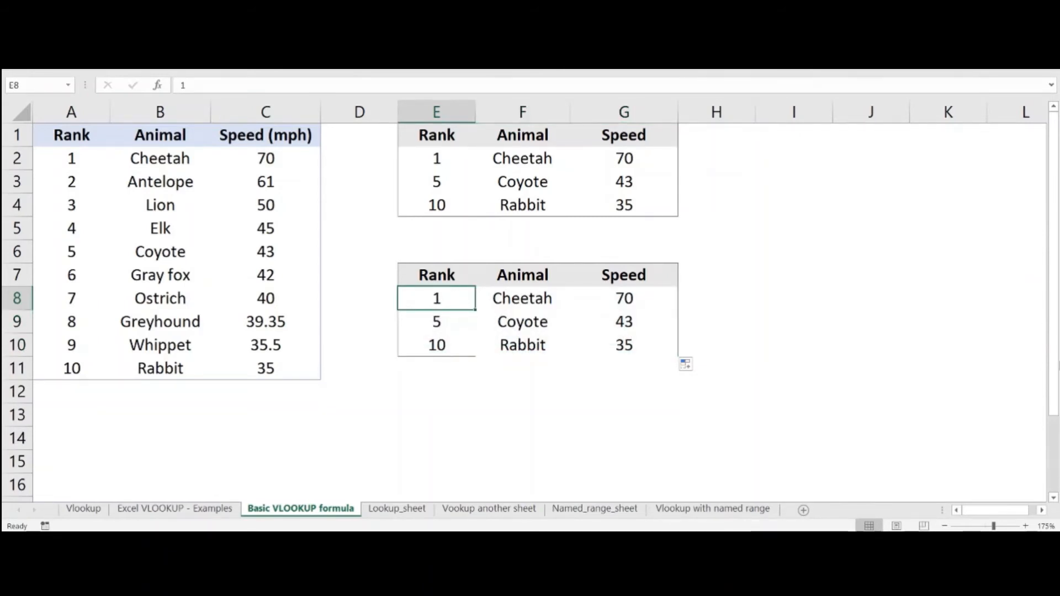
{"action": "type", "text": "2"}
{"action": "key", "text": "Return"}
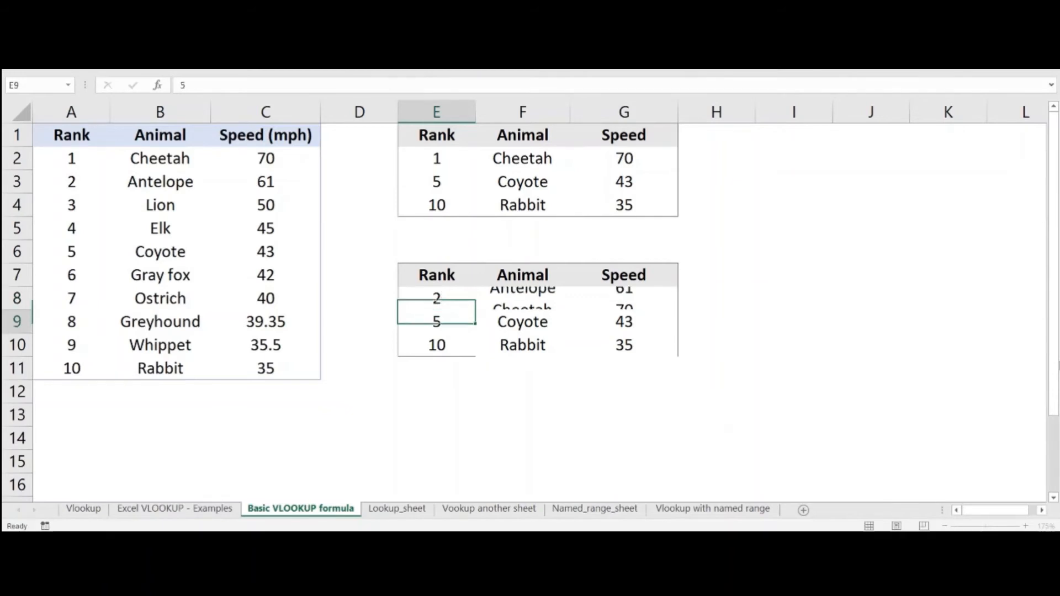
{"action": "left_click", "coordinate": [498, 293]}
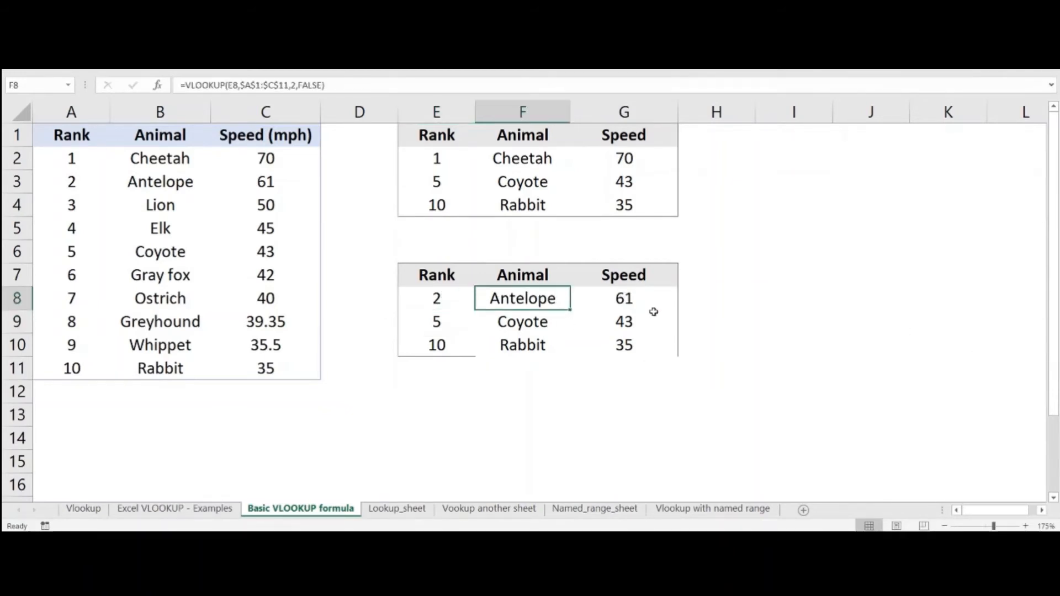
{"action": "left_click", "coordinate": [634, 301]}
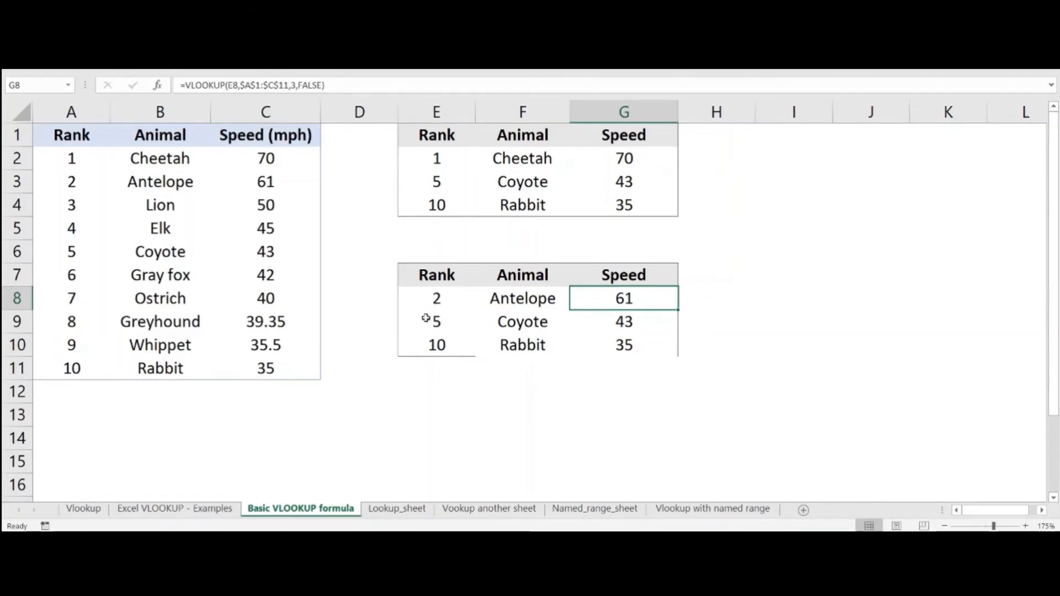
Step: Review the VLOOKUP examples list, and compare the source table with the first lookup table on the Basic VLOOKUP formula sheet
{"action": "left_click", "coordinate": [158, 511]}
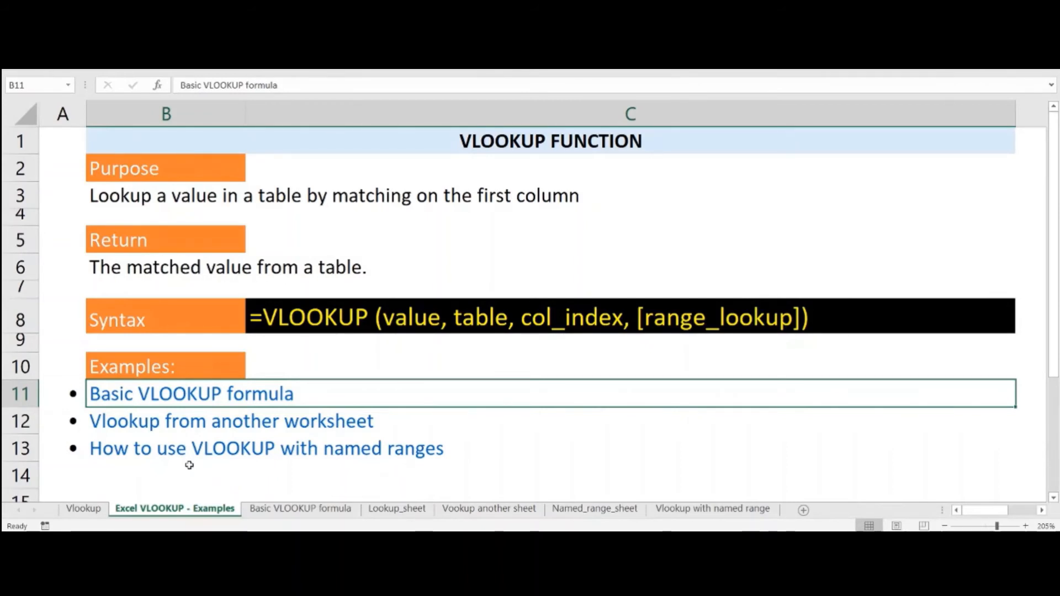
{"action": "left_click", "coordinate": [276, 509]}
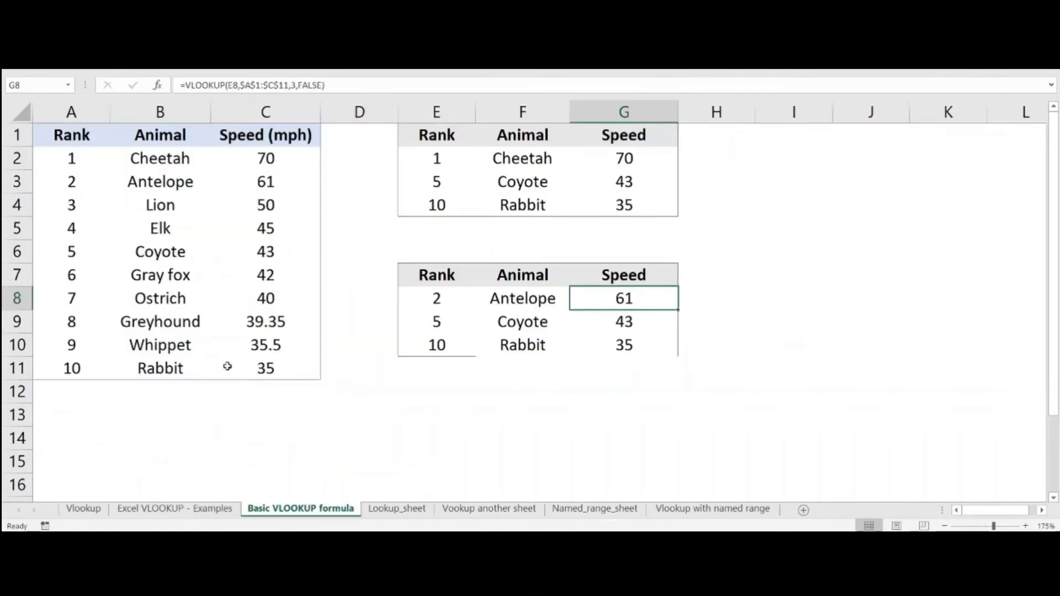
{"action": "left_click_drag", "start_coordinate": [72, 135], "coordinate": [265, 366]}
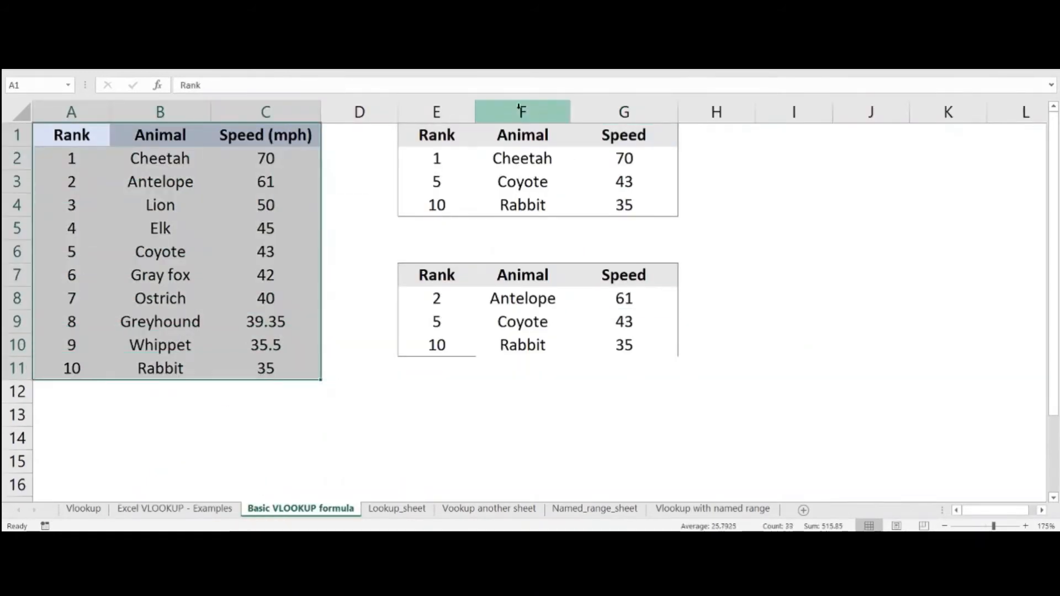
{"action": "left_click_drag", "start_coordinate": [434, 138], "coordinate": [627, 208]}
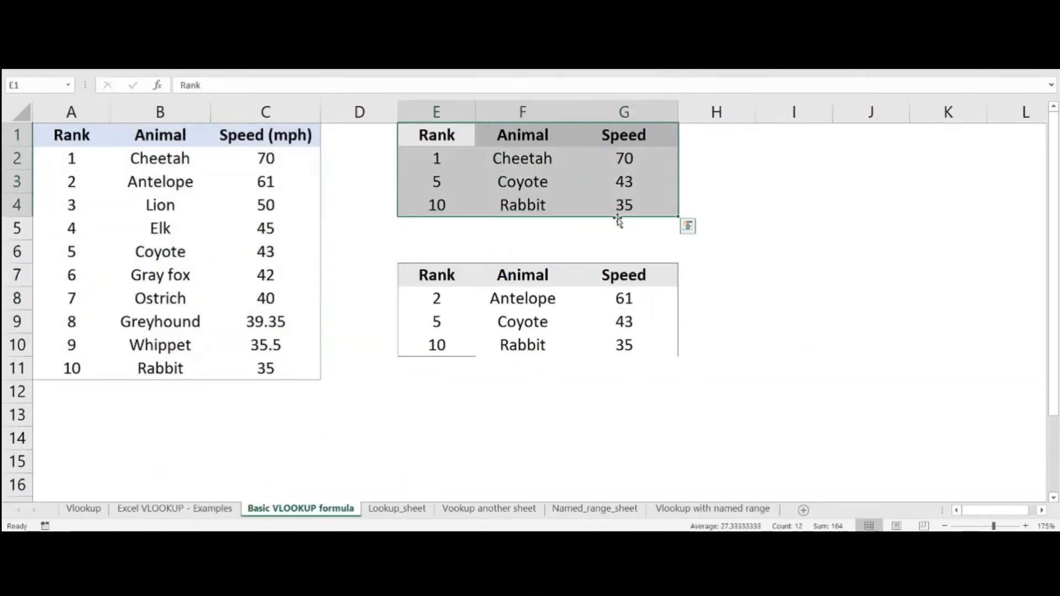
{"action": "left_click_drag", "start_coordinate": [71, 135], "coordinate": [263, 369]}
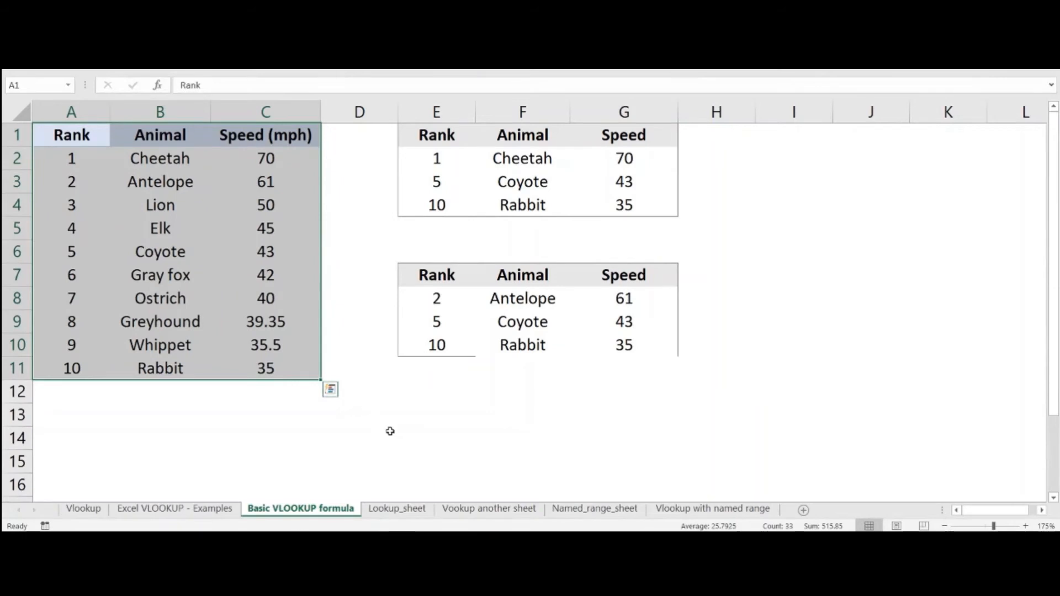
Step: Open the Vookup another sheet worksheet and examine its product list A2:A9 and price cells B2:B9
{"action": "left_click", "coordinate": [489, 508]}
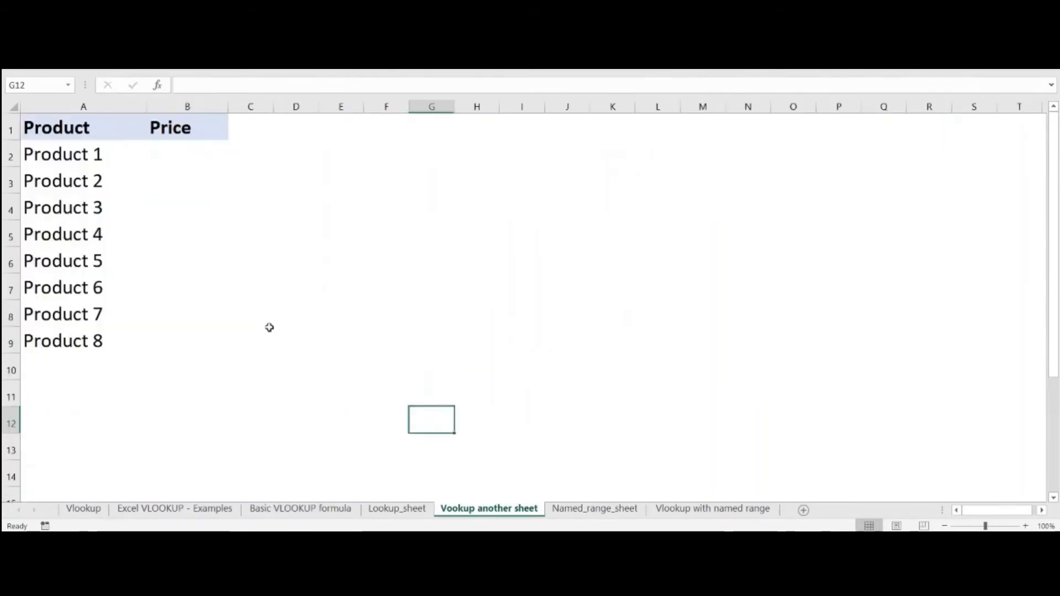
{"action": "left_click_drag", "start_coordinate": [56, 127], "coordinate": [77, 177]}
{"action": "left_click_drag", "start_coordinate": [69, 158], "coordinate": [66, 340]}
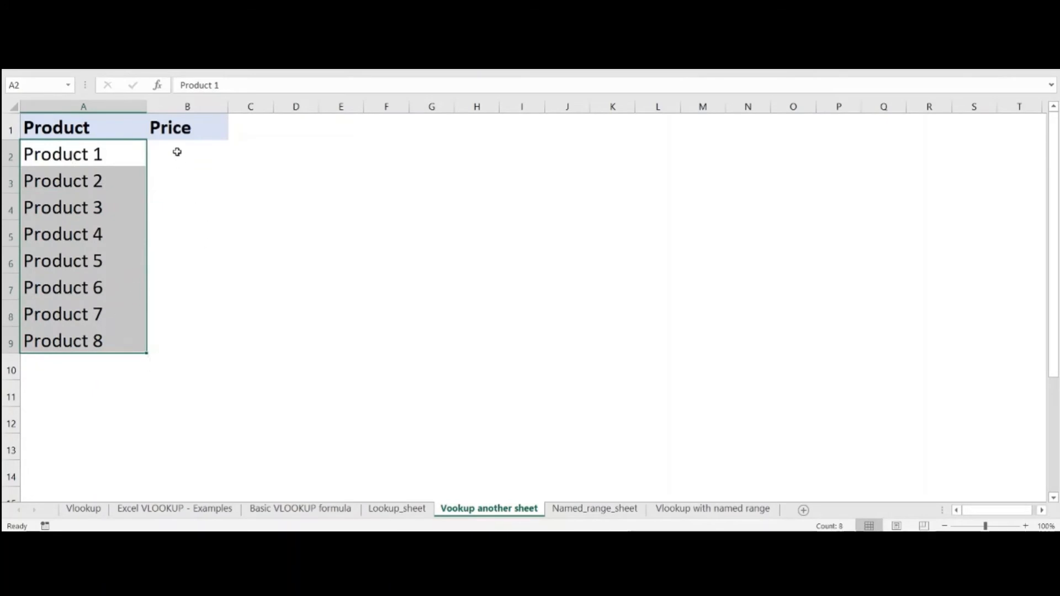
{"action": "left_click_drag", "start_coordinate": [177, 151], "coordinate": [171, 340]}
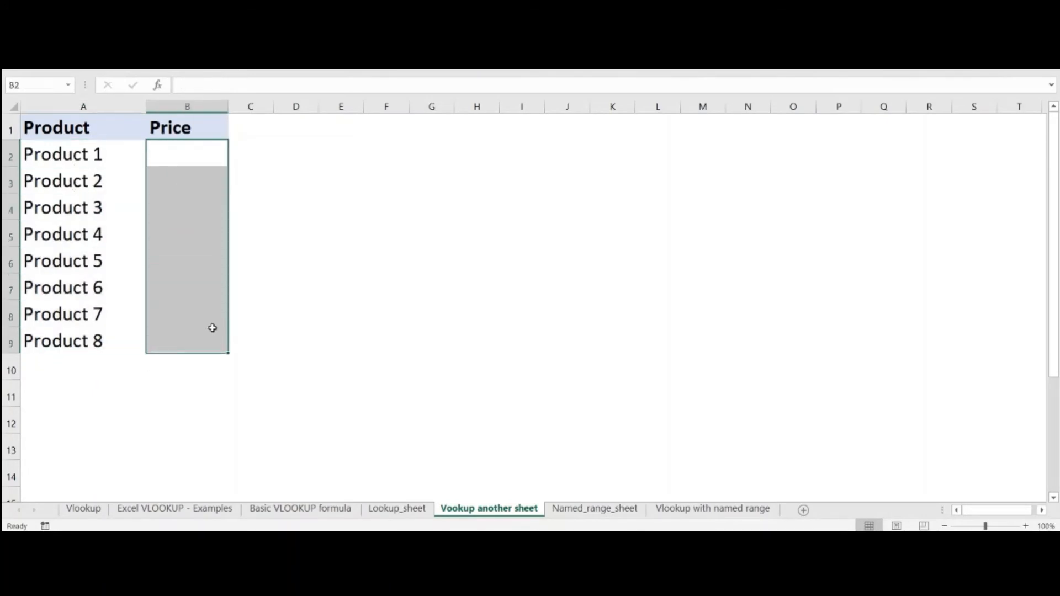
Step: Examine the Product, Qty. and Price columns of the source table on Lookup_sheet
{"action": "left_click", "coordinate": [397, 508]}
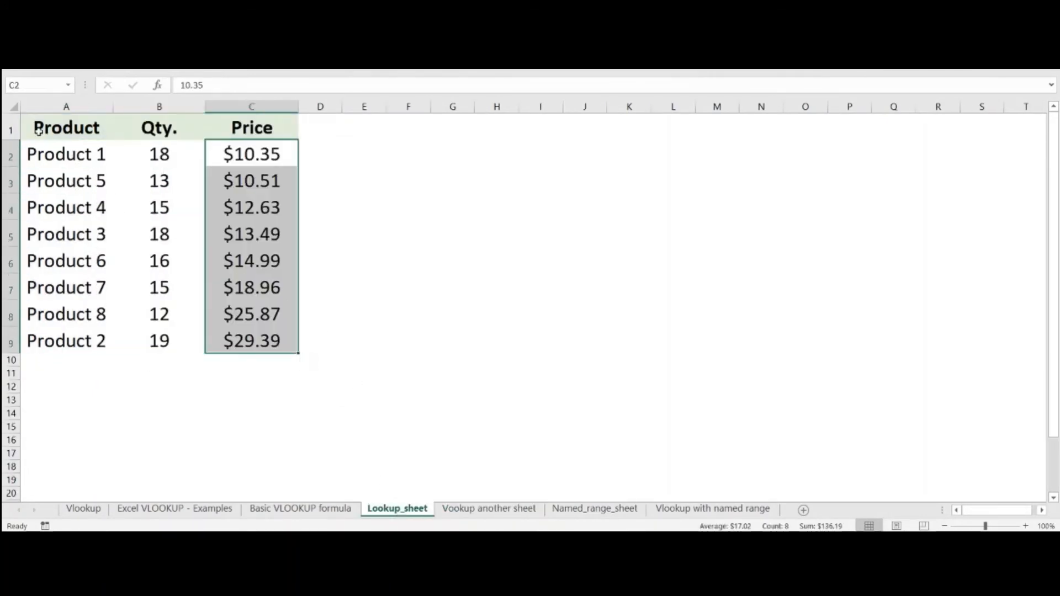
{"action": "left_click_drag", "start_coordinate": [42, 131], "coordinate": [265, 342]}
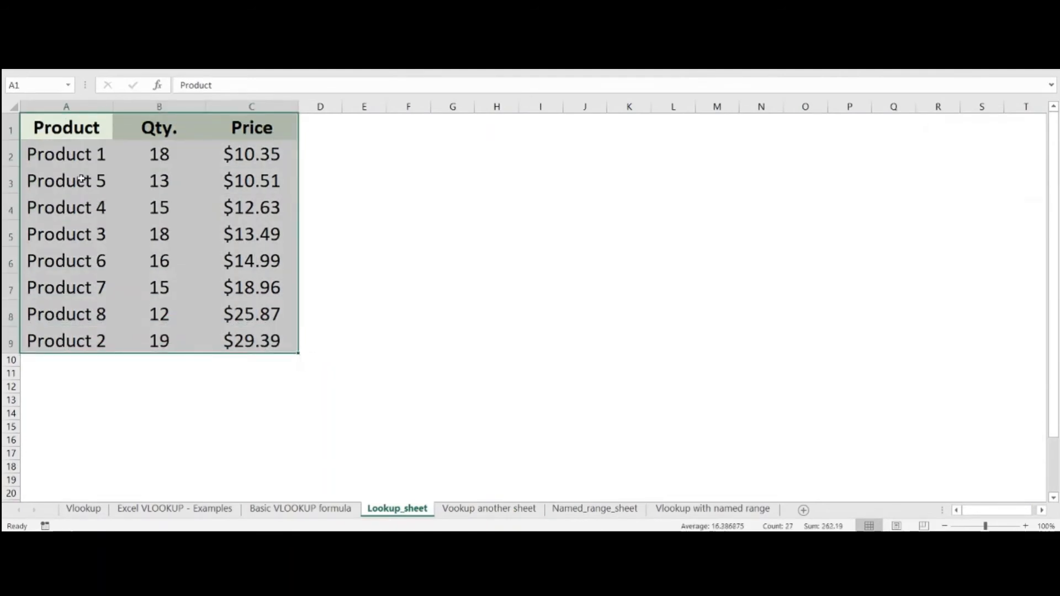
{"action": "left_click_drag", "start_coordinate": [75, 154], "coordinate": [121, 359]}
{"action": "left_click_drag", "start_coordinate": [167, 159], "coordinate": [165, 339]}
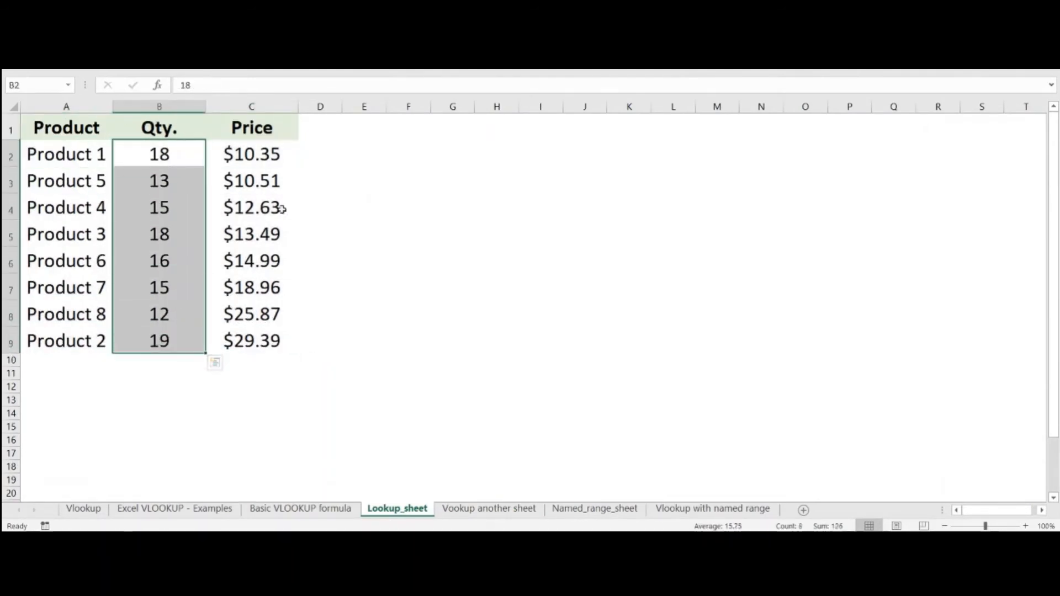
{"action": "left_click_drag", "start_coordinate": [260, 156], "coordinate": [251, 338]}
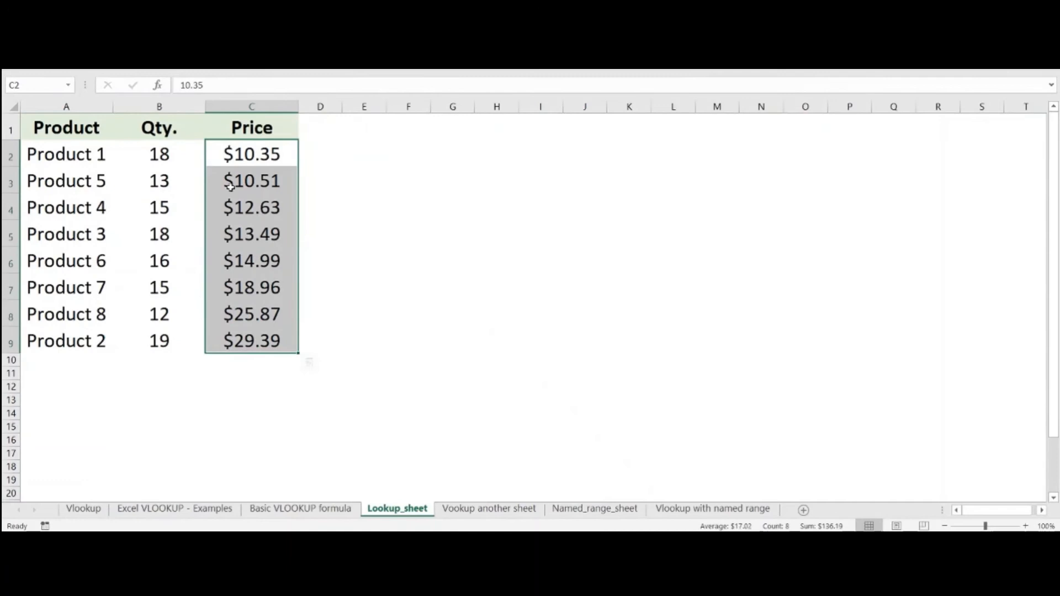
{"action": "left_click", "coordinate": [166, 106]}
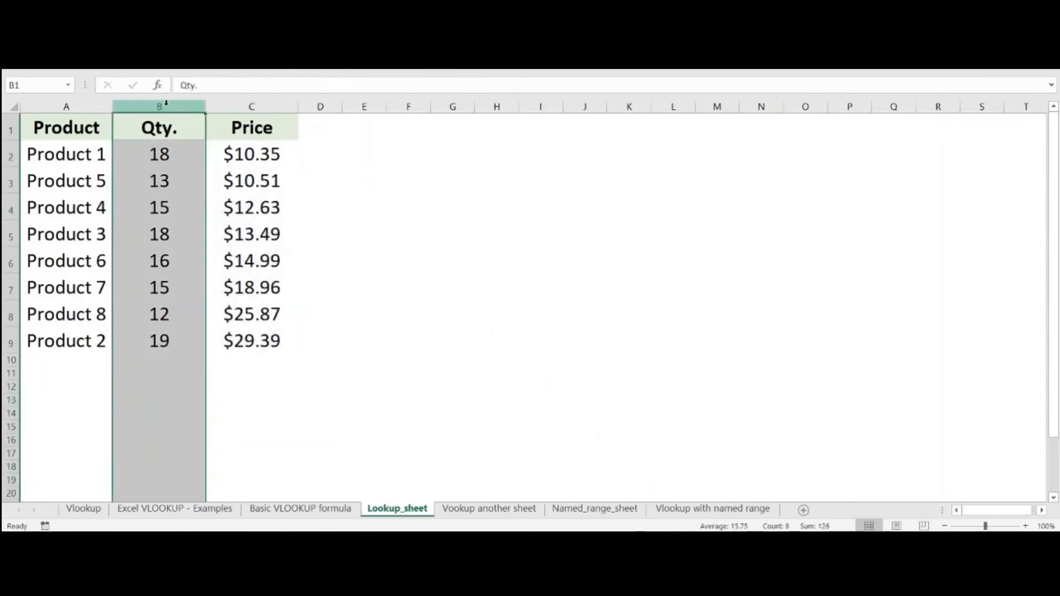
{"action": "left_click", "coordinate": [238, 105]}
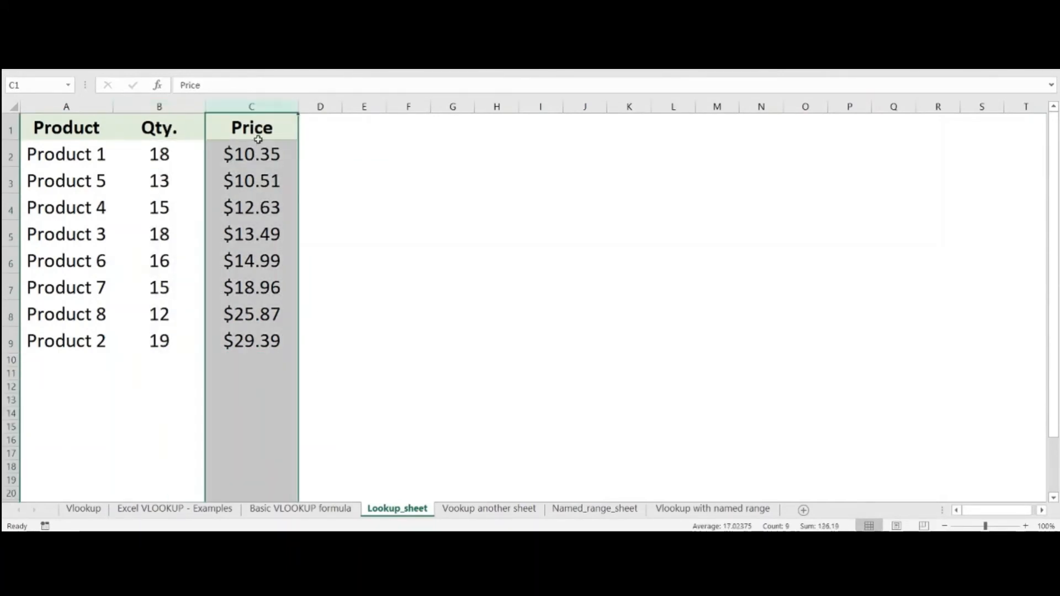
Step: Start a VLOOKUP formula in B2 of Vookup another sheet, open its Function Arguments dialog, and set the lookup value to A2
{"action": "left_click", "coordinate": [507, 502]}
{"action": "left_click", "coordinate": [185, 155]}
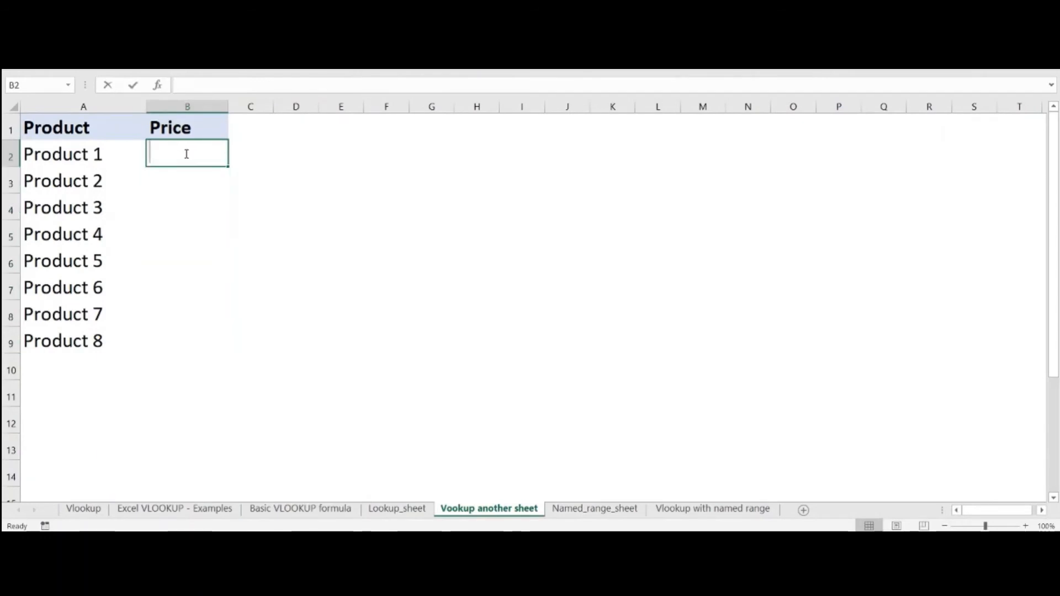
{"action": "type", "text": "=vlookup"}
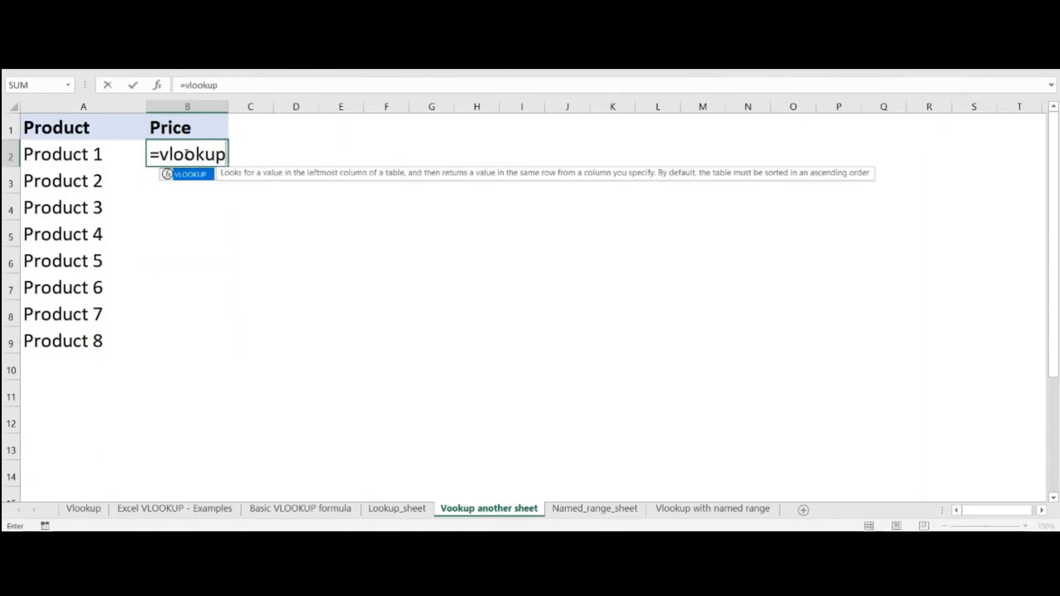
{"action": "type", "text": "("}
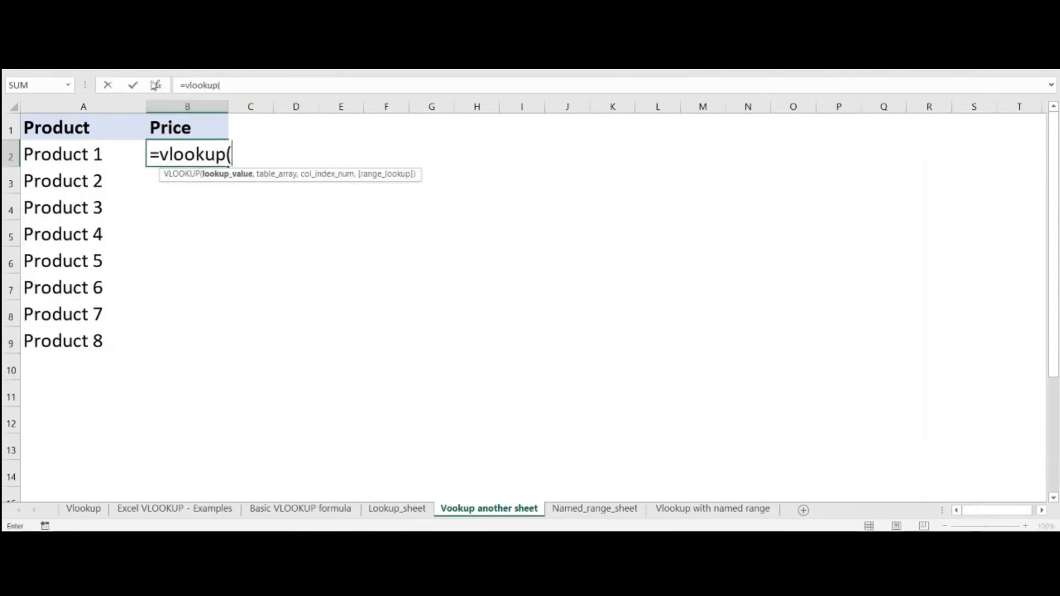
{"action": "key", "text": "ctrl+a"}
{"action": "left_click_drag", "start_coordinate": [778, 214], "coordinate": [473, 133]}
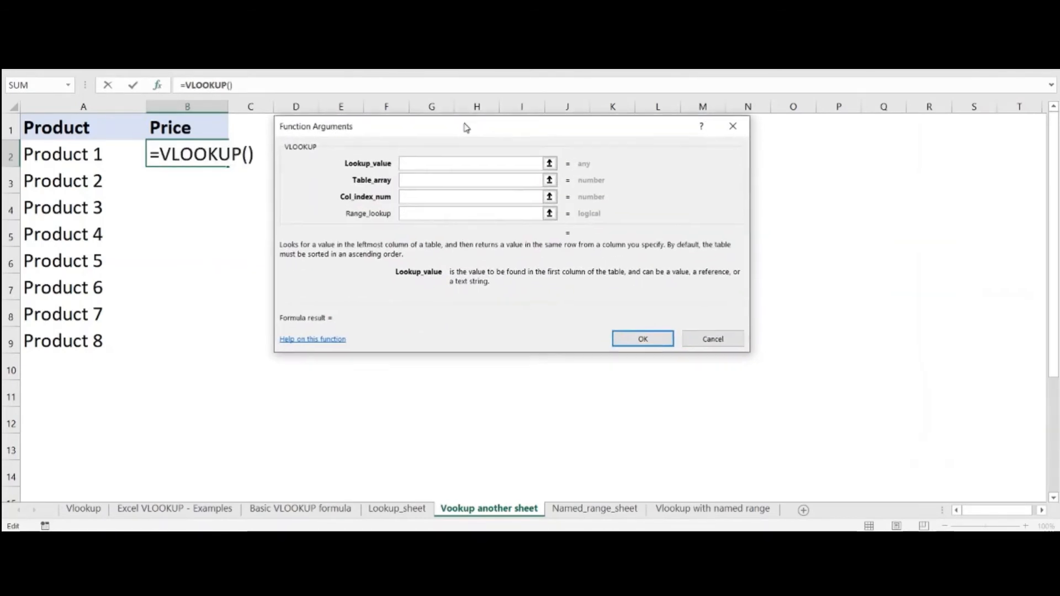
{"action": "left_click", "coordinate": [68, 157]}
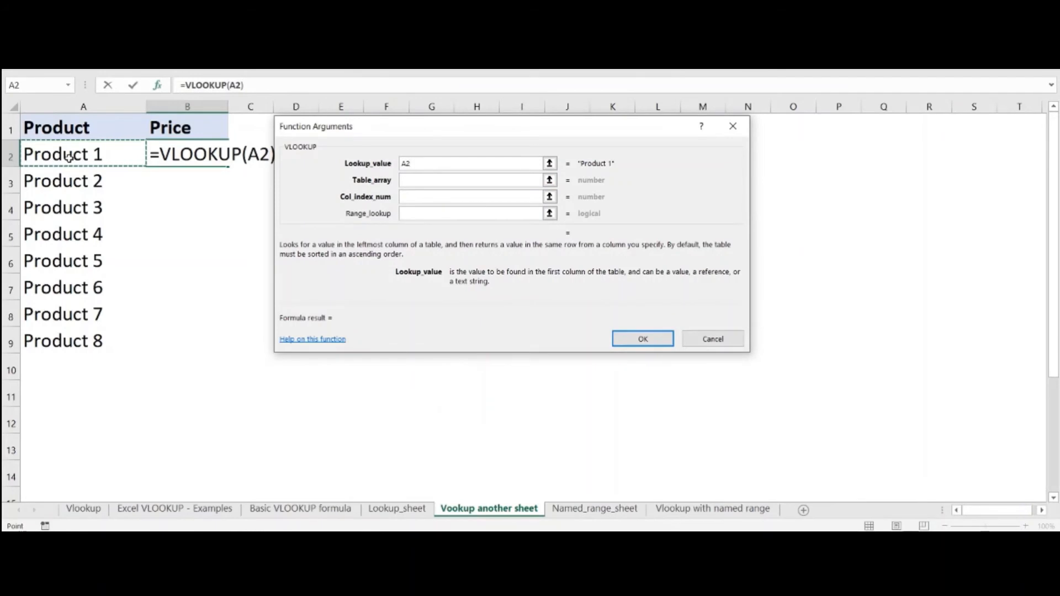
Step: Set the table array to range A1:C9 on Lookup_sheet and make it absolute as Lookup_sheet!$A$1:$C$9
{"action": "left_click", "coordinate": [464, 179]}
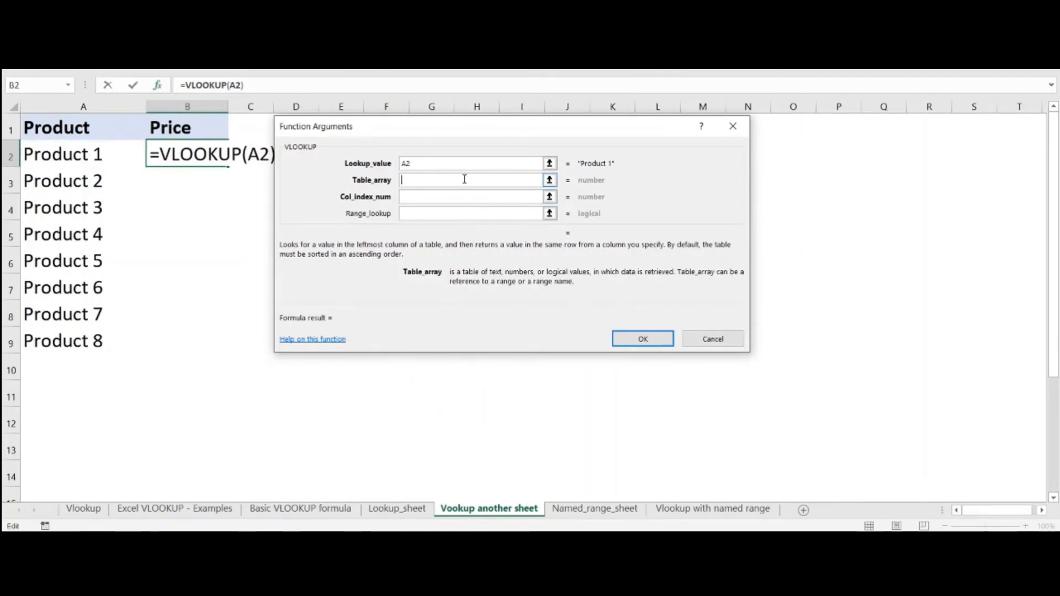
{"action": "left_click", "coordinate": [385, 509]}
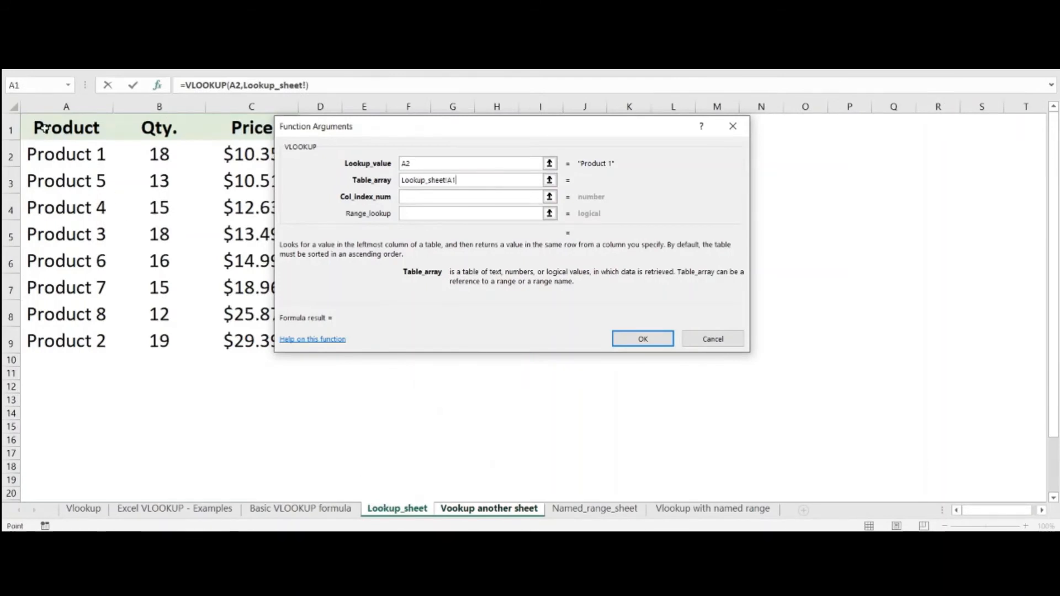
{"action": "left_click_drag", "start_coordinate": [61, 128], "coordinate": [284, 342]}
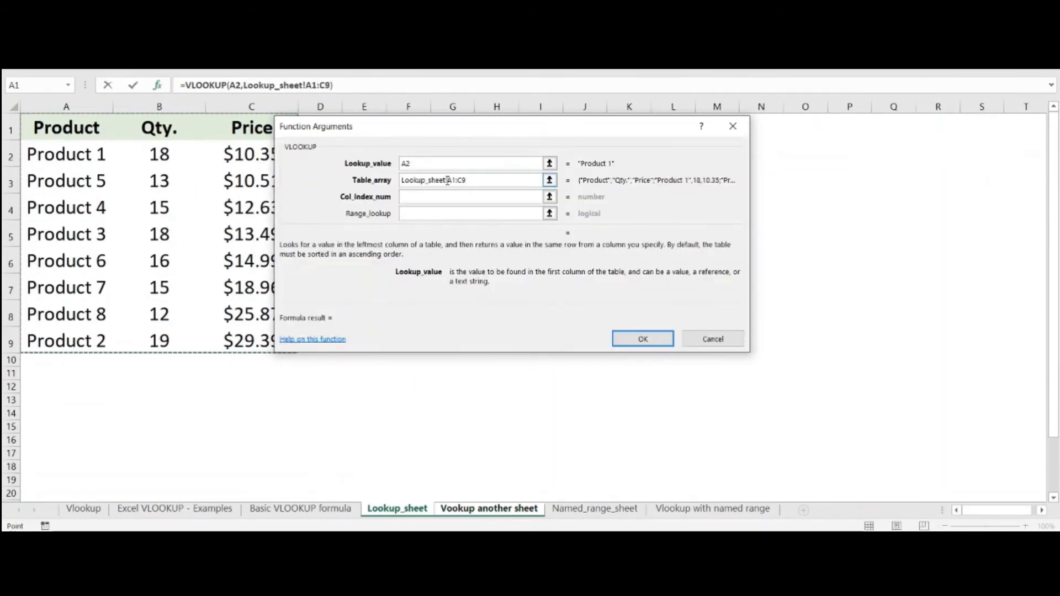
{"action": "left_click", "coordinate": [471, 180]}
{"action": "type", "text": "$A"}
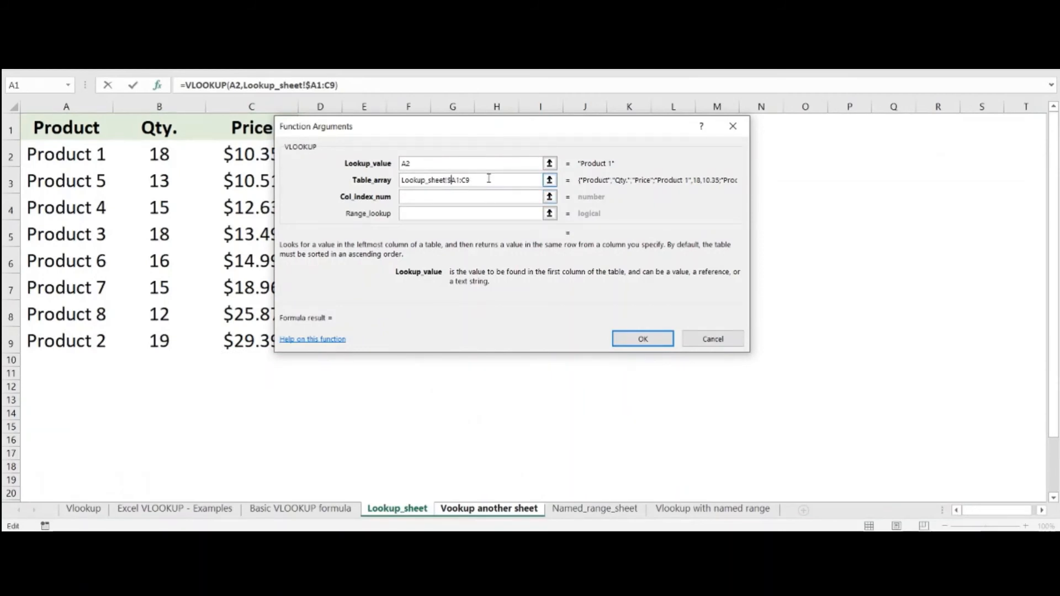
{"action": "type", "text": "$"}
{"action": "key", "text": "Right"}
{"action": "type", "text": "$"}
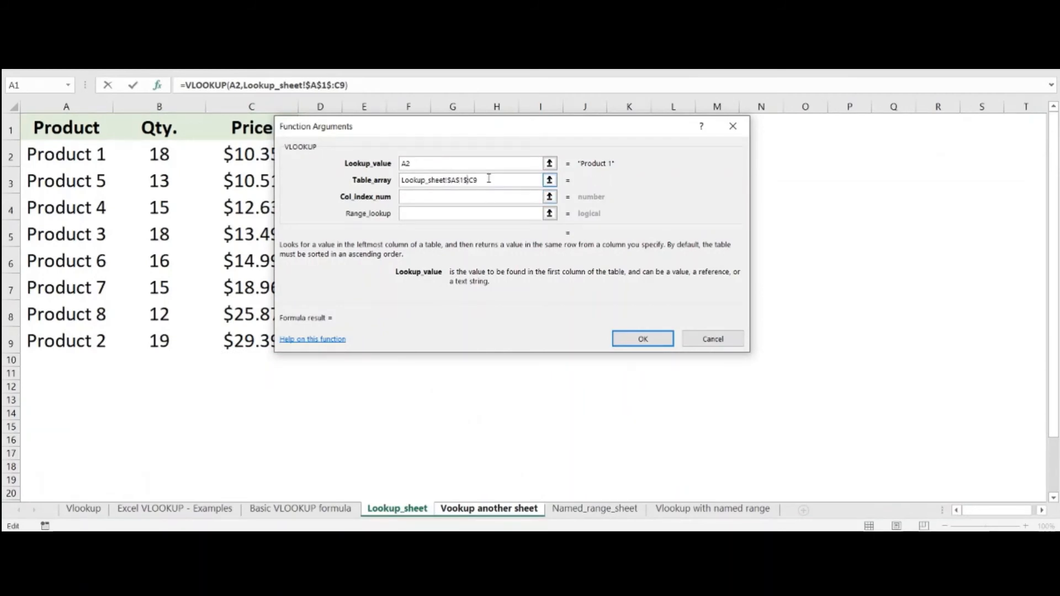
{"action": "key", "text": "BackSpace"}
{"action": "type", "text": "$A"}
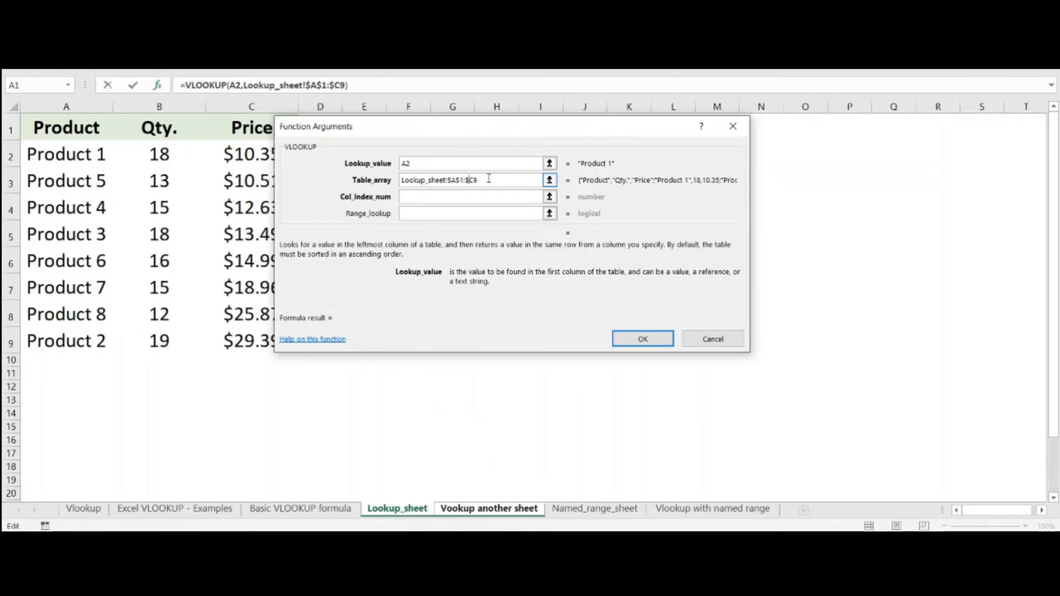
{"action": "type", "text": "$"}
Step: Complete the B2 formula with column index 3 and range lookup FALSE, and fill it down to B9
{"action": "left_click", "coordinate": [495, 198]}
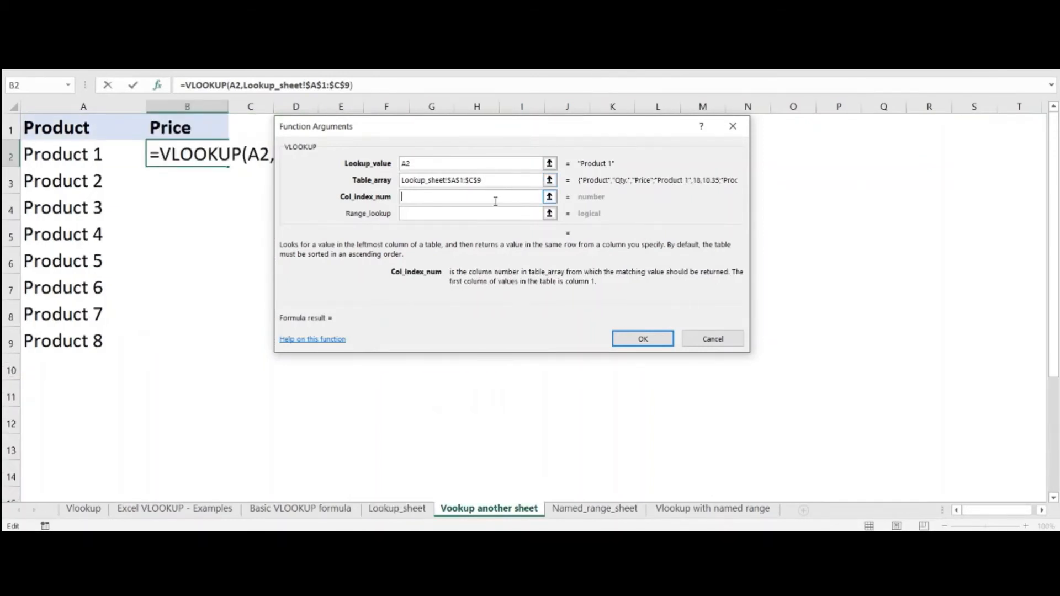
{"action": "type", "text": "3"}
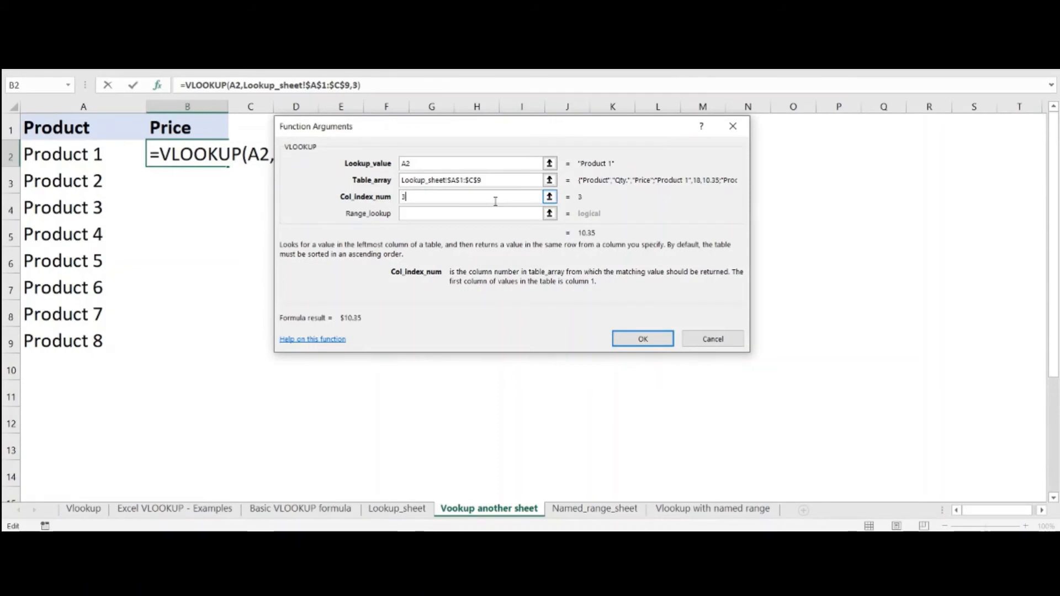
{"action": "left_click", "coordinate": [484, 214]}
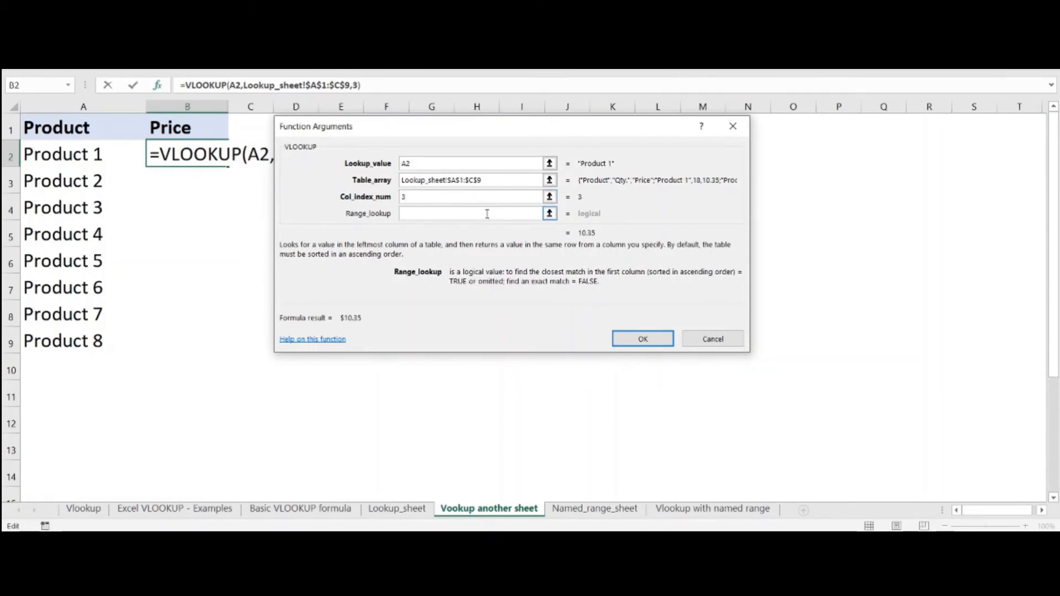
{"action": "type", "text": "false"}
{"action": "key", "text": "Return"}
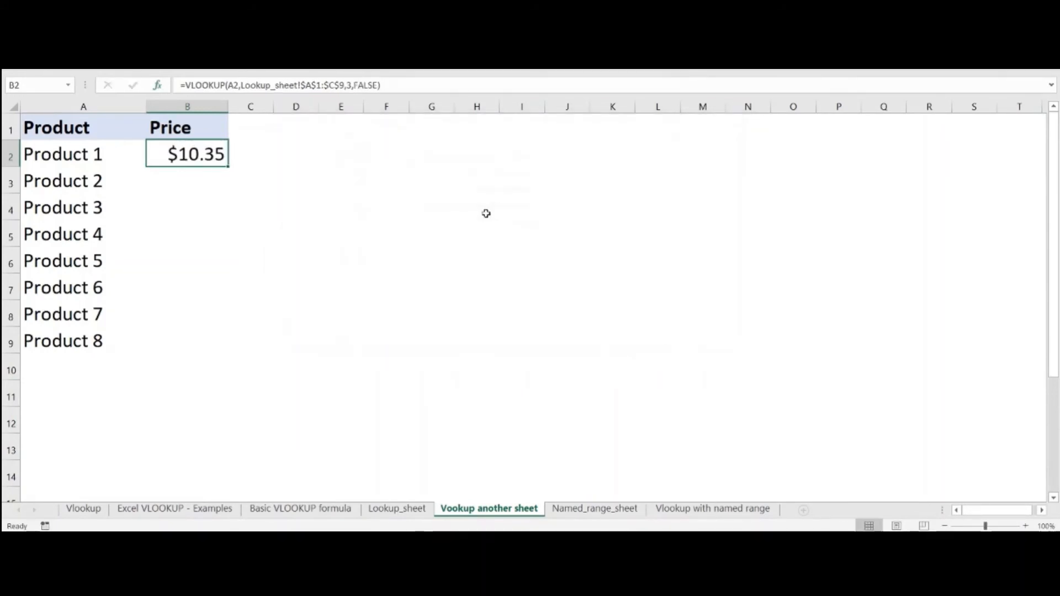
{"action": "double_click", "coordinate": [229, 167]}
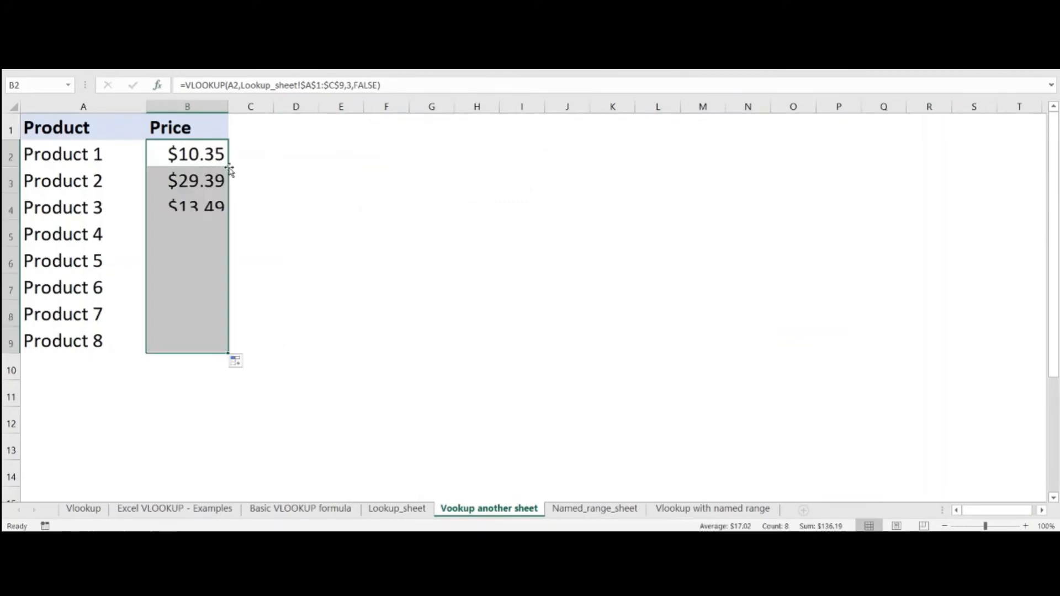
{"action": "left_click", "coordinate": [300, 319]}
Step: Start retyping the formula directly in B3 as a VLOOKUP with A3 as the lookup value
{"action": "left_click", "coordinate": [215, 184]}
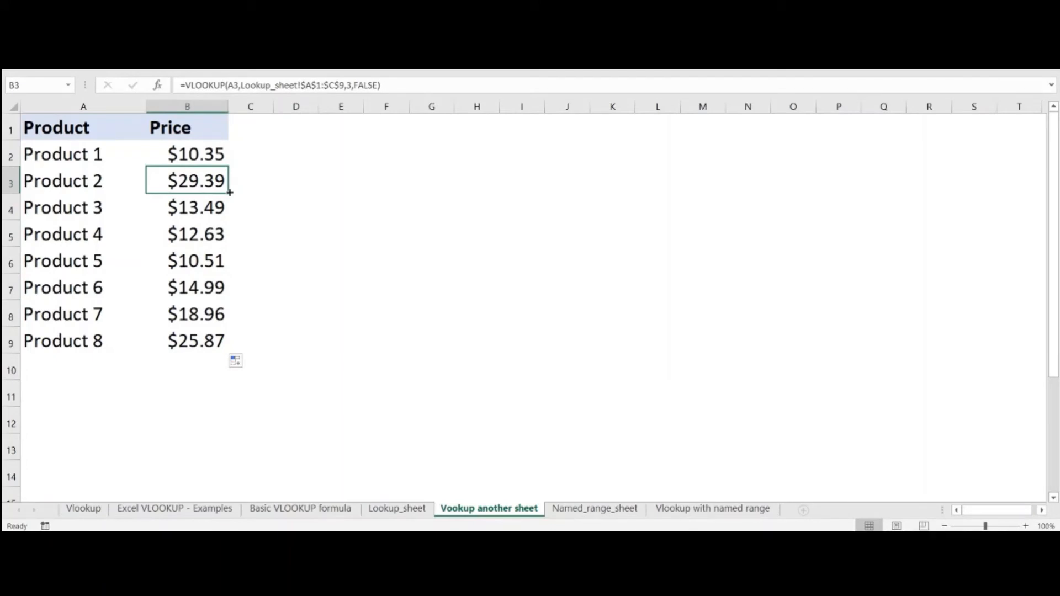
{"action": "type", "text": "=vlo"}
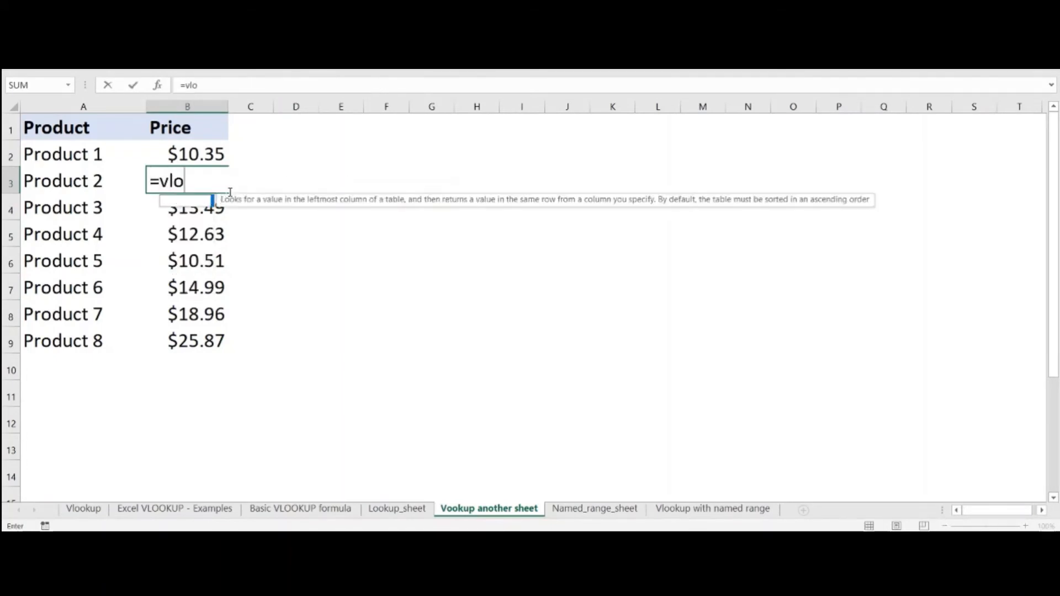
{"action": "type", "text": "okup"}
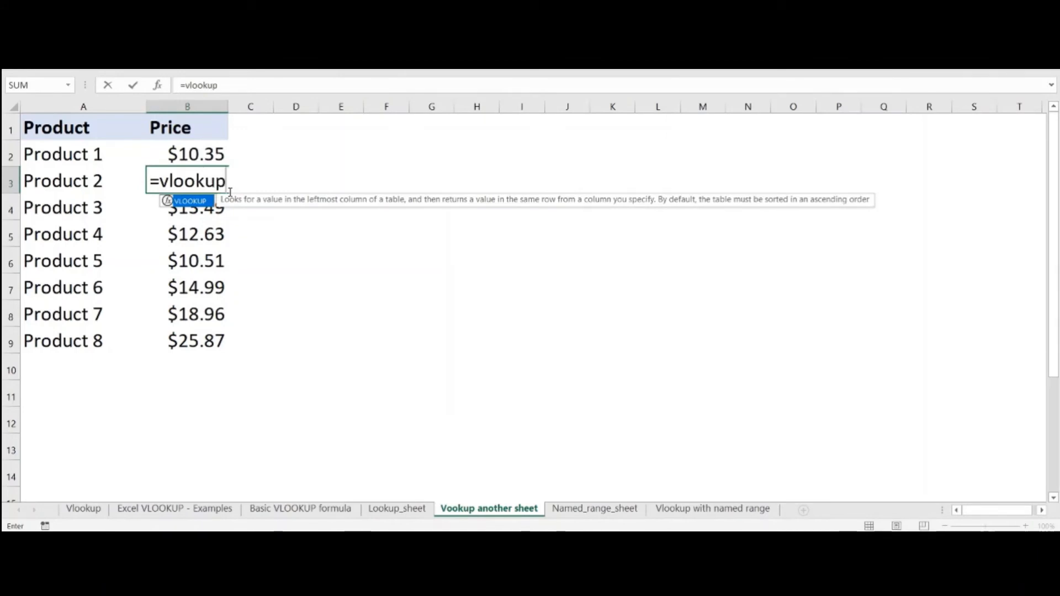
{"action": "type", "text": "("}
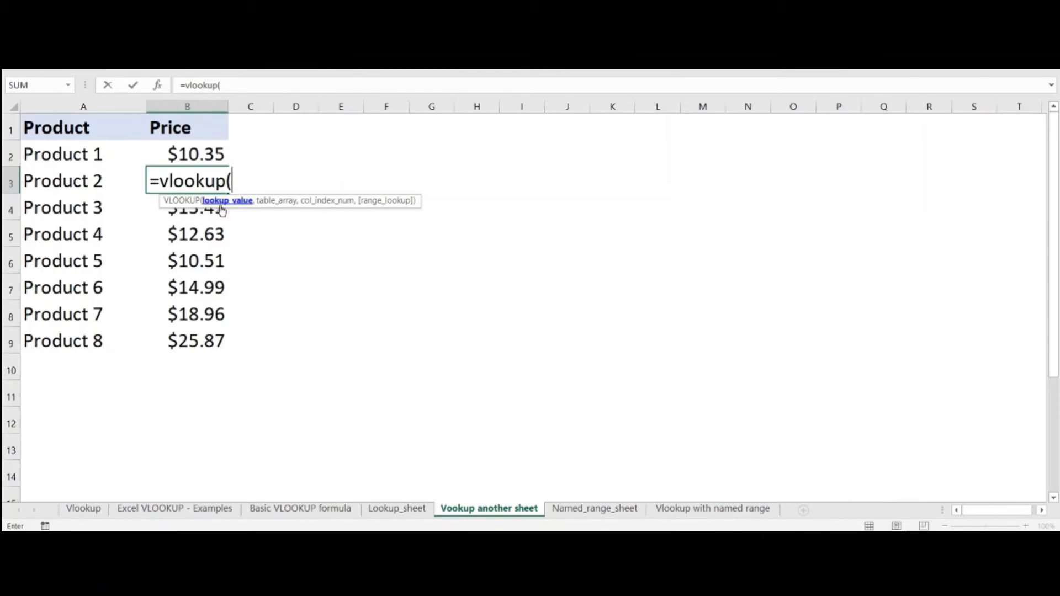
{"action": "left_click", "coordinate": [47, 178]}
{"action": "type", "text": ","}
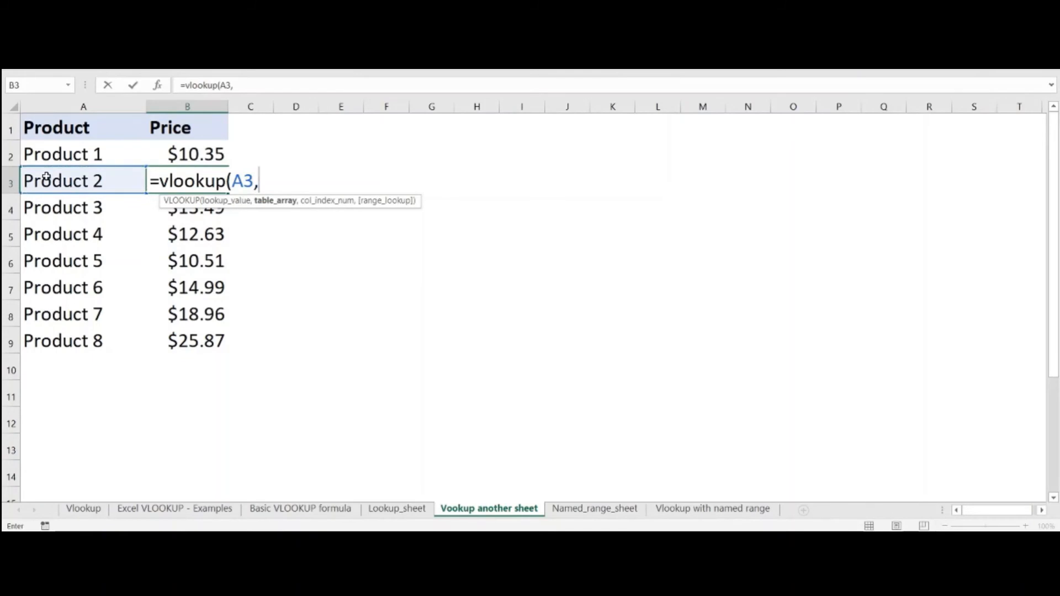
Step: Add Lookup_sheet range A1:C9 to the B3 formula as the absolute table array $A$1:$C$9
{"action": "left_click", "coordinate": [426, 510]}
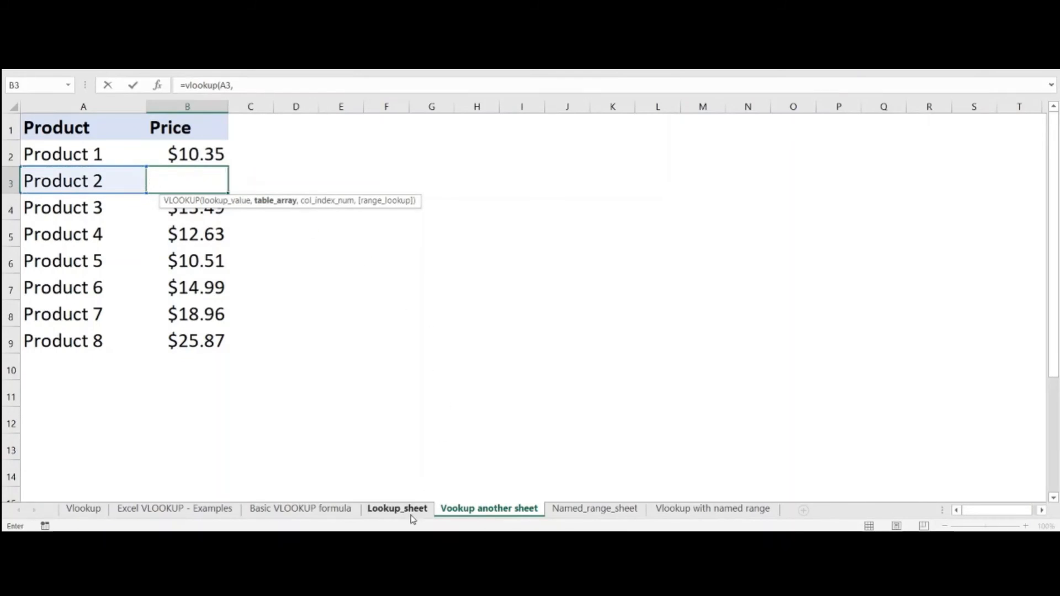
{"action": "left_click_drag", "start_coordinate": [37, 127], "coordinate": [292, 345]}
{"action": "left_click", "coordinate": [295, 84]}
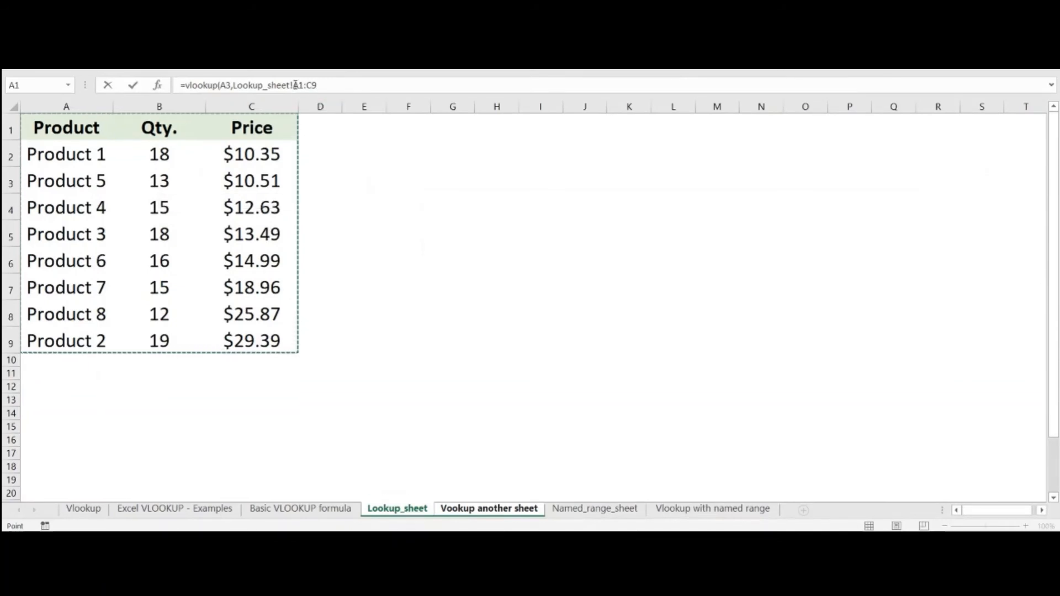
{"action": "type", "text": "$"}
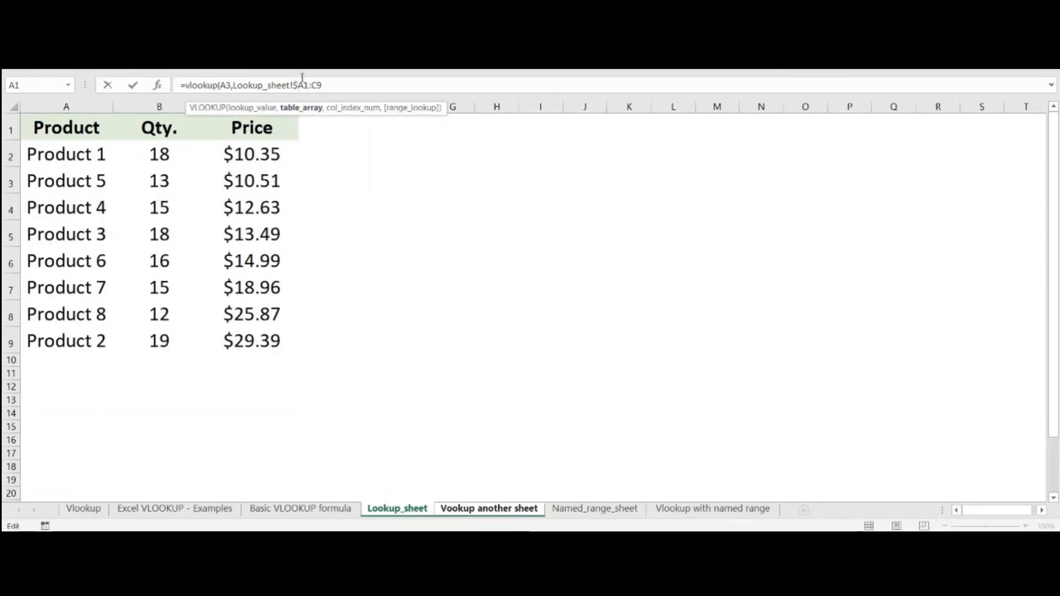
{"action": "left_click", "coordinate": [305, 86]}
{"action": "type", "text": "$"}
{"action": "left_click", "coordinate": [319, 85]}
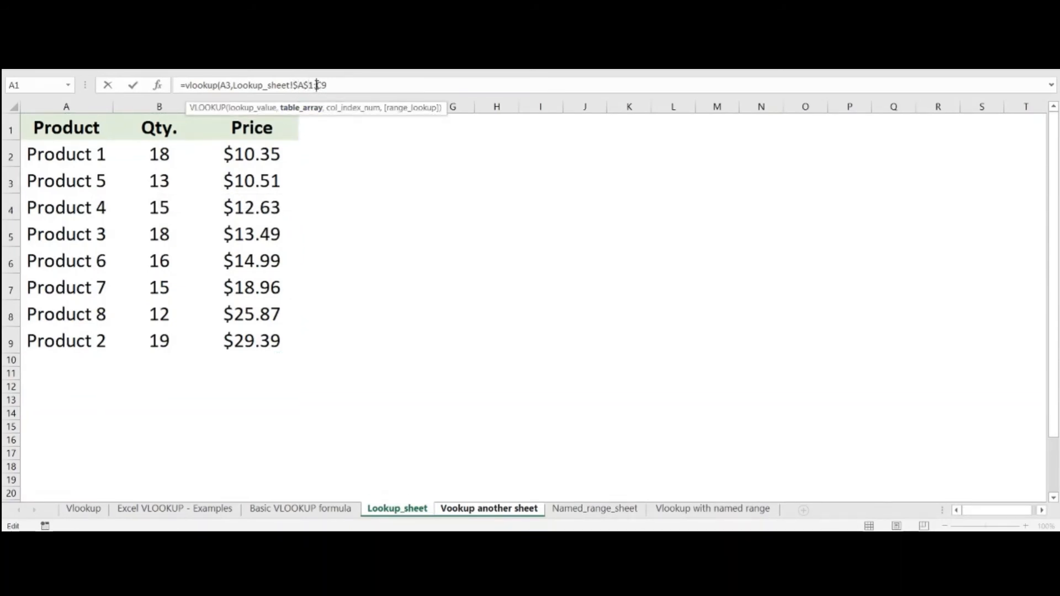
{"action": "type", "text": "$9,"}
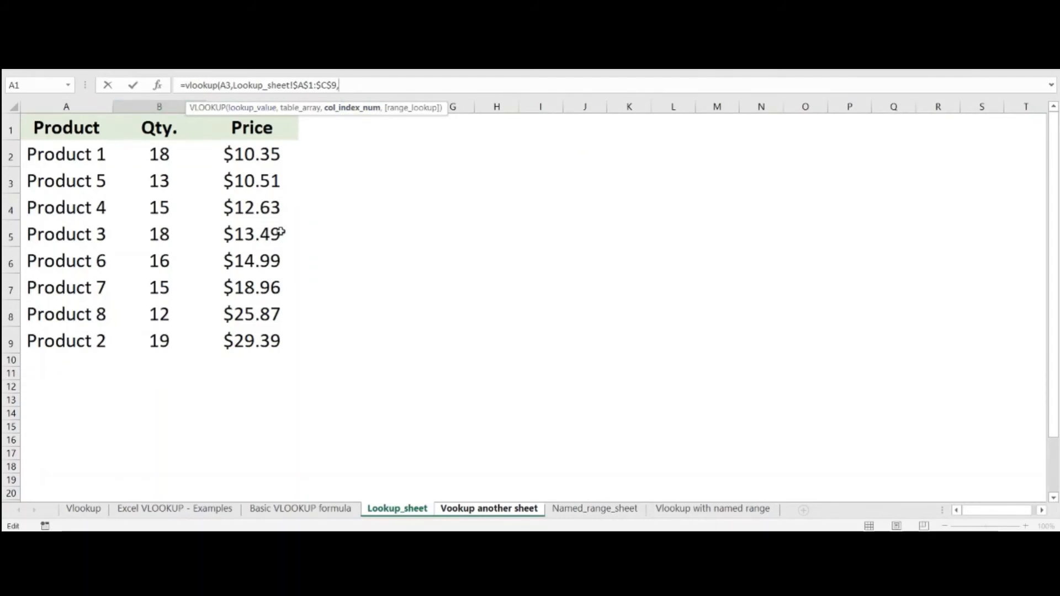
Step: Finish the B3 formula with column index 3 and FALSE for an exact match
{"action": "type", "text": "3,"}
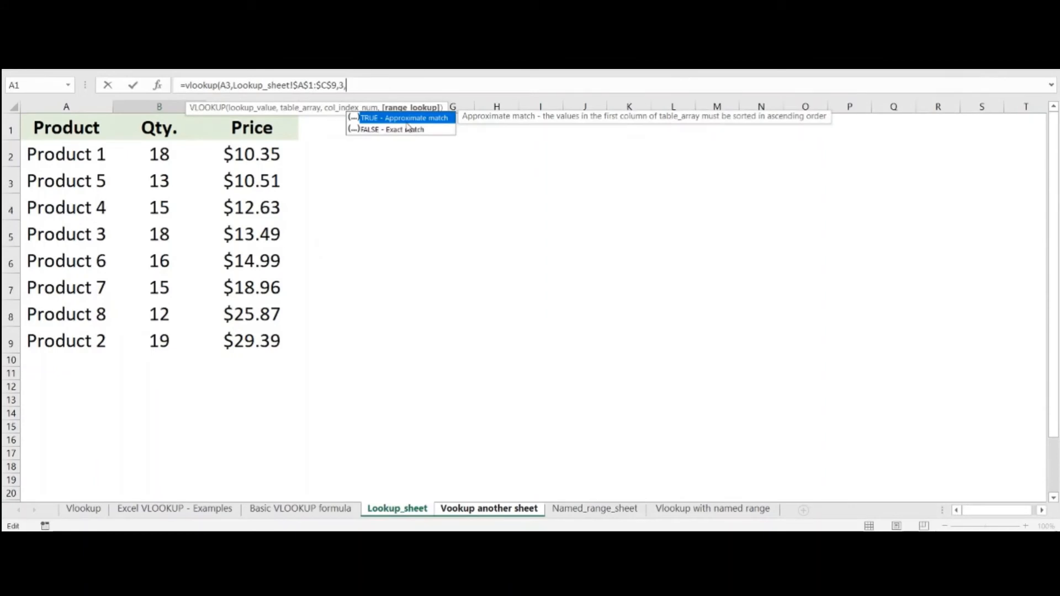
{"action": "double_click", "coordinate": [379, 129]}
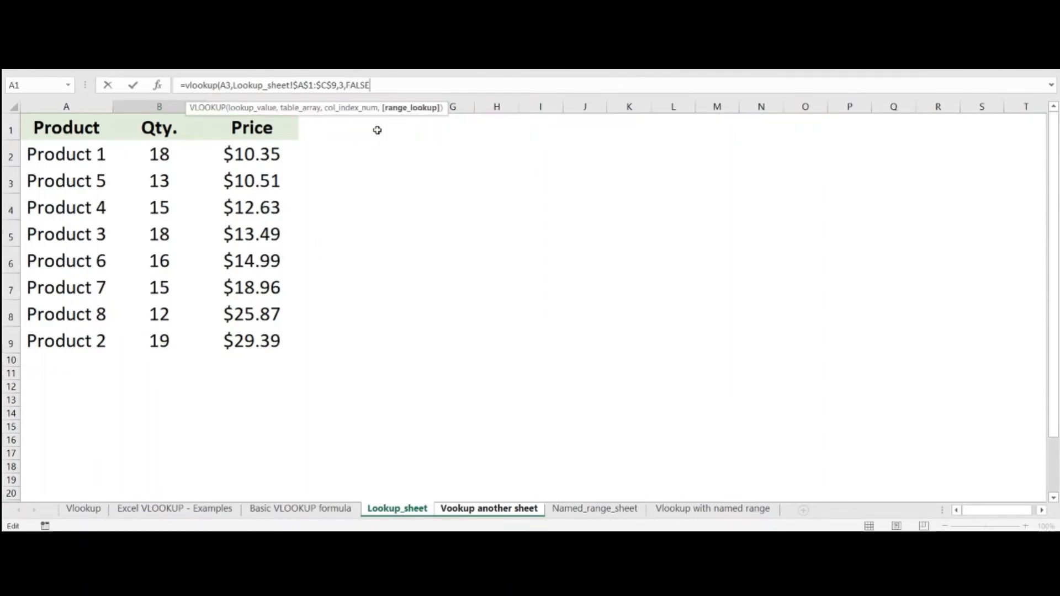
{"action": "key", "text": "Return"}
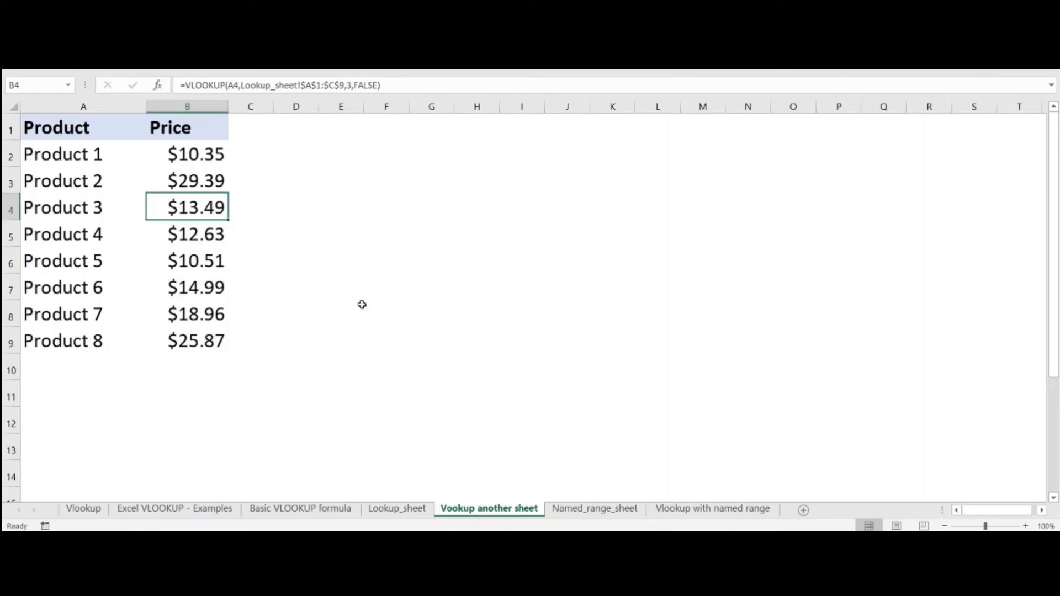
Step: Review the examples list on Excel VLOOKUP - Examples, and examine the product list on the Vlookup with named range sheet
{"action": "left_click", "coordinate": [199, 510]}
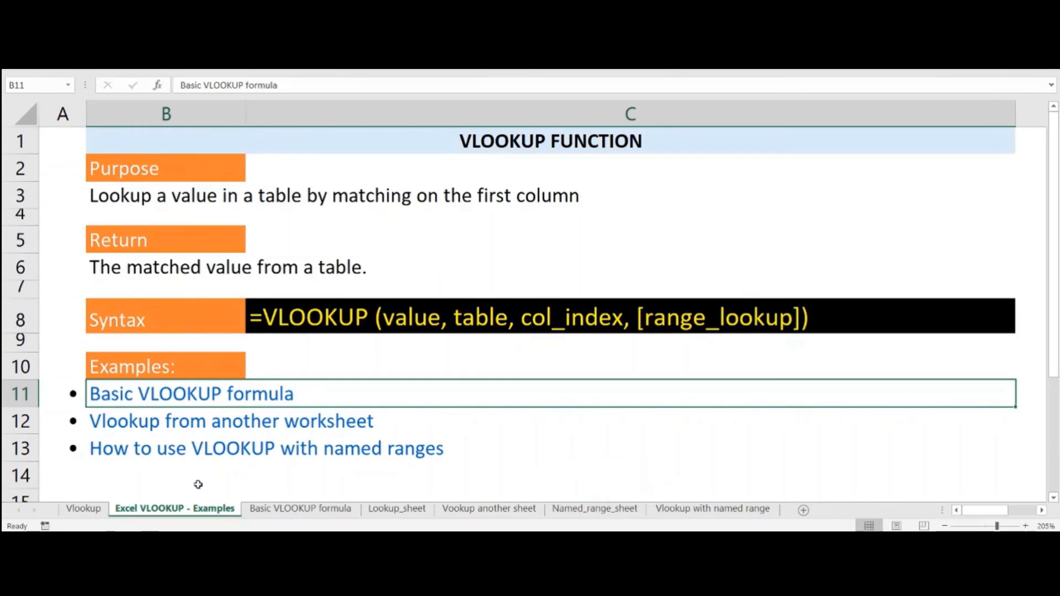
{"action": "left_click", "coordinate": [198, 484]}
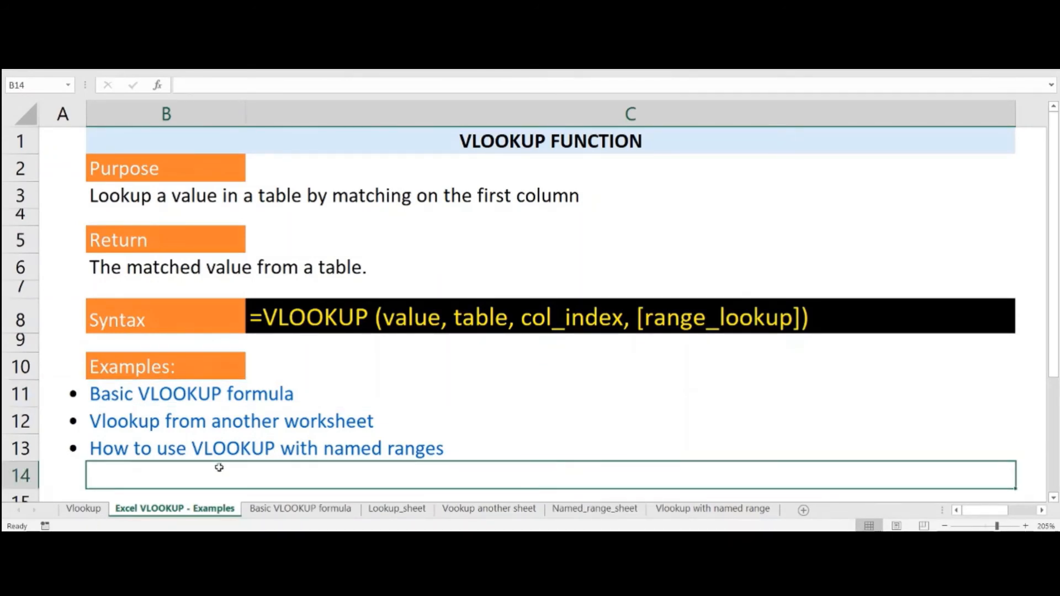
{"action": "left_click", "coordinate": [692, 514]}
{"action": "left_click", "coordinate": [360, 195]}
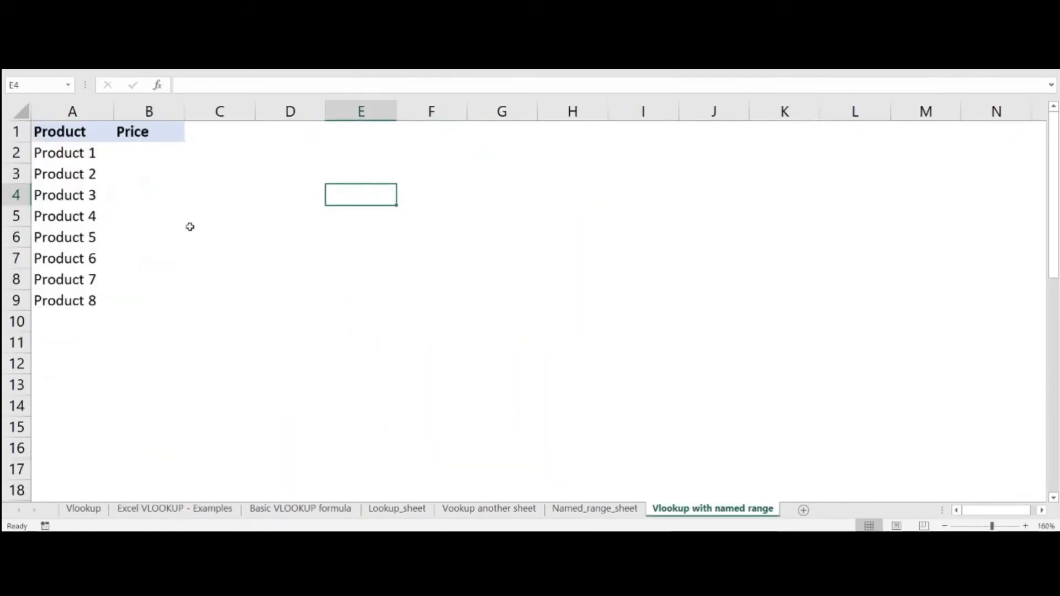
{"action": "scroll", "coordinate": [190, 227], "scroll_direction": "up", "scroll_amount": 2}
{"action": "left_click_drag", "start_coordinate": [1016, 510], "coordinate": [985, 510]}
{"action": "scroll", "coordinate": [291, 329], "scroll_direction": "up", "scroll_amount": 1}
{"action": "left_click", "coordinate": [268, 311]}
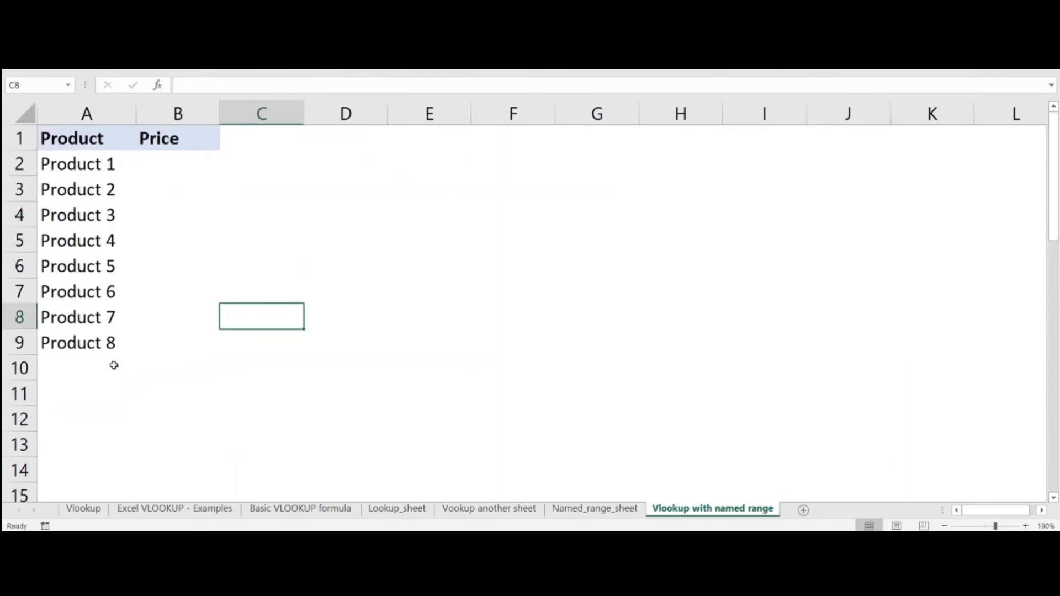
Step: Open Named_range_sheet and examine the Product, Qty. and Price columns of its source table
{"action": "left_click", "coordinate": [574, 509]}
{"action": "left_click", "coordinate": [430, 380]}
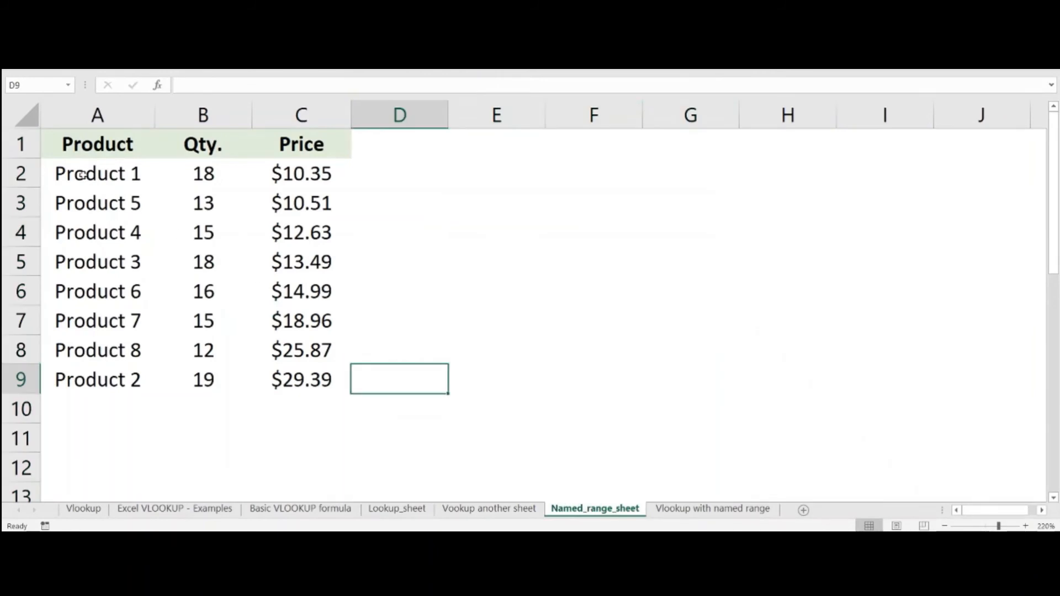
{"action": "left_click_drag", "start_coordinate": [83, 174], "coordinate": [110, 381]}
{"action": "left_click_drag", "start_coordinate": [214, 174], "coordinate": [220, 347]}
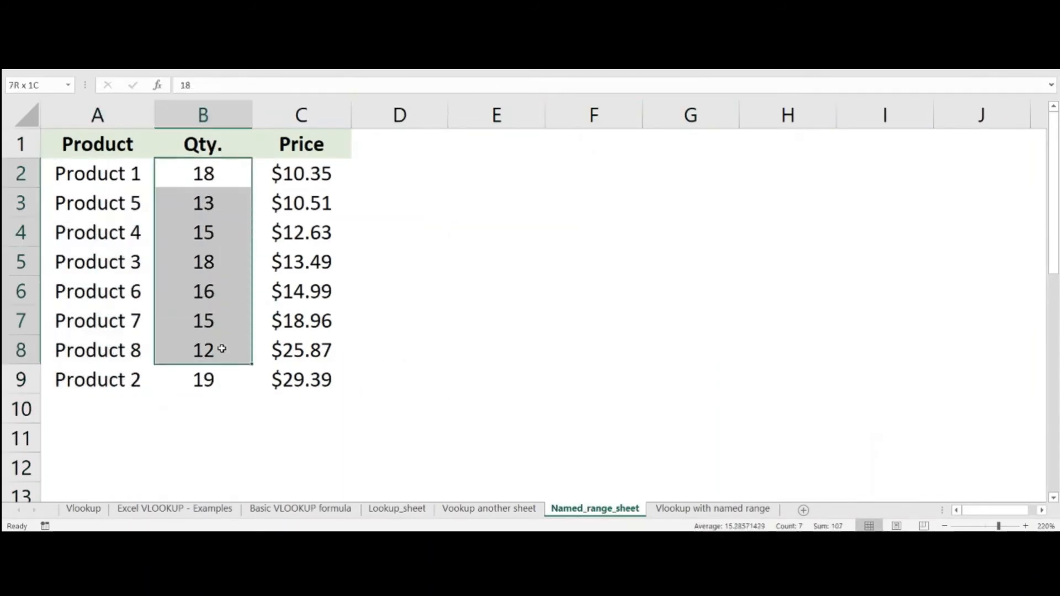
{"action": "left_click_drag", "start_coordinate": [311, 145], "coordinate": [295, 349]}
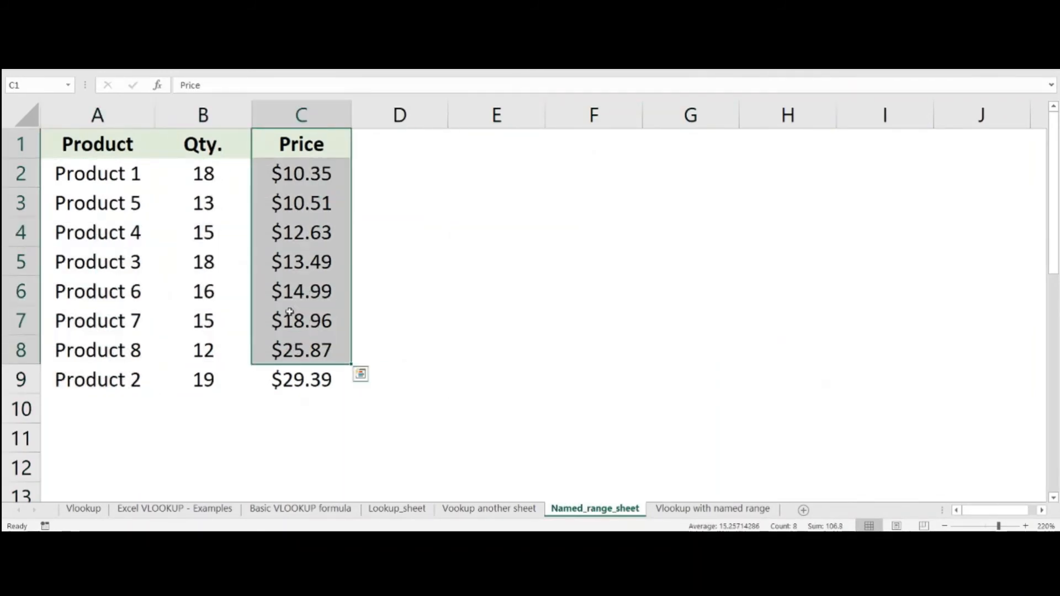
Step: Copy the source table A1:C9 on Named_range_sheet to a second table starting at E1
{"action": "left_click_drag", "start_coordinate": [96, 148], "coordinate": [282, 381]}
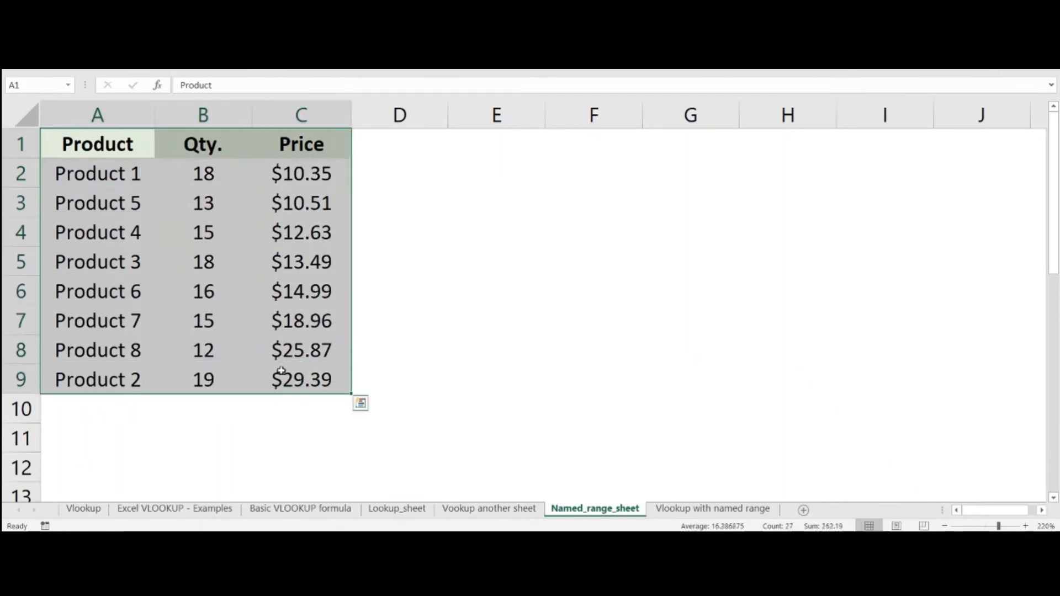
{"action": "key", "text": "ctrl+c"}
{"action": "left_click", "coordinate": [511, 137]}
{"action": "key", "text": "ctrl+v"}
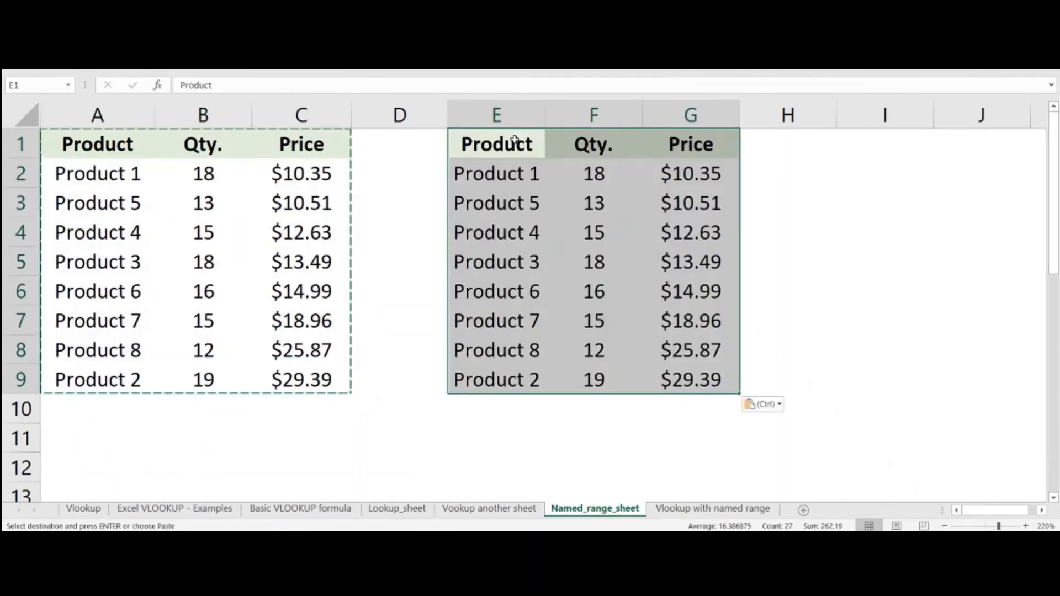
{"action": "key", "text": "Escape"}
Step: Name the copied table E1:G9 on Named_range_sheet as Testtable
{"action": "left_click_drag", "start_coordinate": [473, 144], "coordinate": [687, 379]}
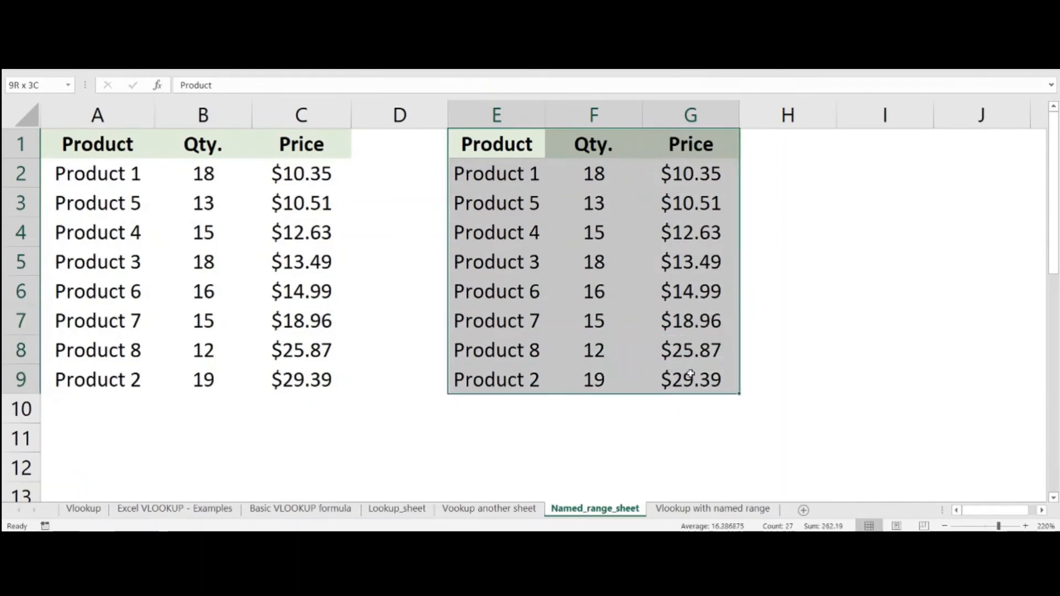
{"action": "left_click", "coordinate": [37, 84]}
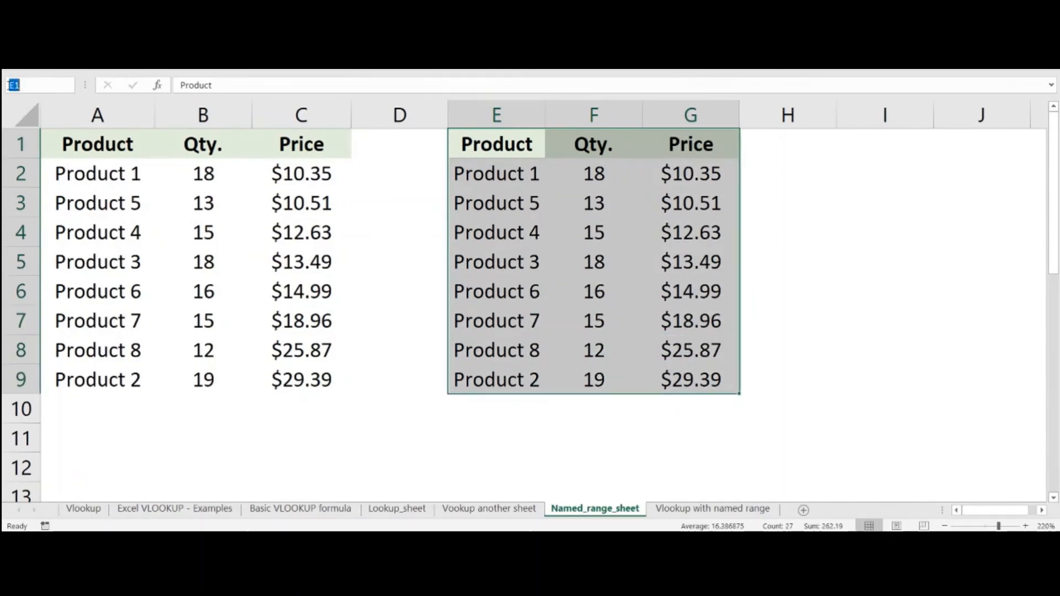
{"action": "type", "text": "TEst"}
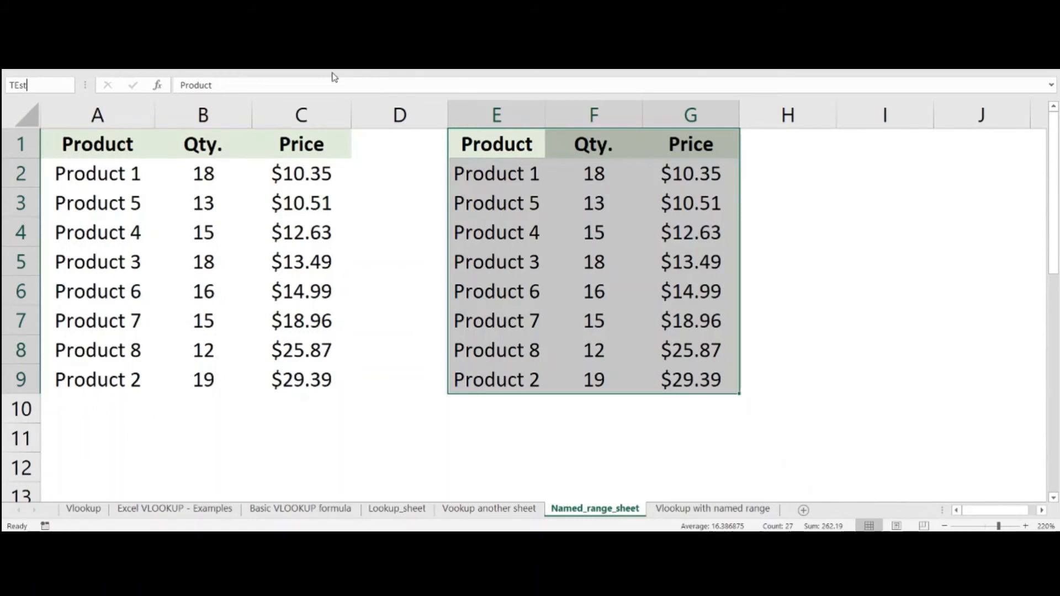
{"action": "key", "text": "BackSpace"}
{"action": "type", "text": "esttable"}
{"action": "key", "text": "Return"}
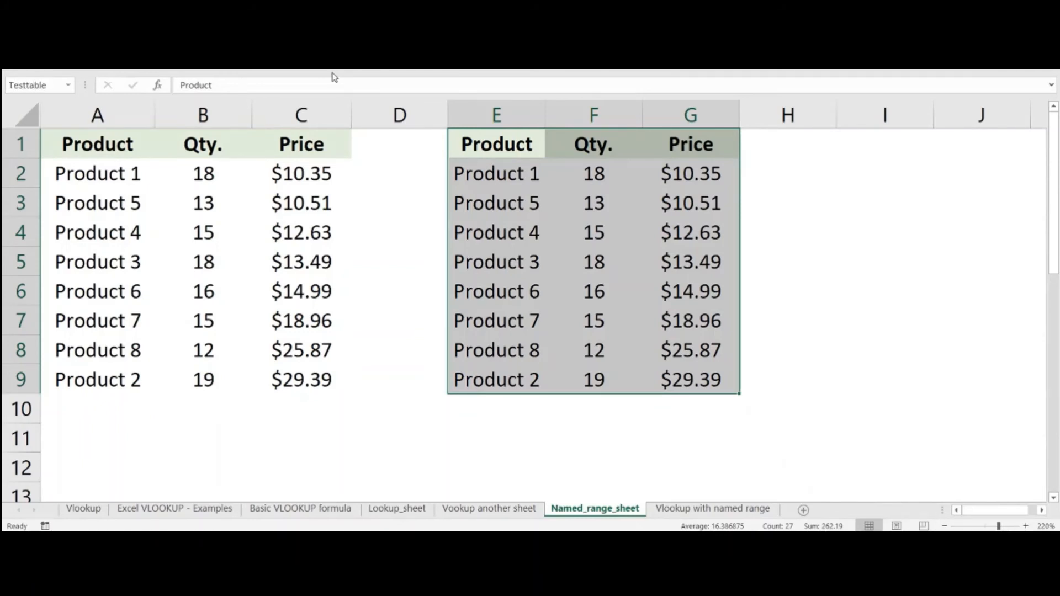
Step: On the Vlookup with named range sheet, begin a VLOOKUP in B2 with lookup value A2 and table array testtable
{"action": "left_click", "coordinate": [713, 508]}
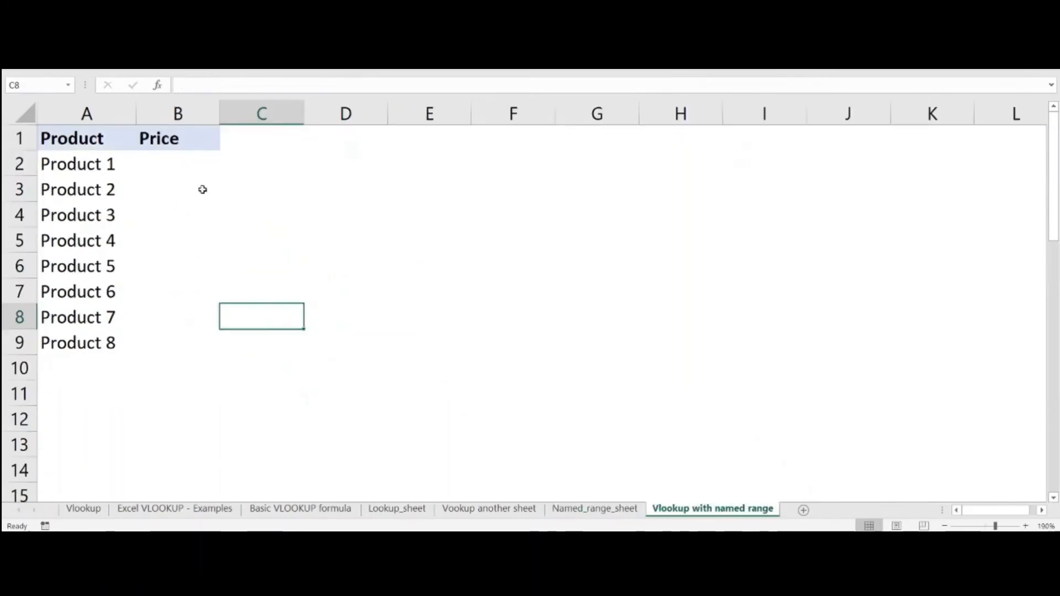
{"action": "left_click", "coordinate": [164, 160]}
{"action": "type", "text": "=vl"}
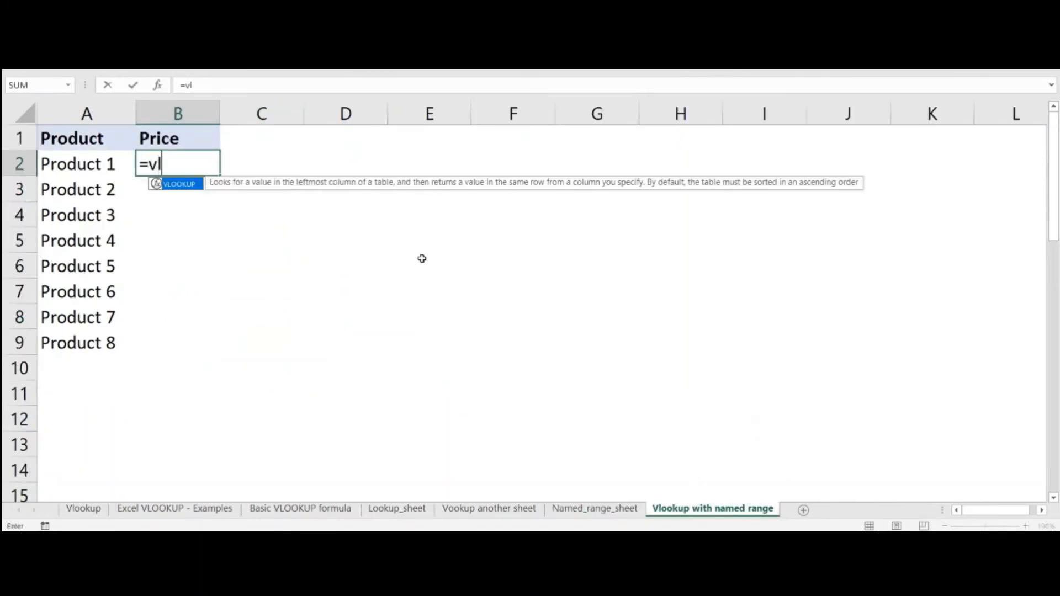
{"action": "type", "text": "ookup("}
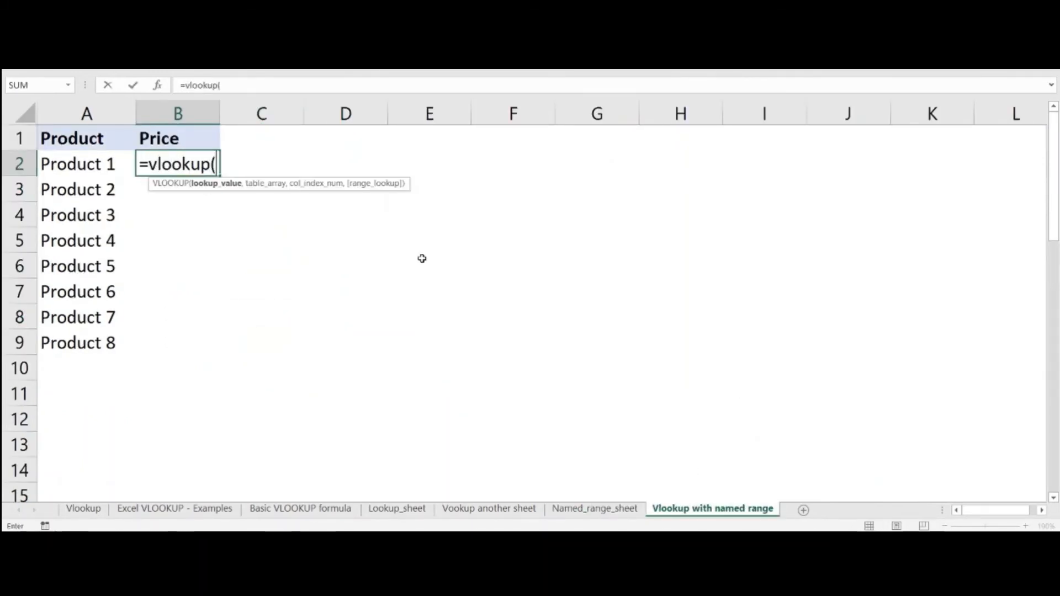
{"action": "left_click", "coordinate": [158, 85]}
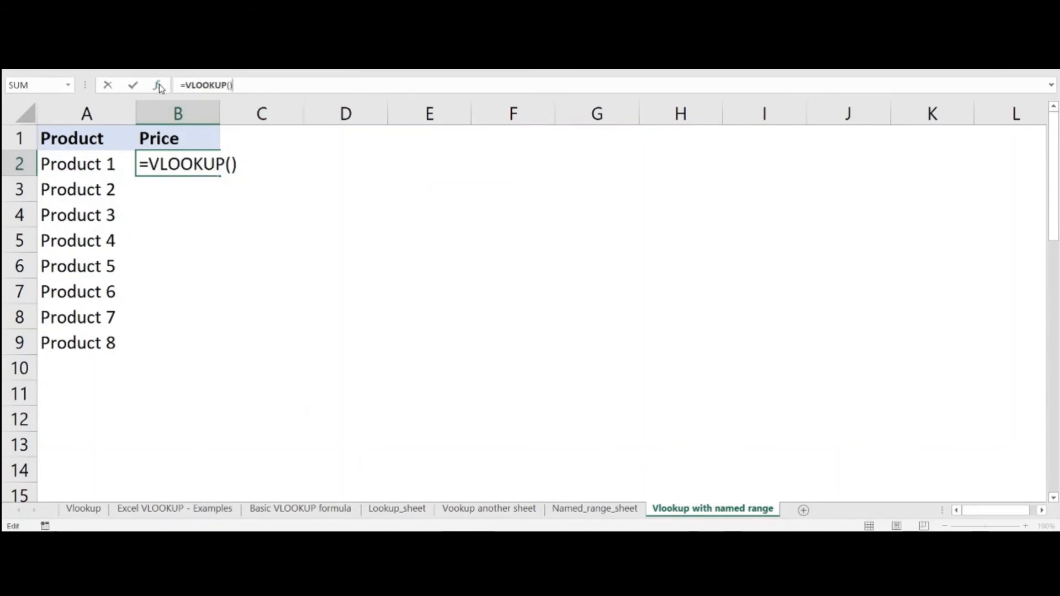
{"action": "left_click", "coordinate": [80, 162]}
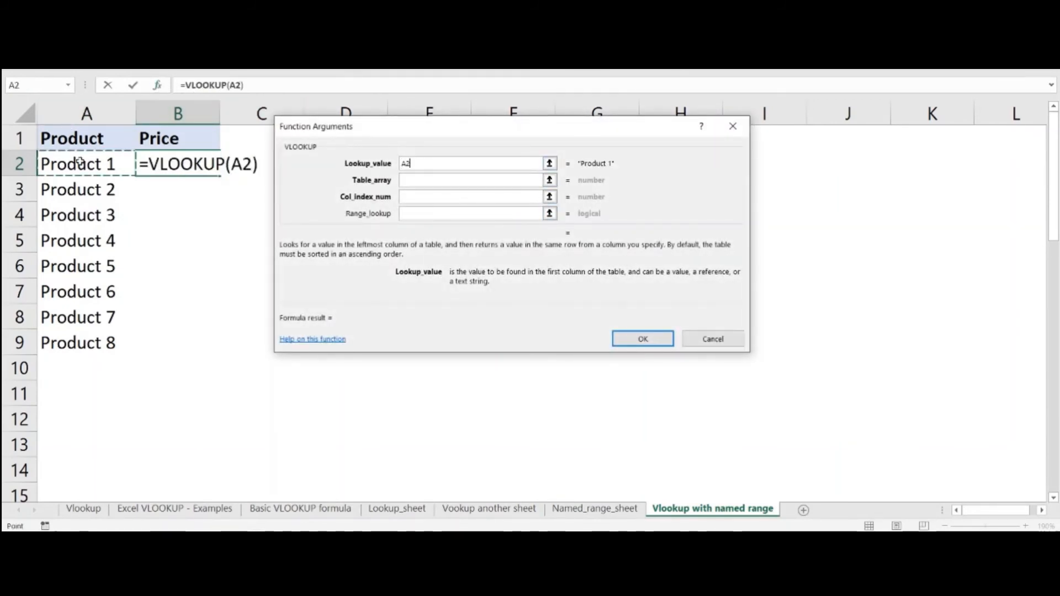
{"action": "left_click", "coordinate": [415, 180]}
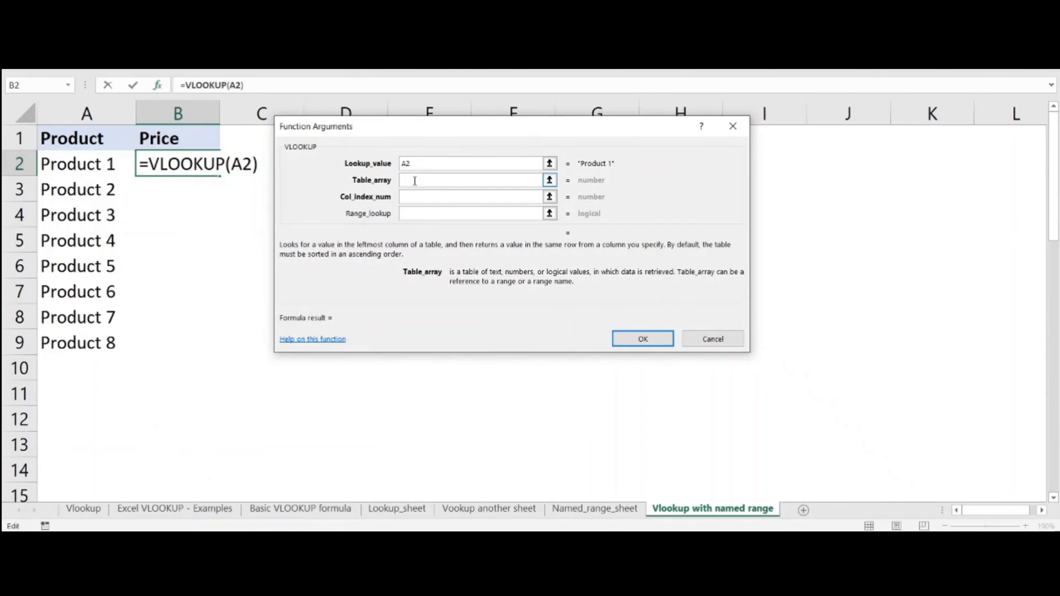
{"action": "type", "text": "testt"}
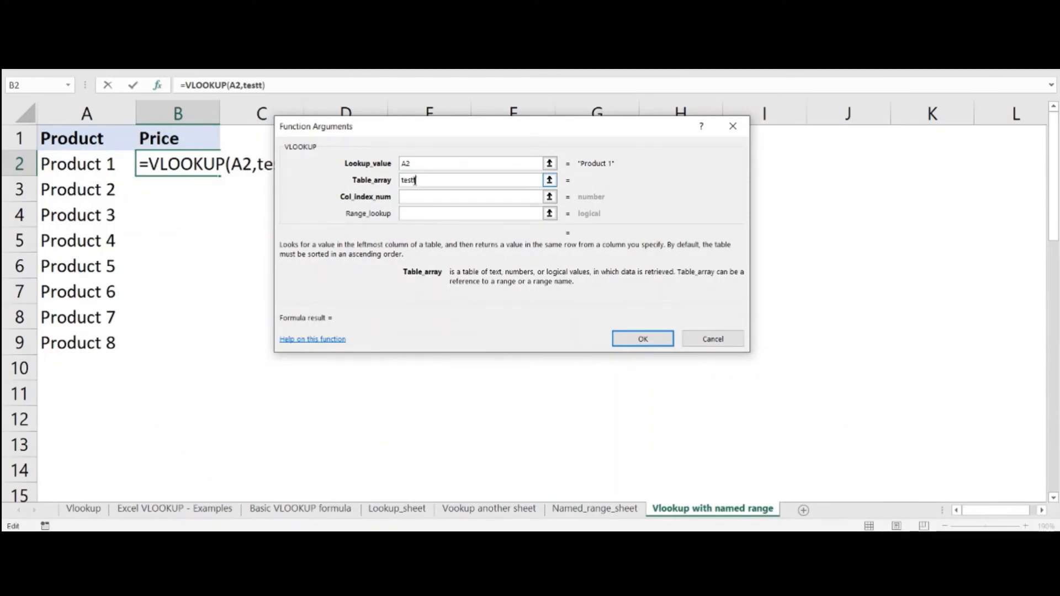
{"action": "type", "text": "able"}
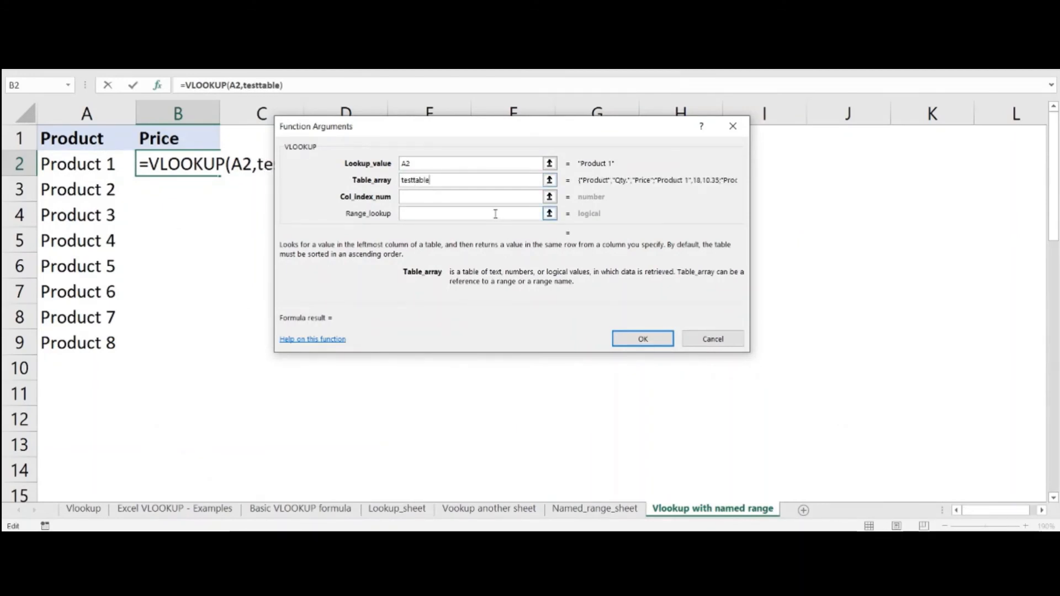
Step: Complete the B2 lookup with column index 3 and FALSE for an exact match
{"action": "left_click", "coordinate": [474, 196]}
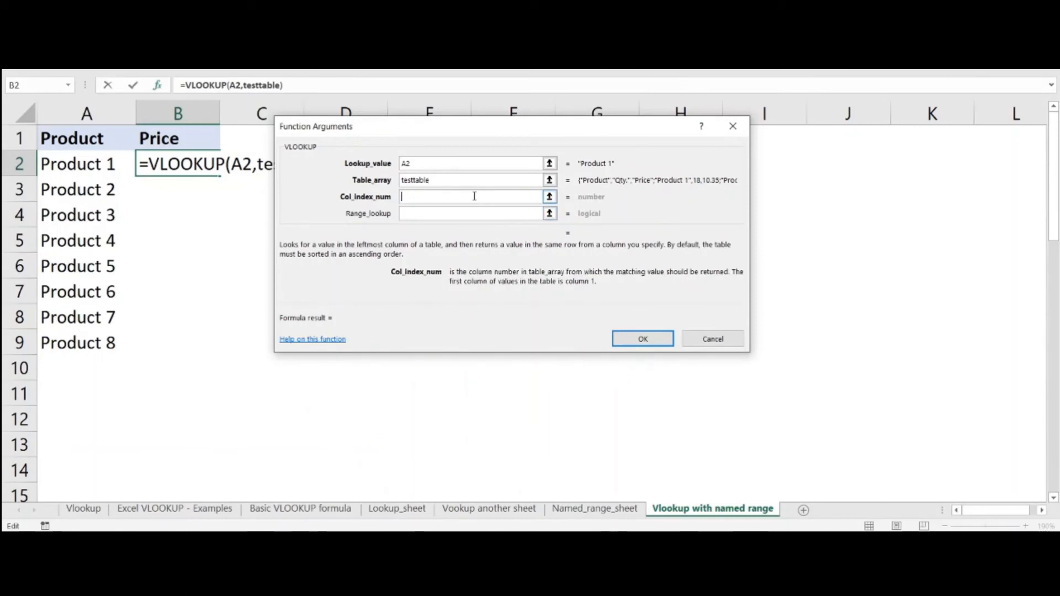
{"action": "type", "text": "3"}
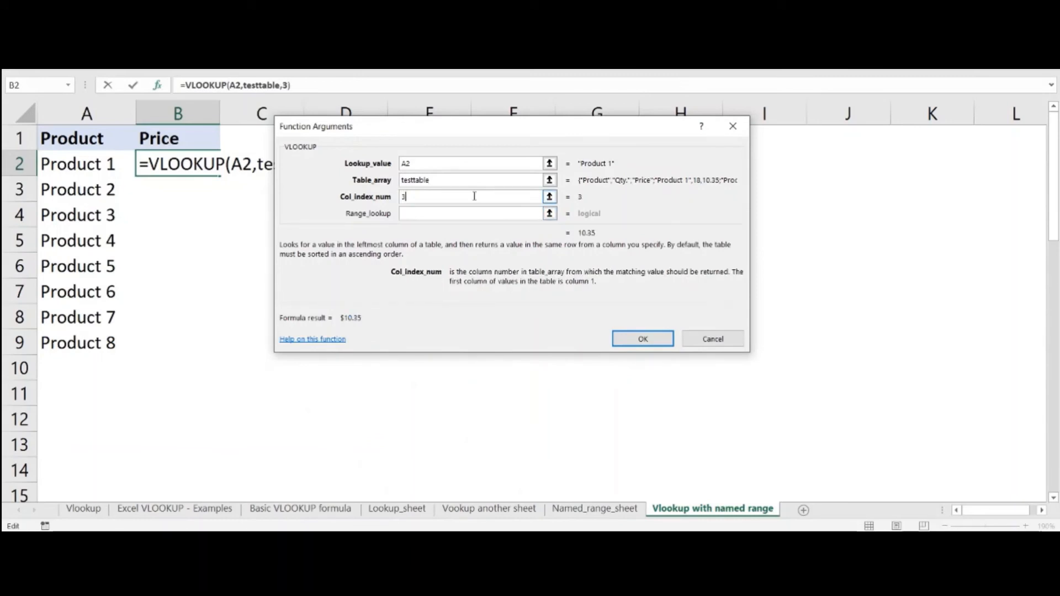
{"action": "left_click", "coordinate": [474, 214]}
{"action": "type", "text": "false"}
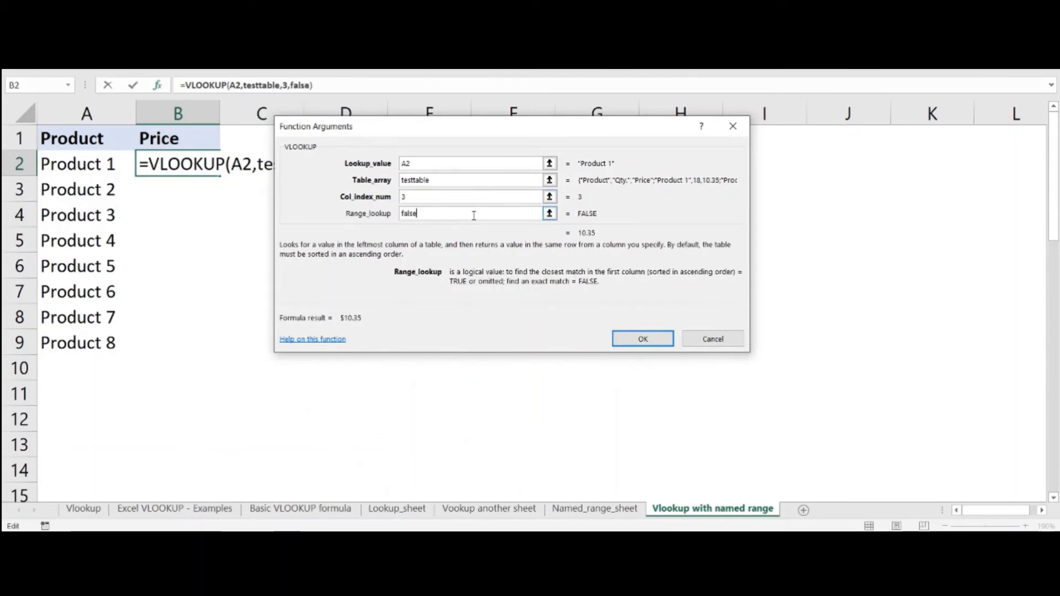
{"action": "key", "text": "Return"}
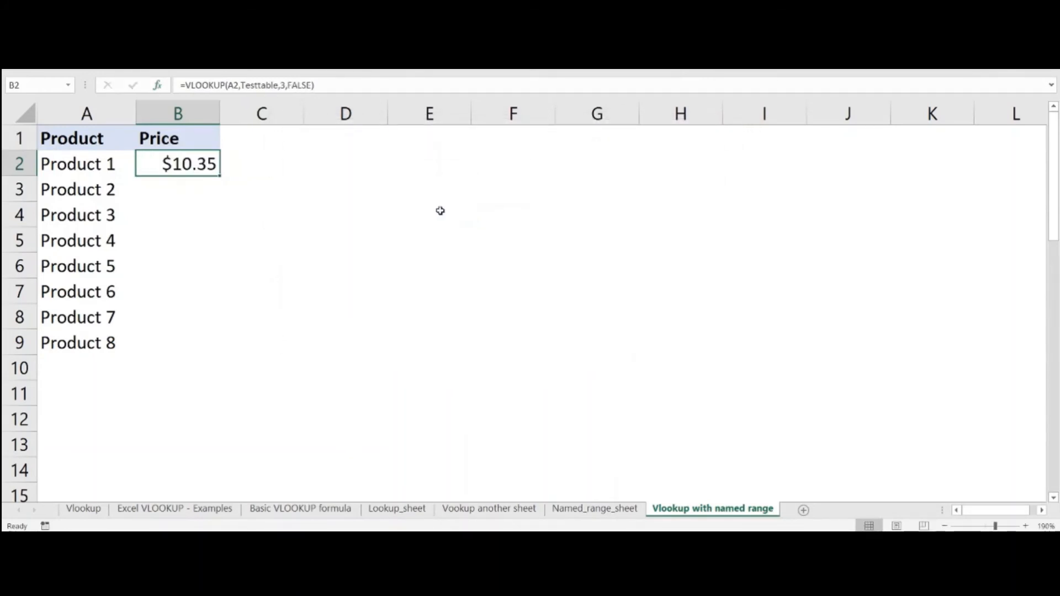
Step: Begin a VLOOKUP formula directly in B3 with A3 as the lookup value
{"action": "left_click", "coordinate": [149, 182]}
{"action": "type", "text": "=vloop"}
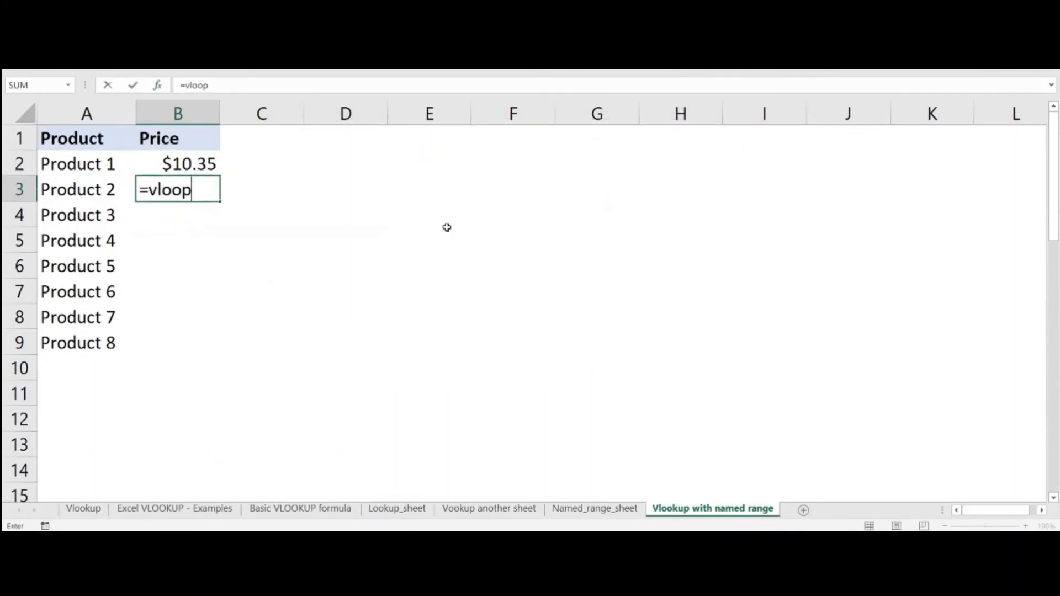
{"action": "key", "text": "BackSpace"}
{"action": "type", "text": "kup("}
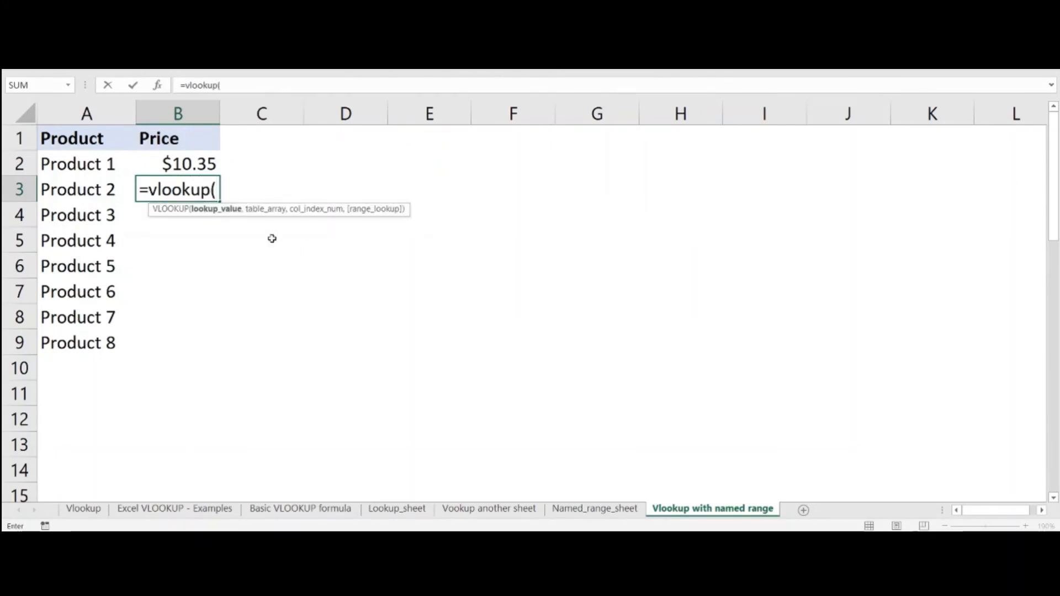
{"action": "left_click", "coordinate": [112, 191]}
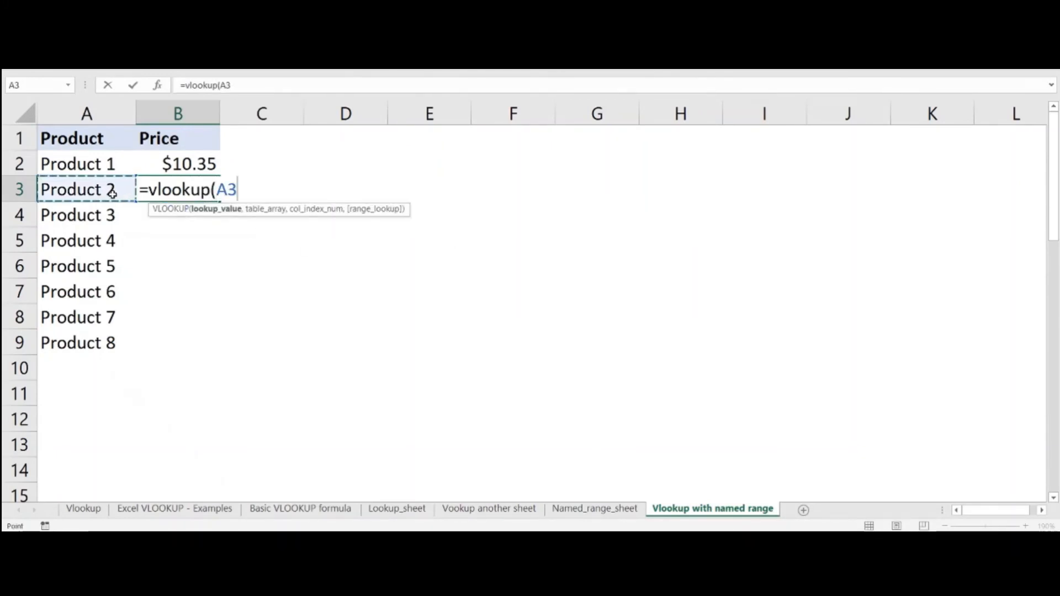
{"action": "type", "text": ","}
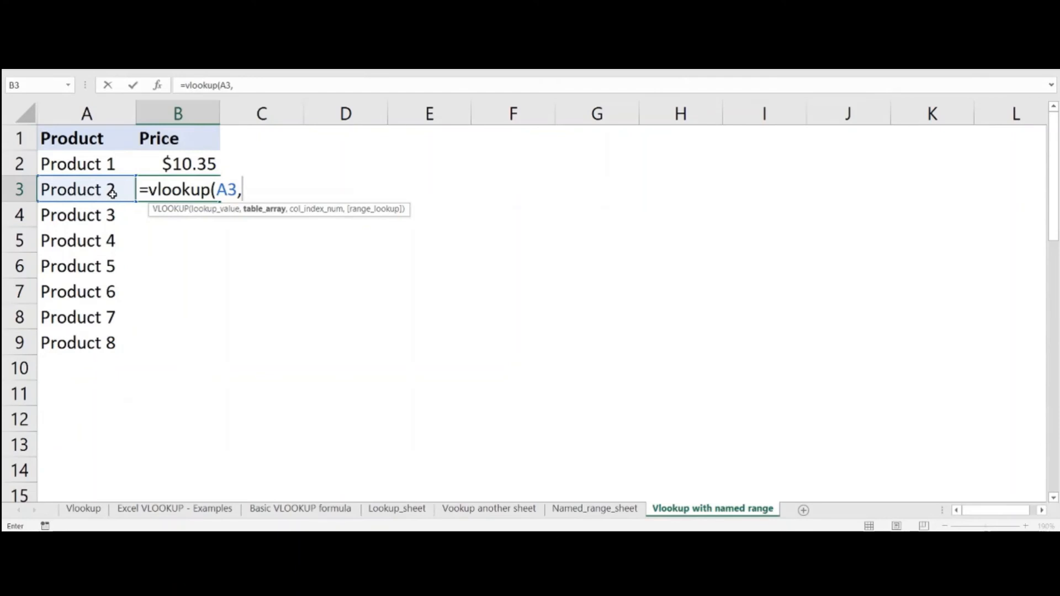
Step: Finish the B3 formula with testtable, column index 3 and FALSE, and fill it down through B9
{"action": "type", "text": "test"}
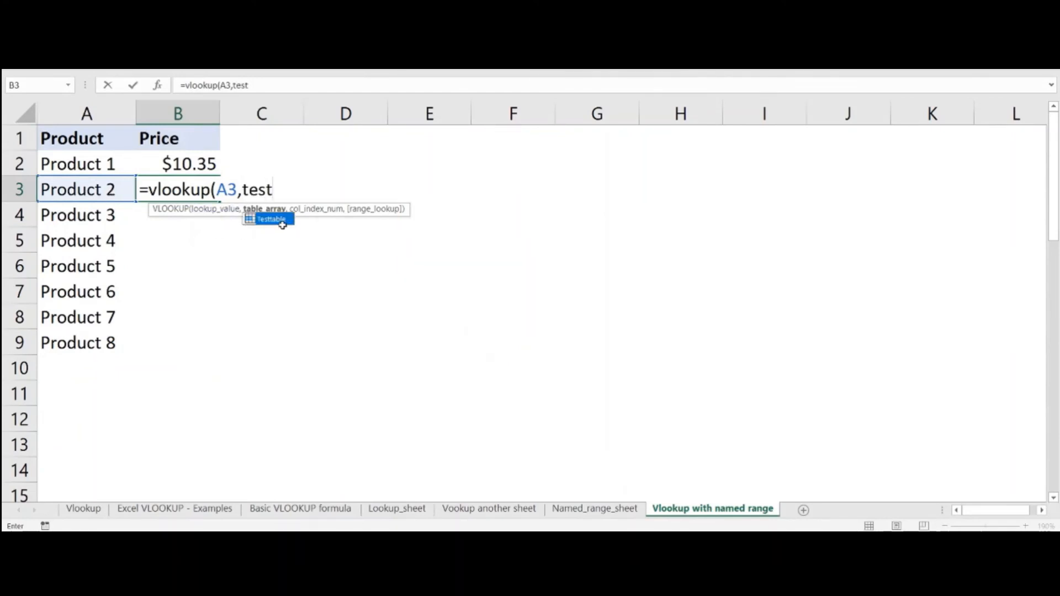
{"action": "type", "text": "table"}
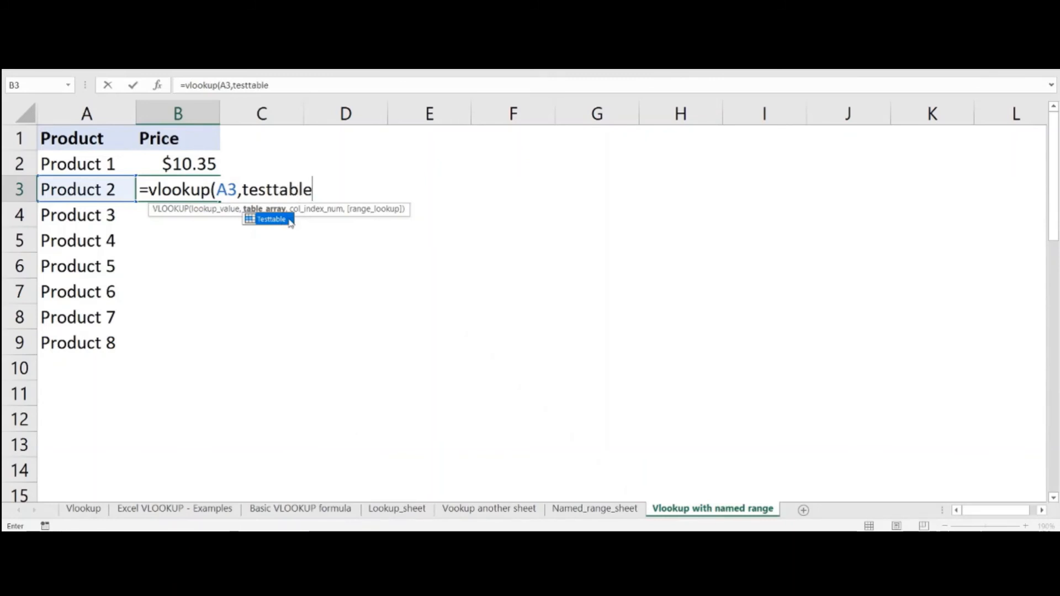
{"action": "type", "text": ","}
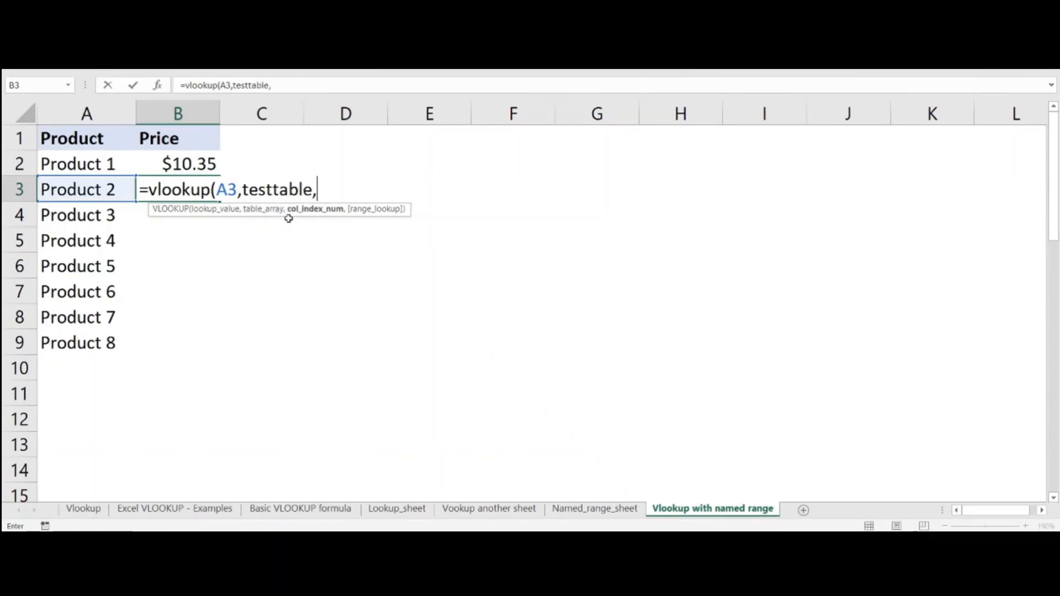
{"action": "type", "text": "3,false)"}
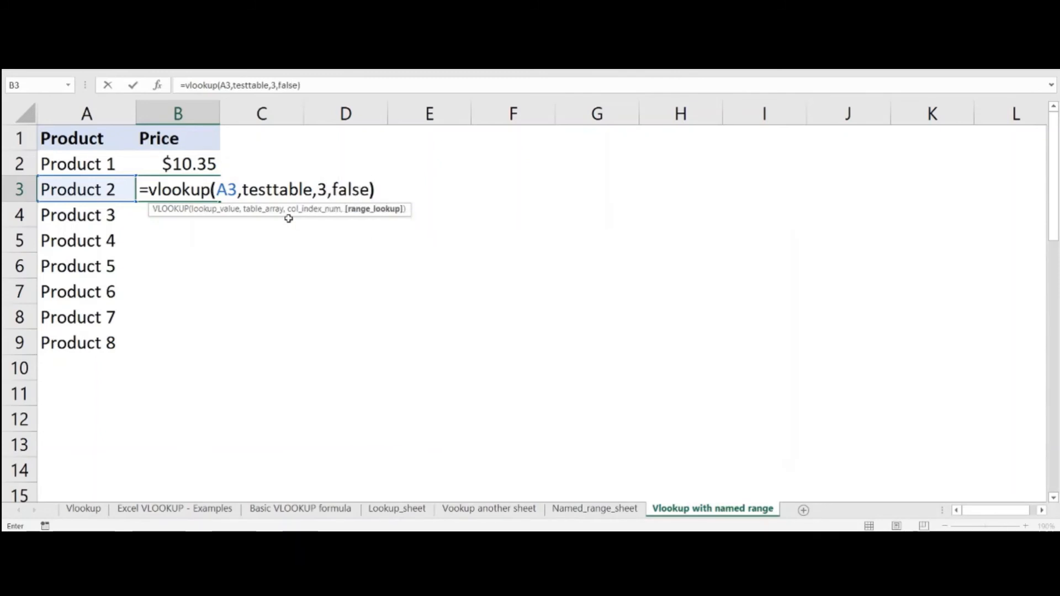
{"action": "key", "text": "Return"}
{"action": "left_click", "coordinate": [213, 194]}
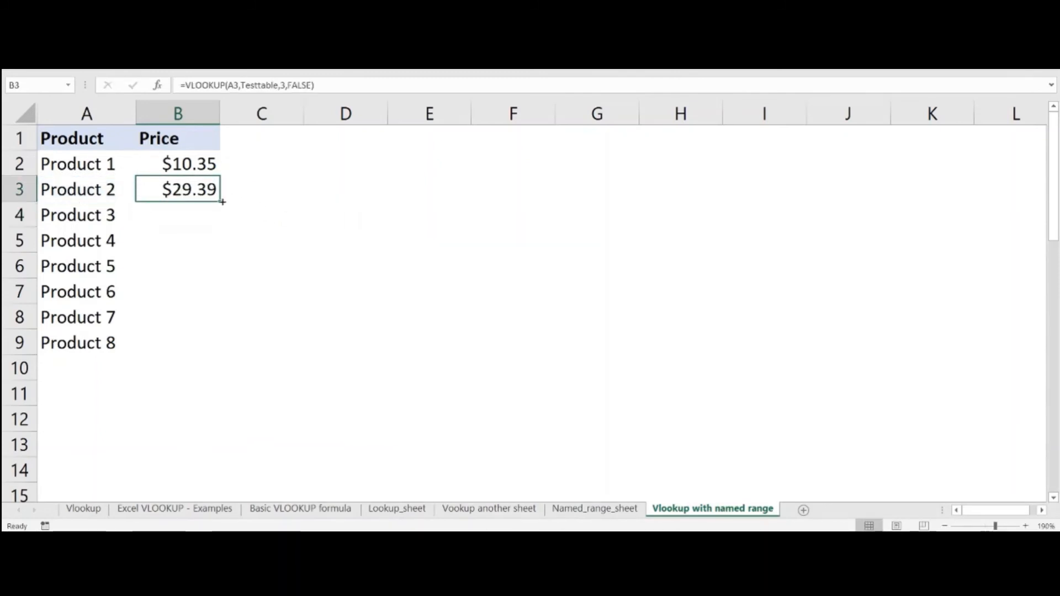
{"action": "left_click_drag", "start_coordinate": [219, 202], "coordinate": [219, 355]}
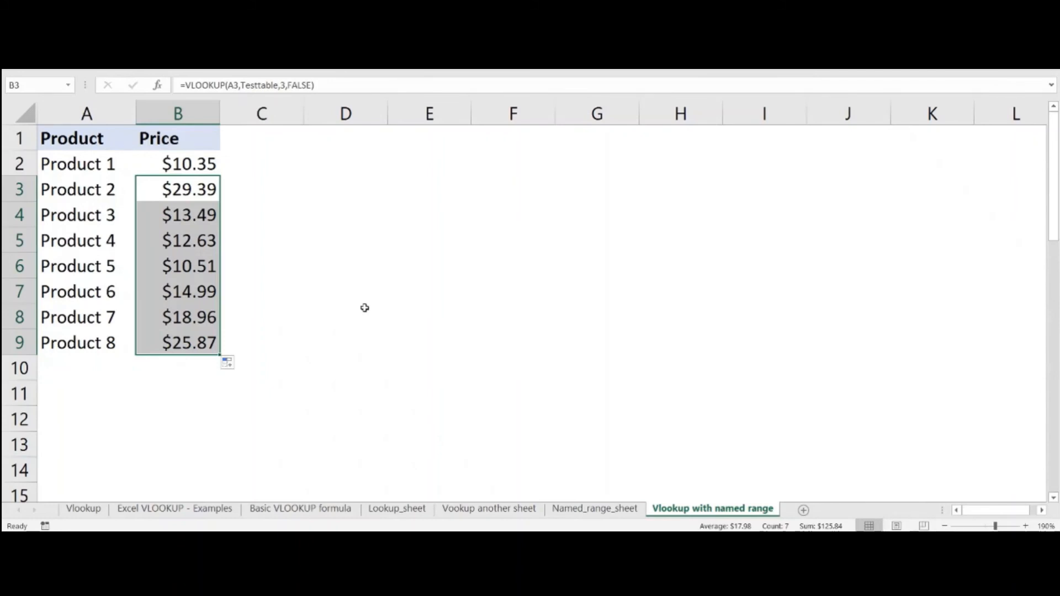
Step: Review the VLOOKUP purpose, return value and syntax on the Excel VLOOKUP - Examples sheet
{"action": "left_click", "coordinate": [175, 508]}
{"action": "left_click", "coordinate": [470, 276]}
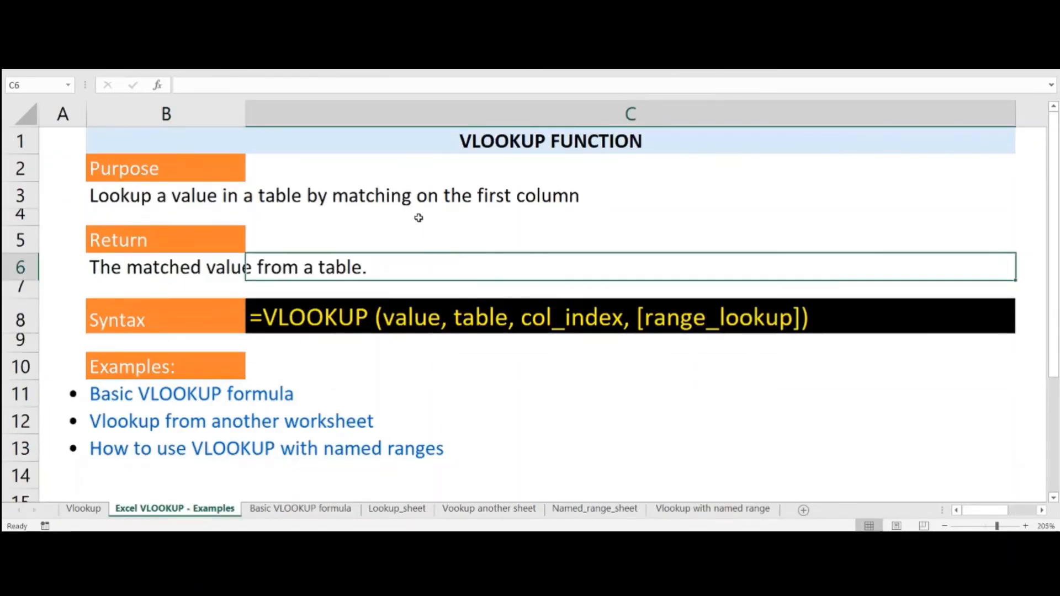
{"action": "left_click", "coordinate": [126, 193]}
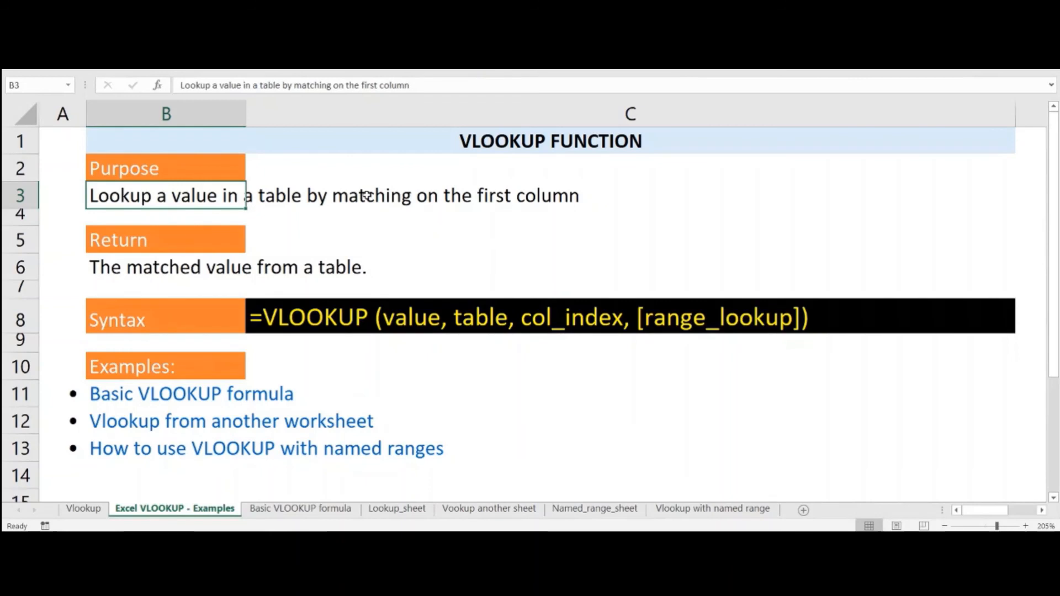
{"action": "left_click", "coordinate": [96, 271]}
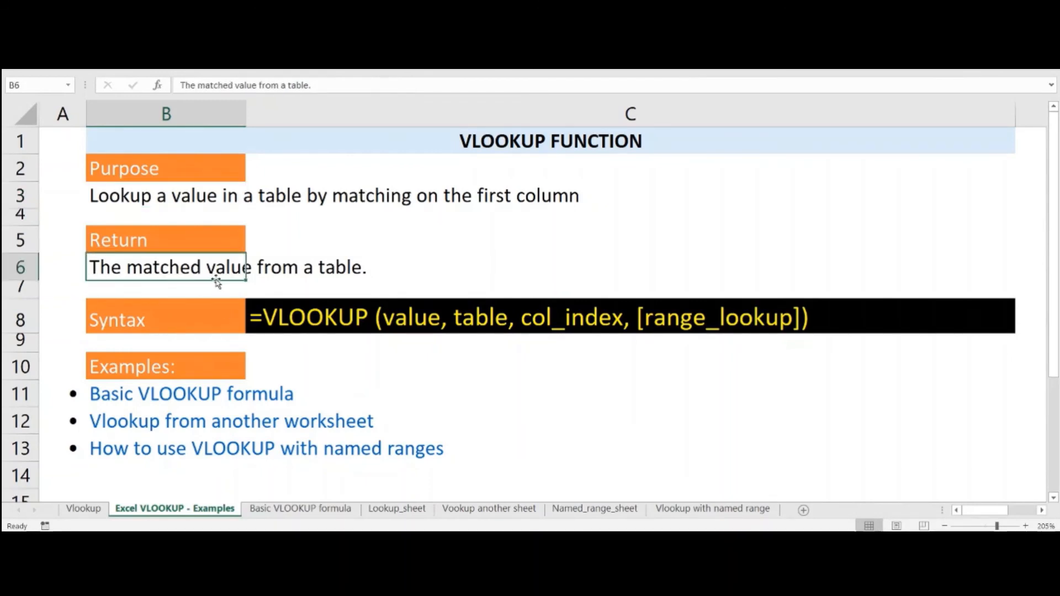
{"action": "left_click", "coordinate": [184, 314]}
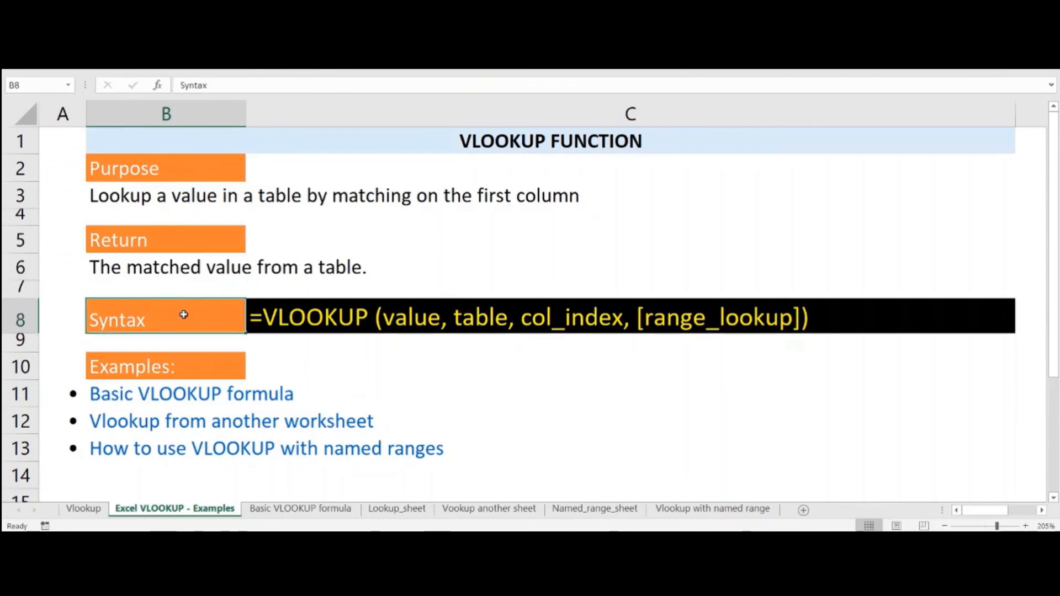